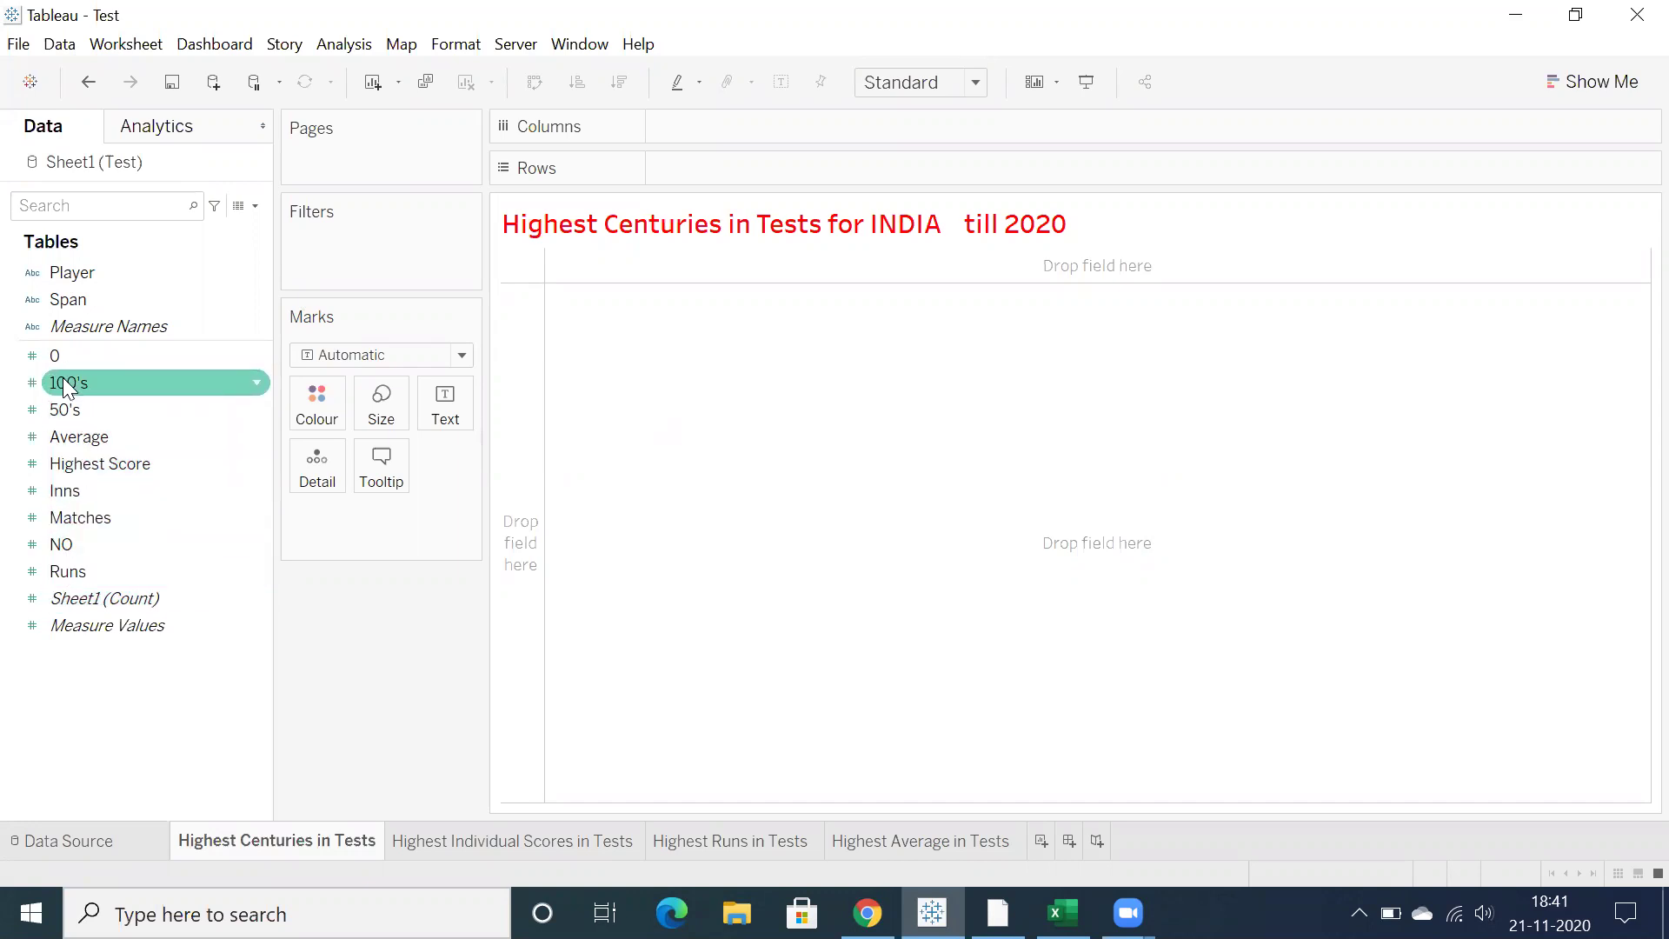
# List the Player field in rows and show the 100's measure as the text value for each player
pyautogui.doubleClick(73, 275)
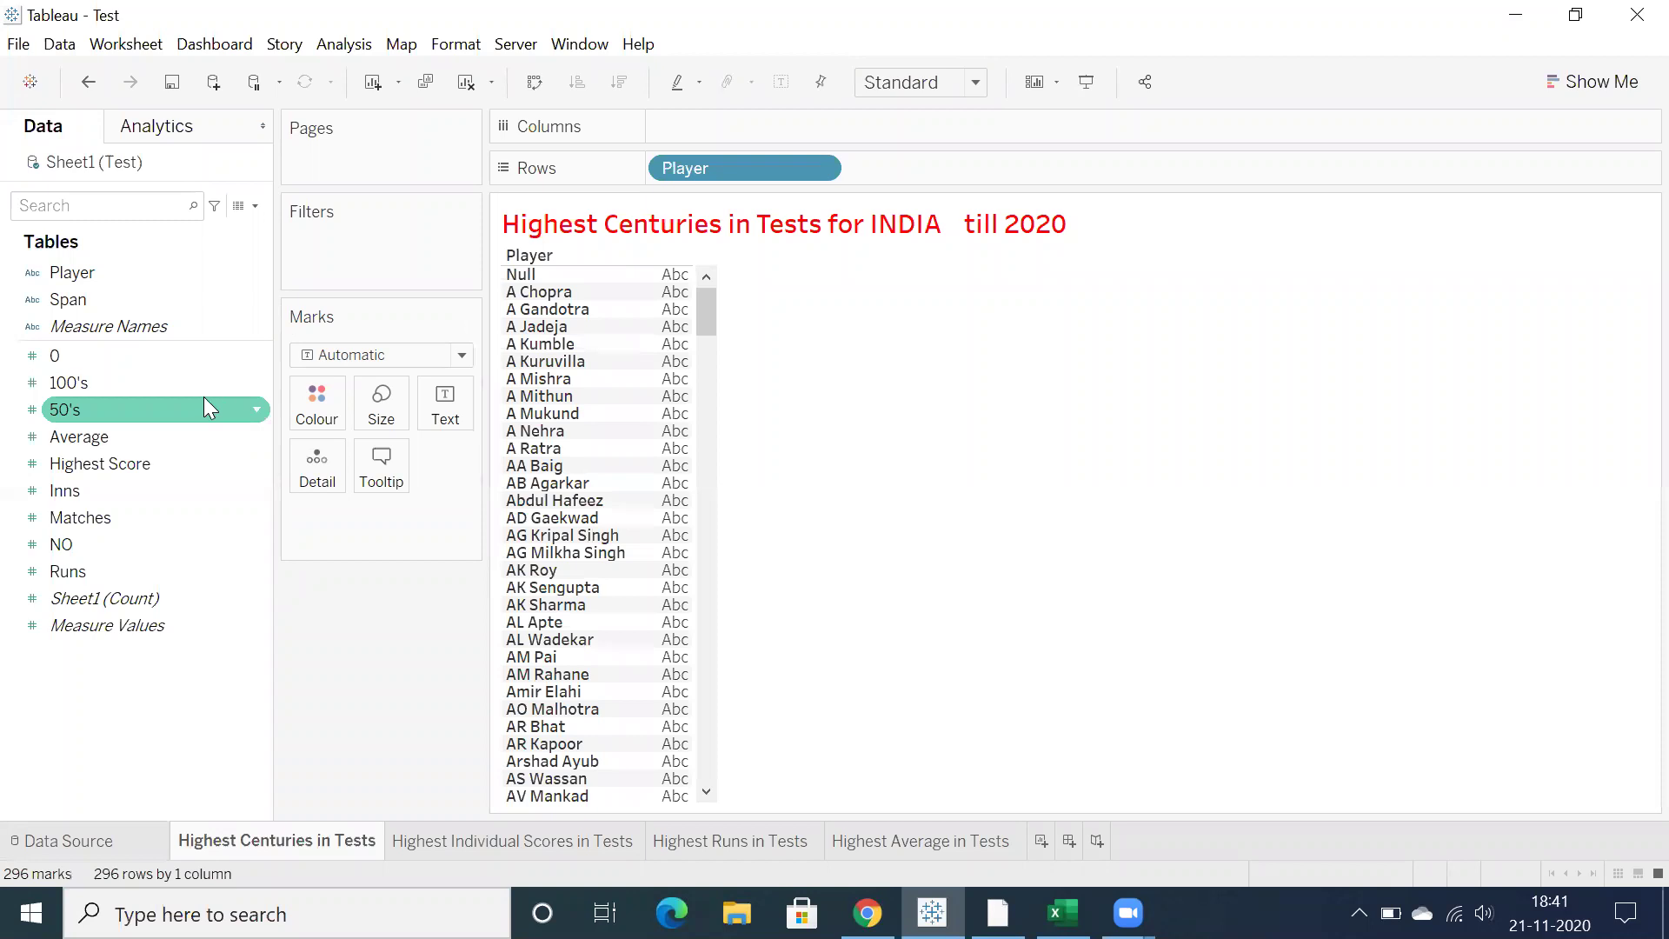
pyautogui.click(140, 383)
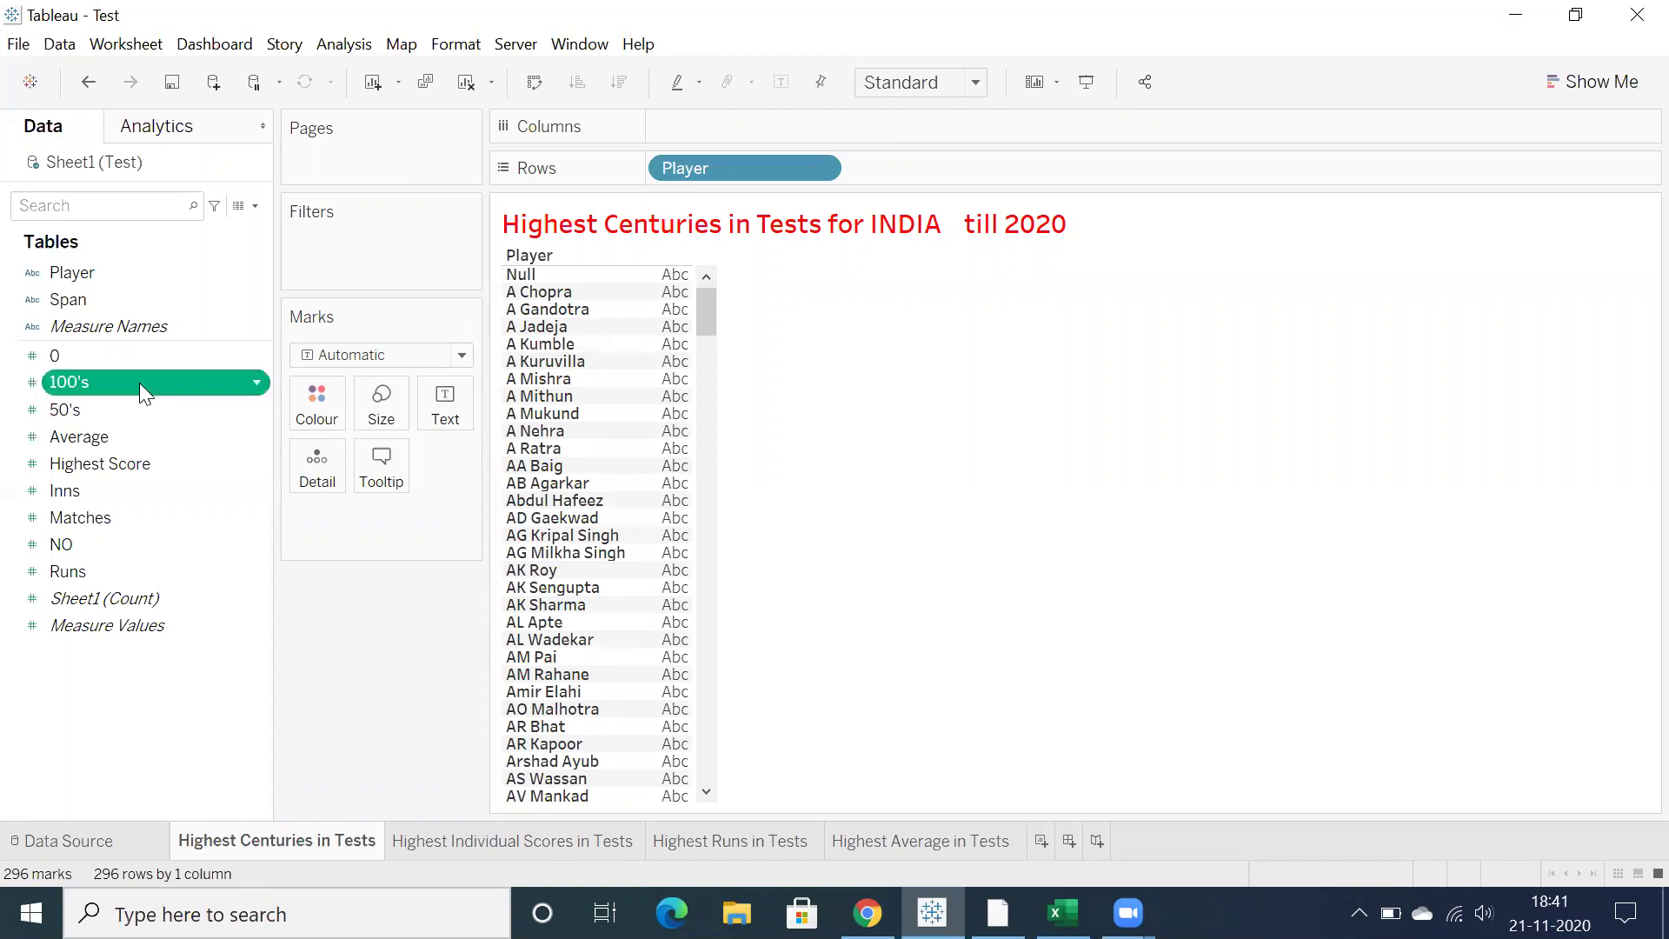
pyautogui.moveTo(139, 383); pyautogui.dragTo(570, 408)
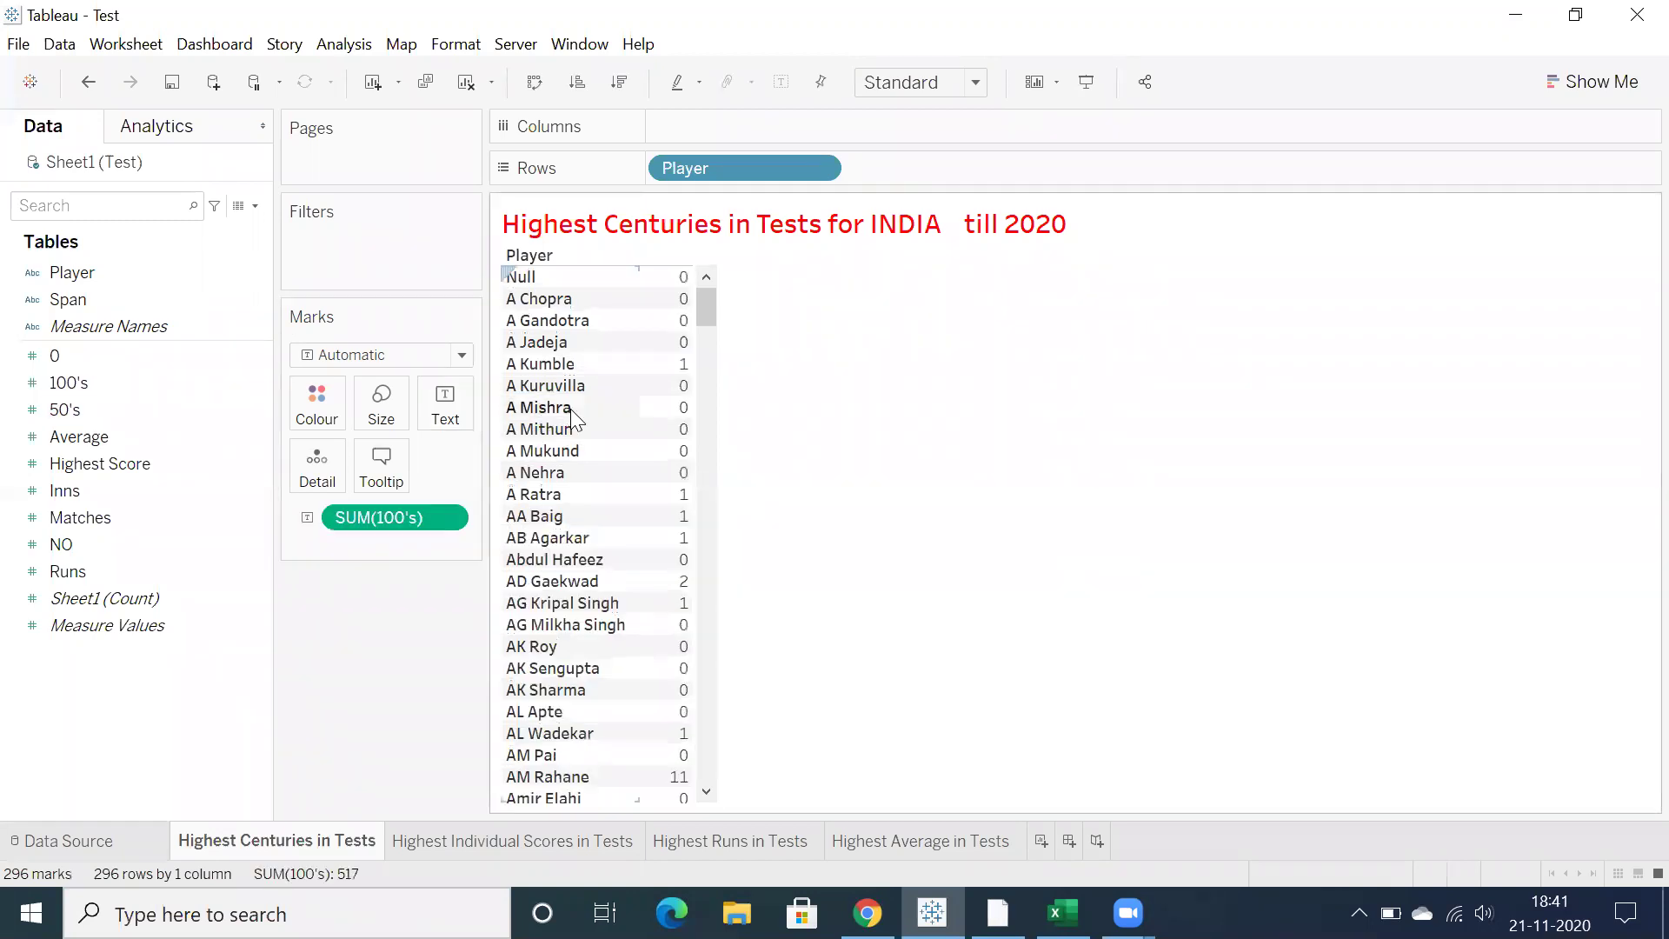
# Convert the table to a horizontal bar chart and sort the players by 100's in descending order
pyautogui.click(619, 84)
pyautogui.click(1599, 85)
pyautogui.click(1457, 296)
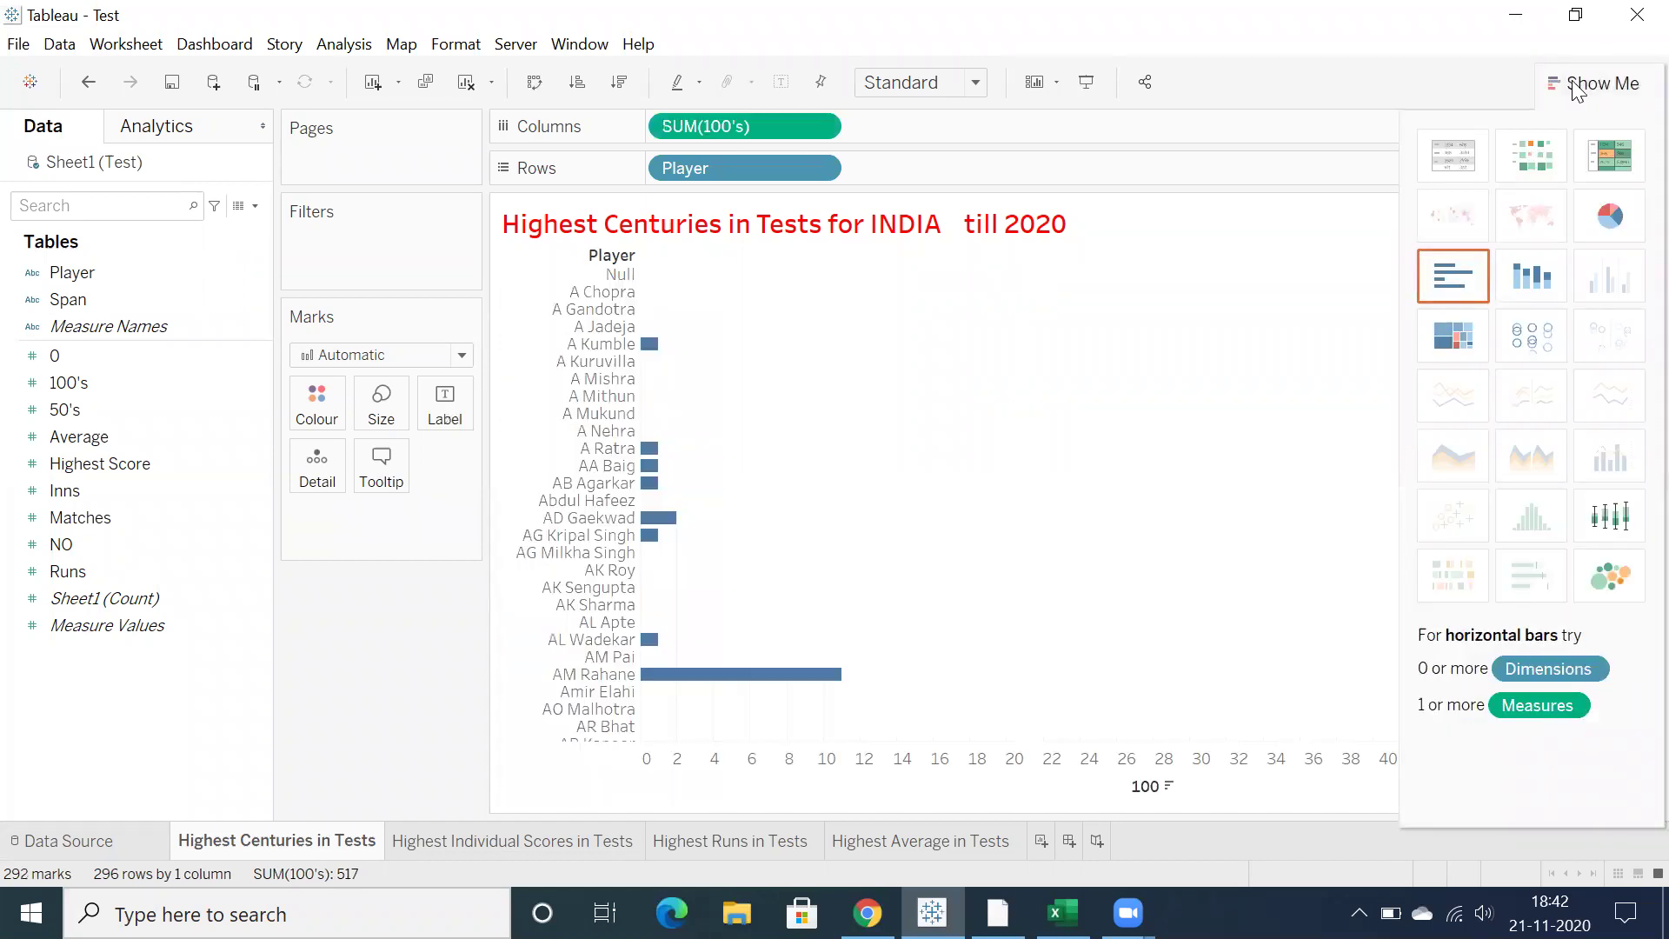
pyautogui.click(620, 83)
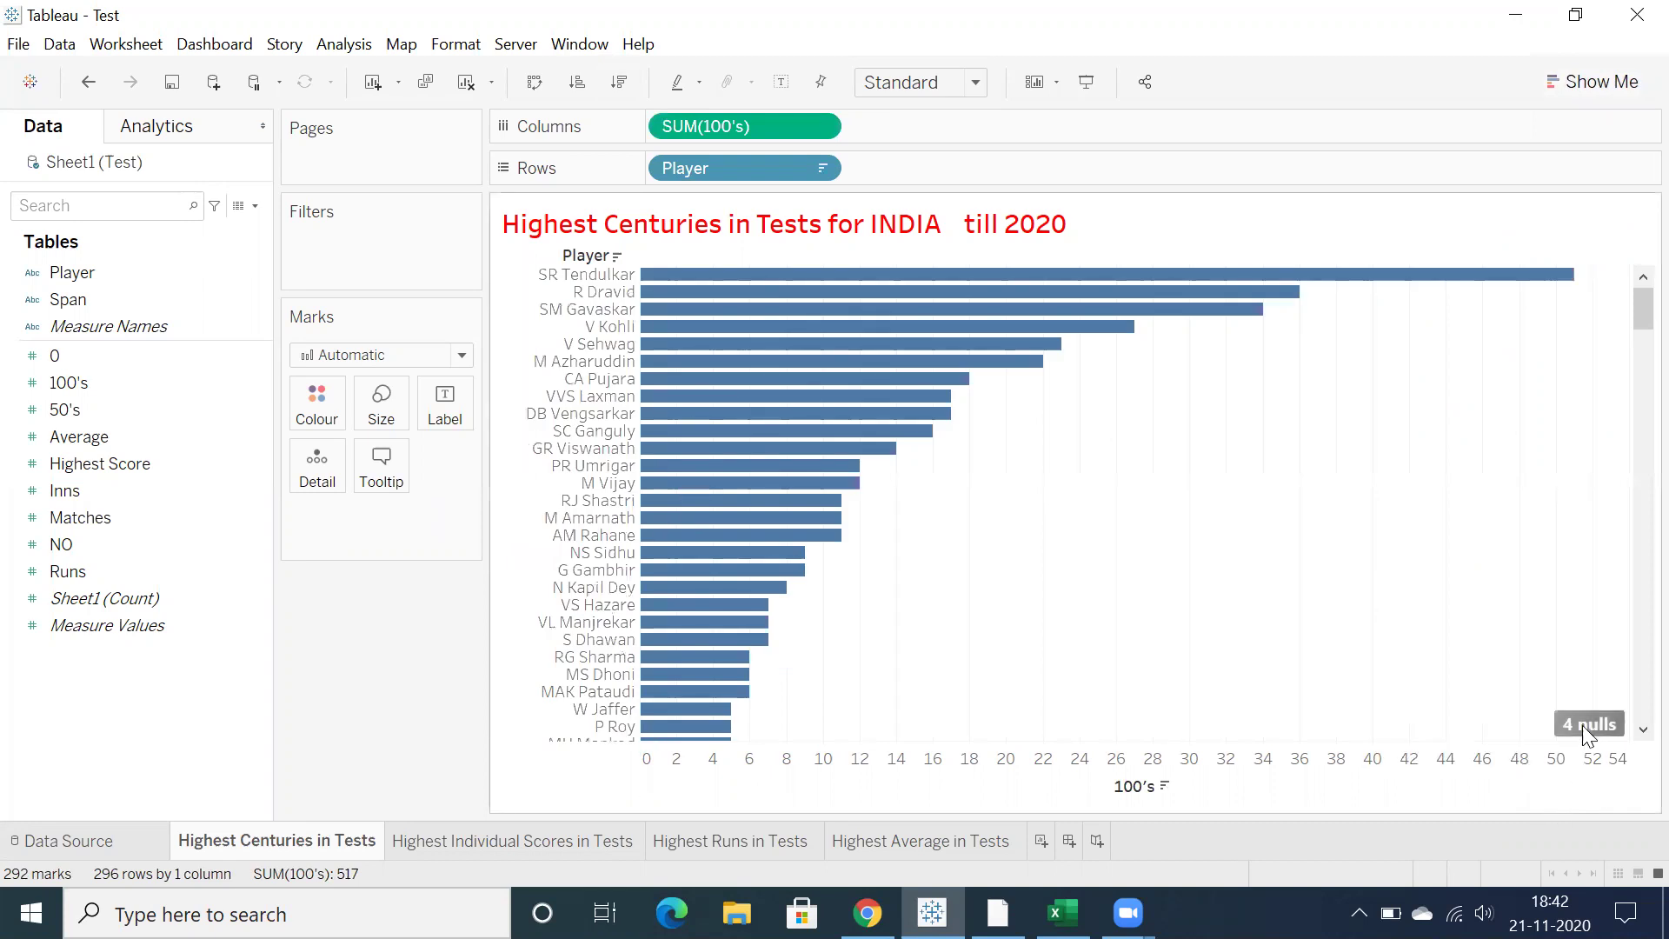
# Resolve the chart's nulls indicator so that the null values are kept as plotted marks
pyautogui.click(1587, 728)
pyautogui.click(869, 549)
pyautogui.moveTo(678, 365)
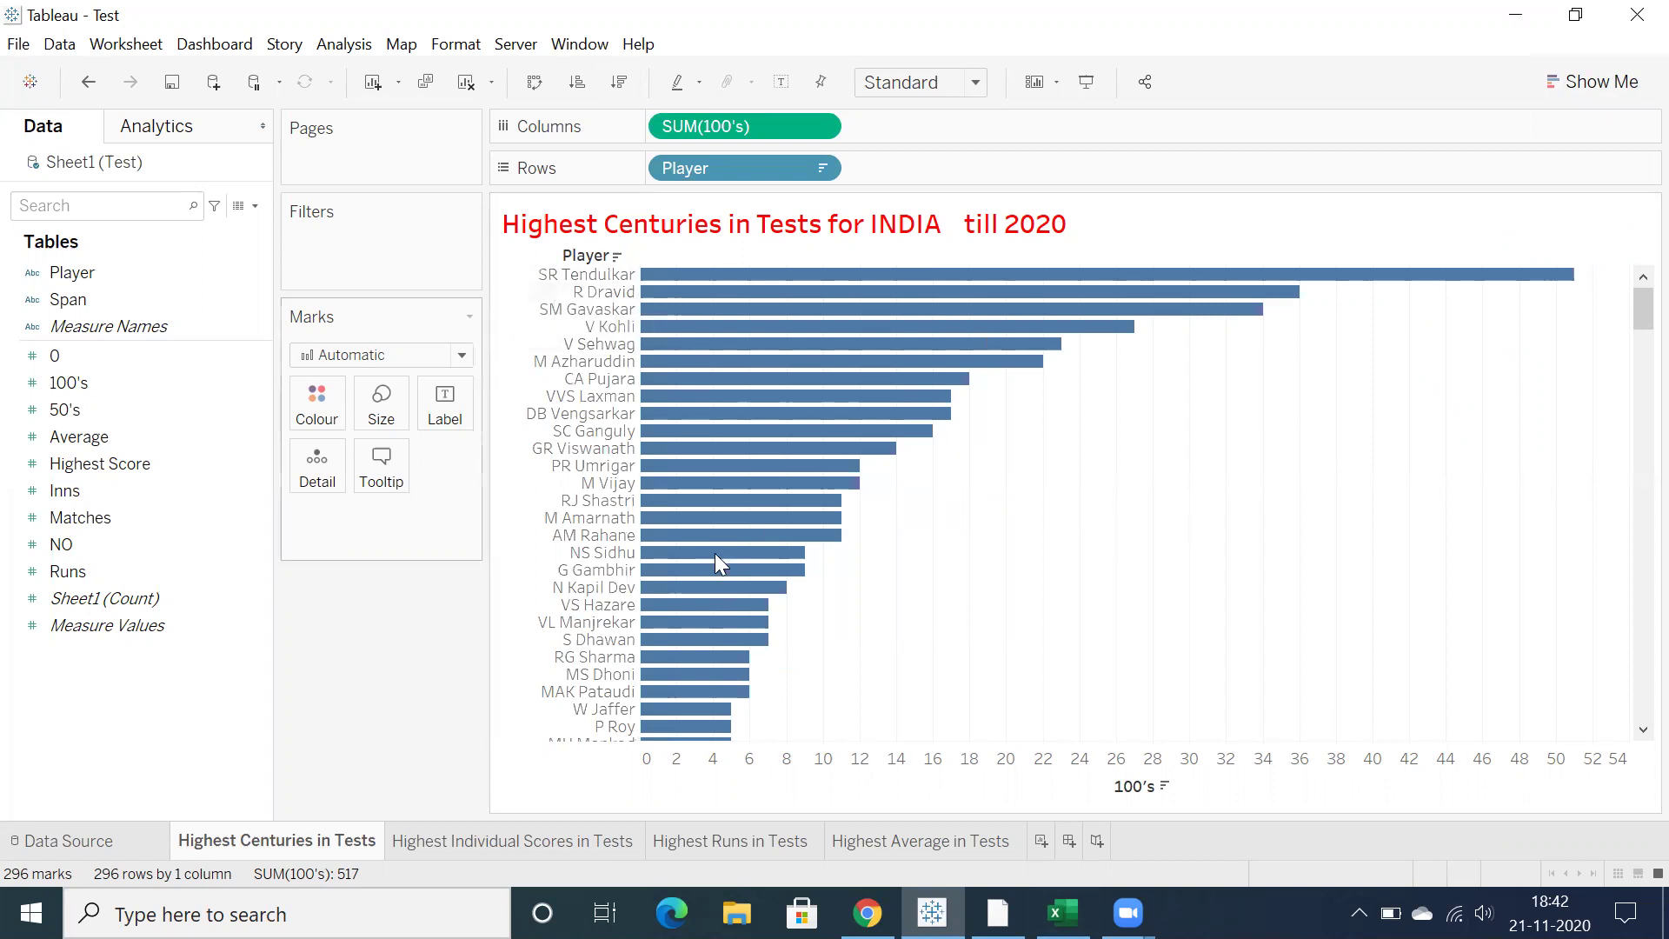
# Filter Player to the top 10 by the sum of 100's
pyautogui.moveTo(59, 278); pyautogui.dragTo(332, 271)
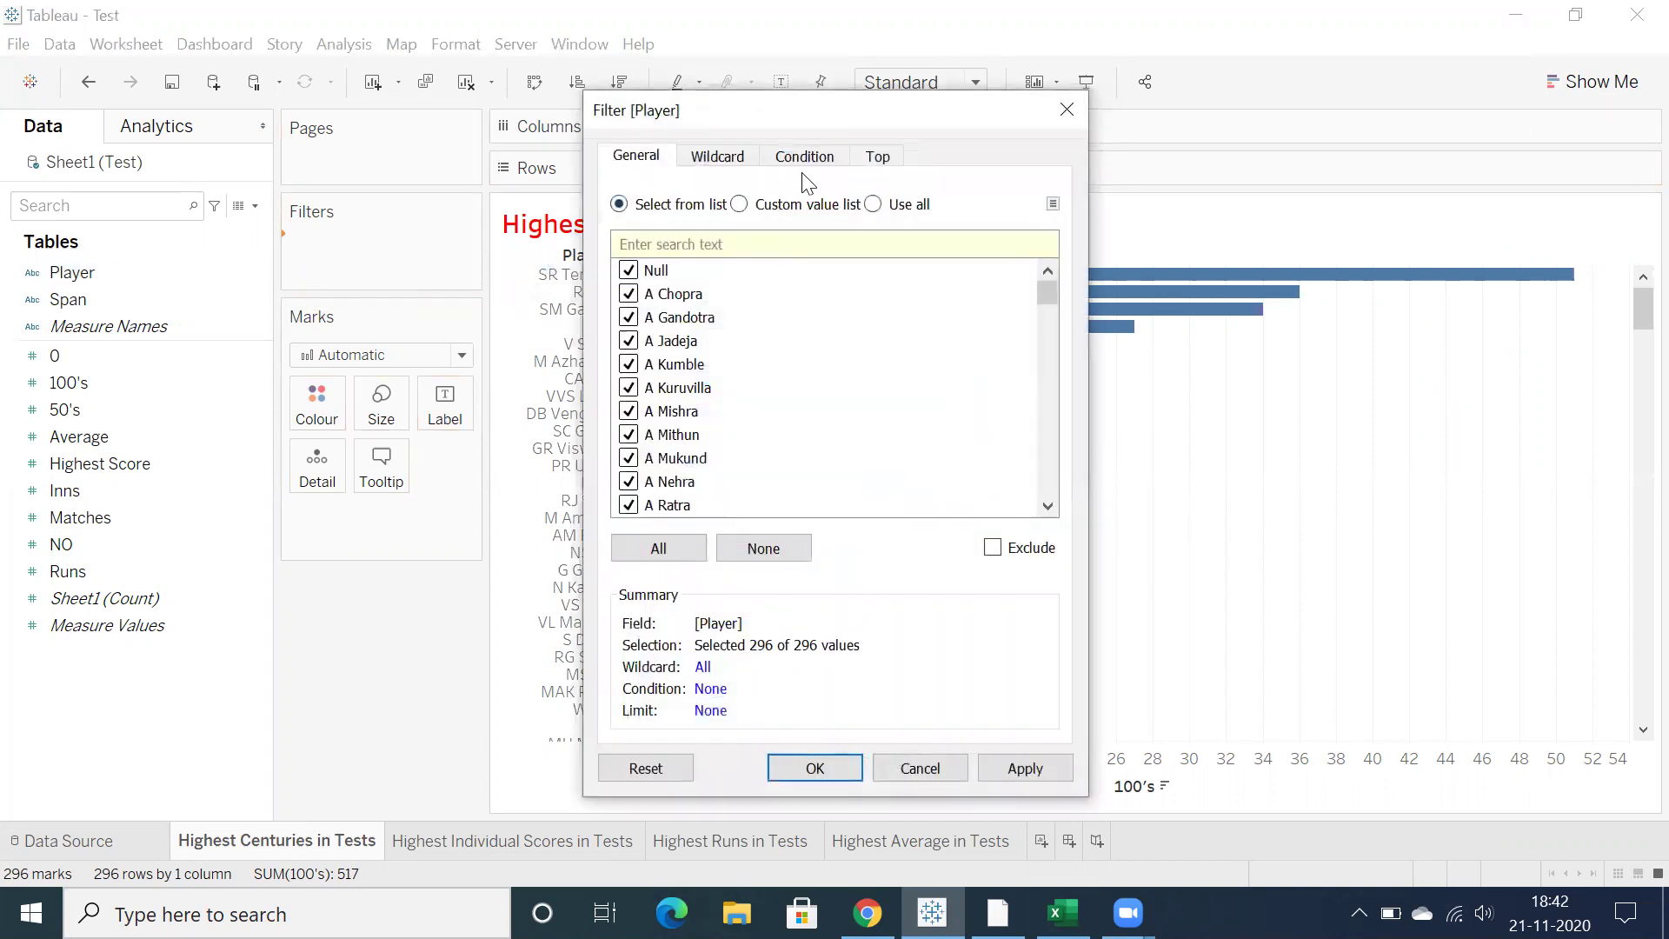
pyautogui.click(878, 157)
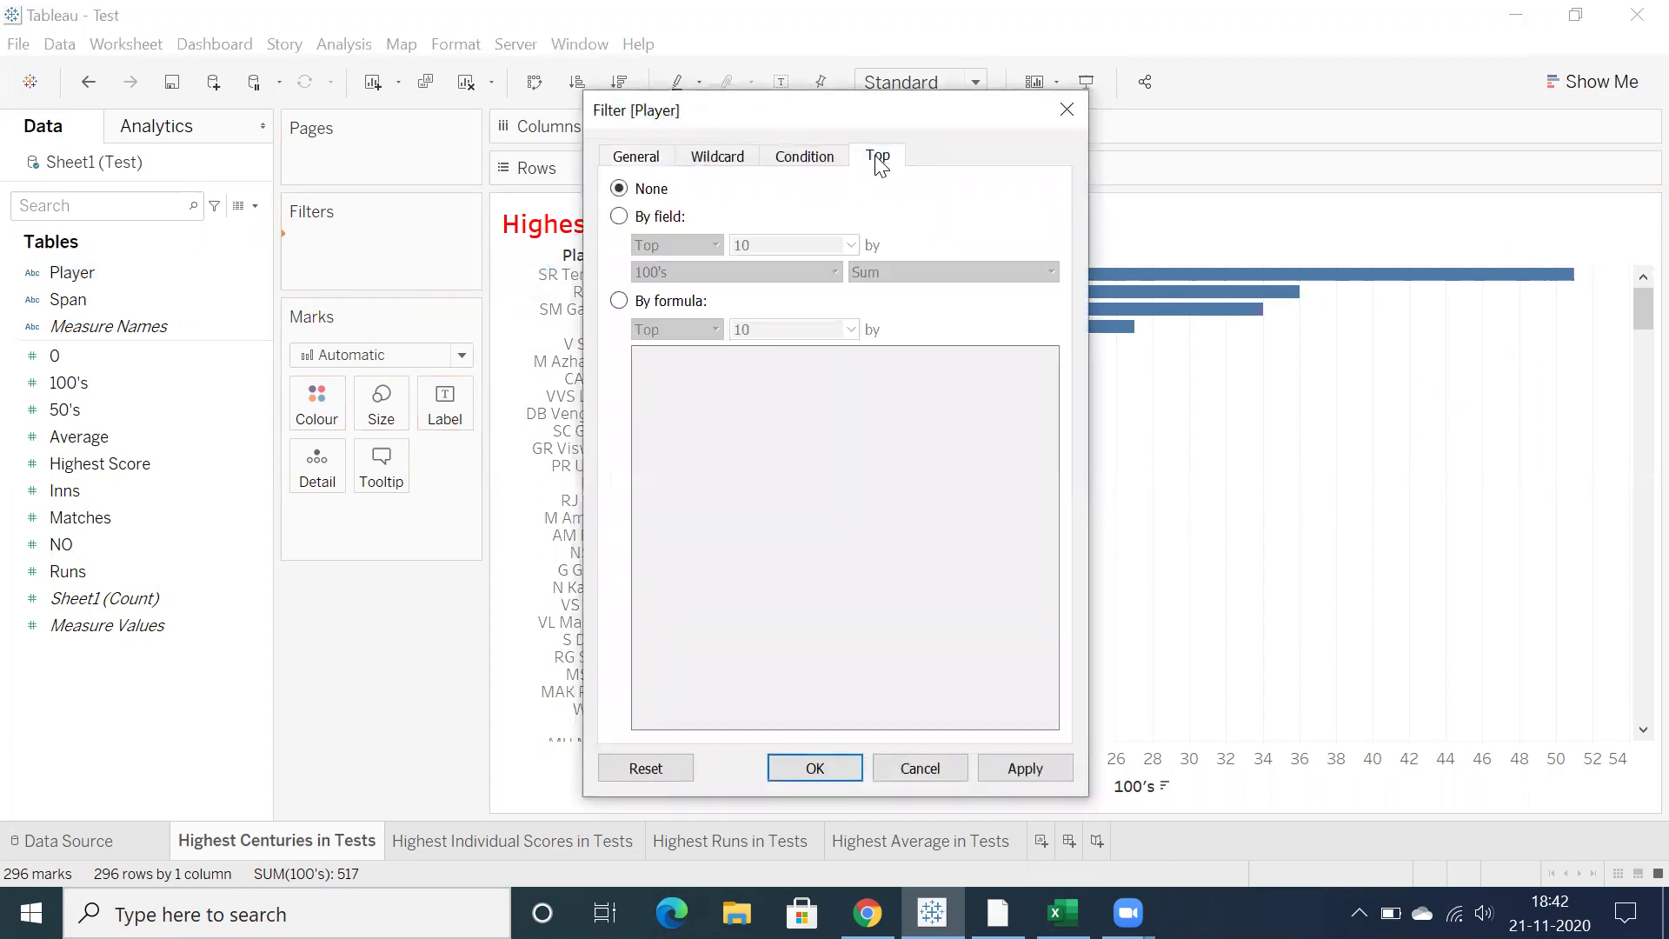
pyautogui.click(619, 216)
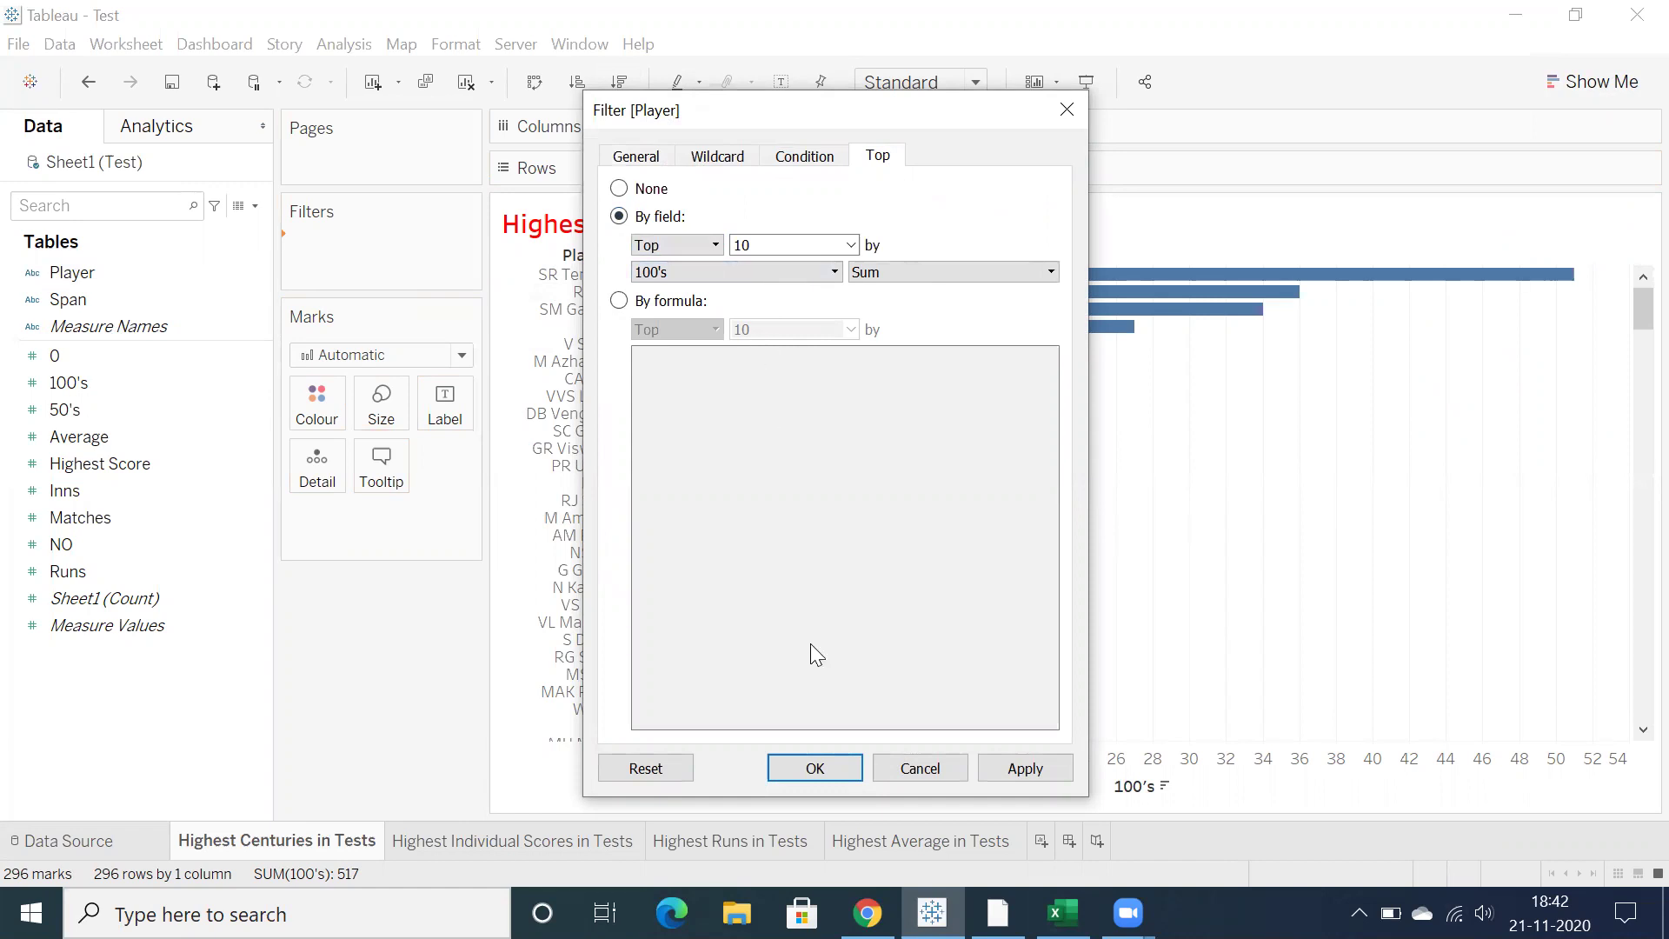
pyautogui.click(817, 769)
# Label the bars with their 100's values and fit the chart to Entire View
pyautogui.click(70, 490)
pyautogui.click(68, 570)
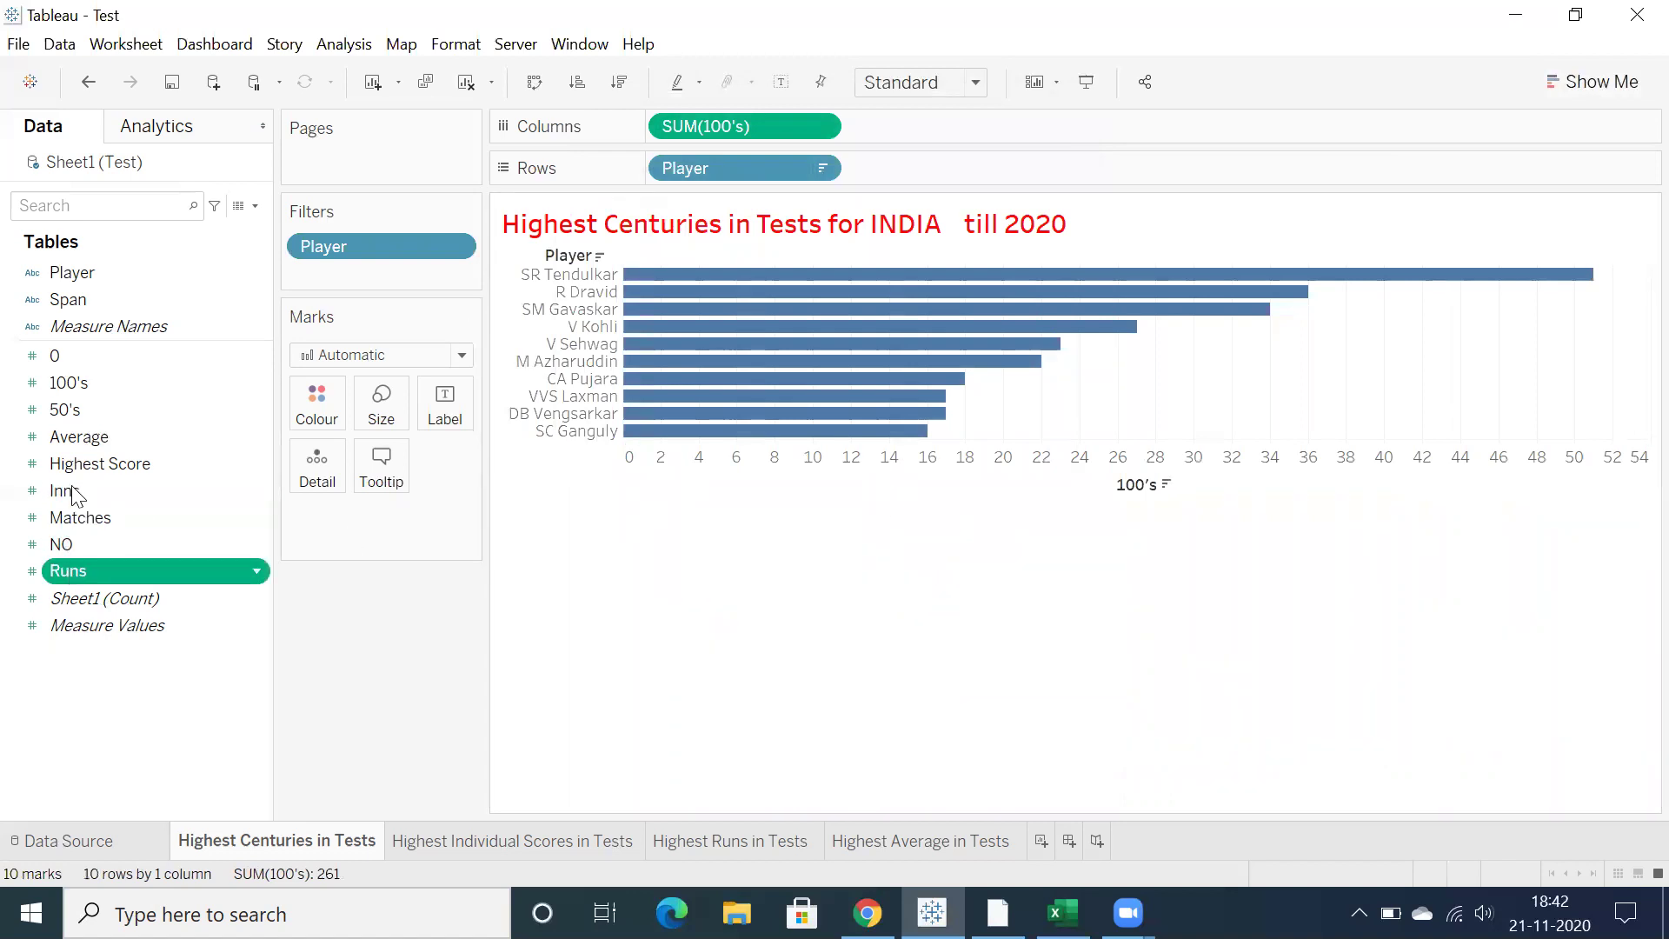
pyautogui.moveTo(73, 386); pyautogui.dragTo(430, 412)
pyautogui.click(891, 82)
pyautogui.click(903, 170)
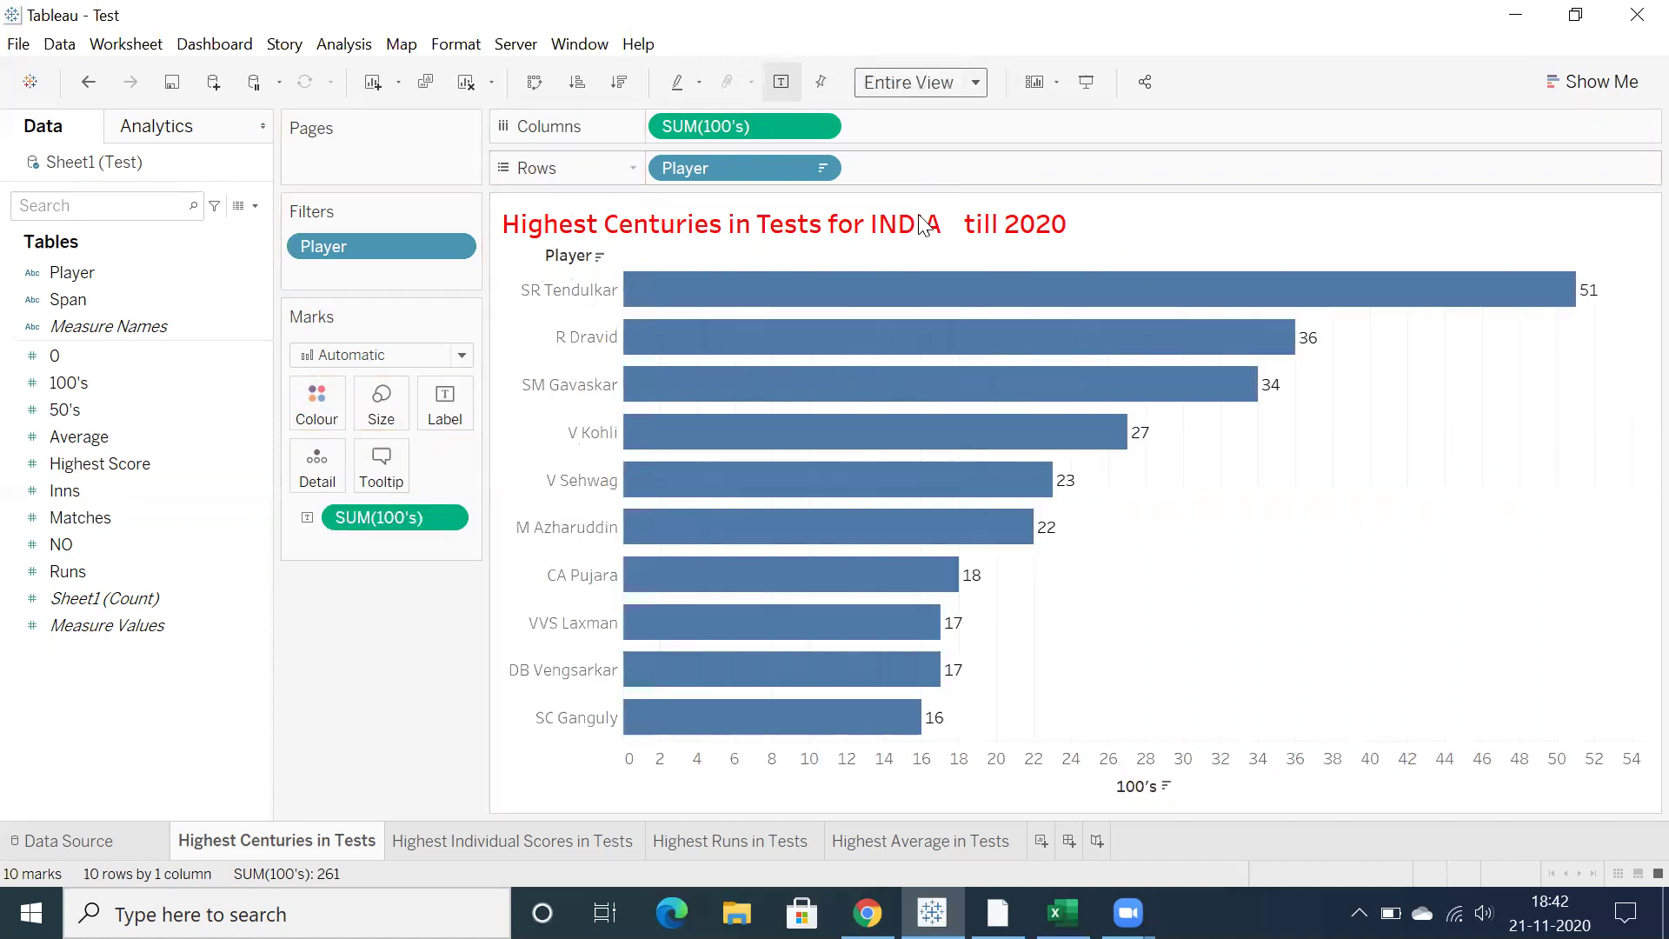
pyautogui.moveTo(1345, 306)
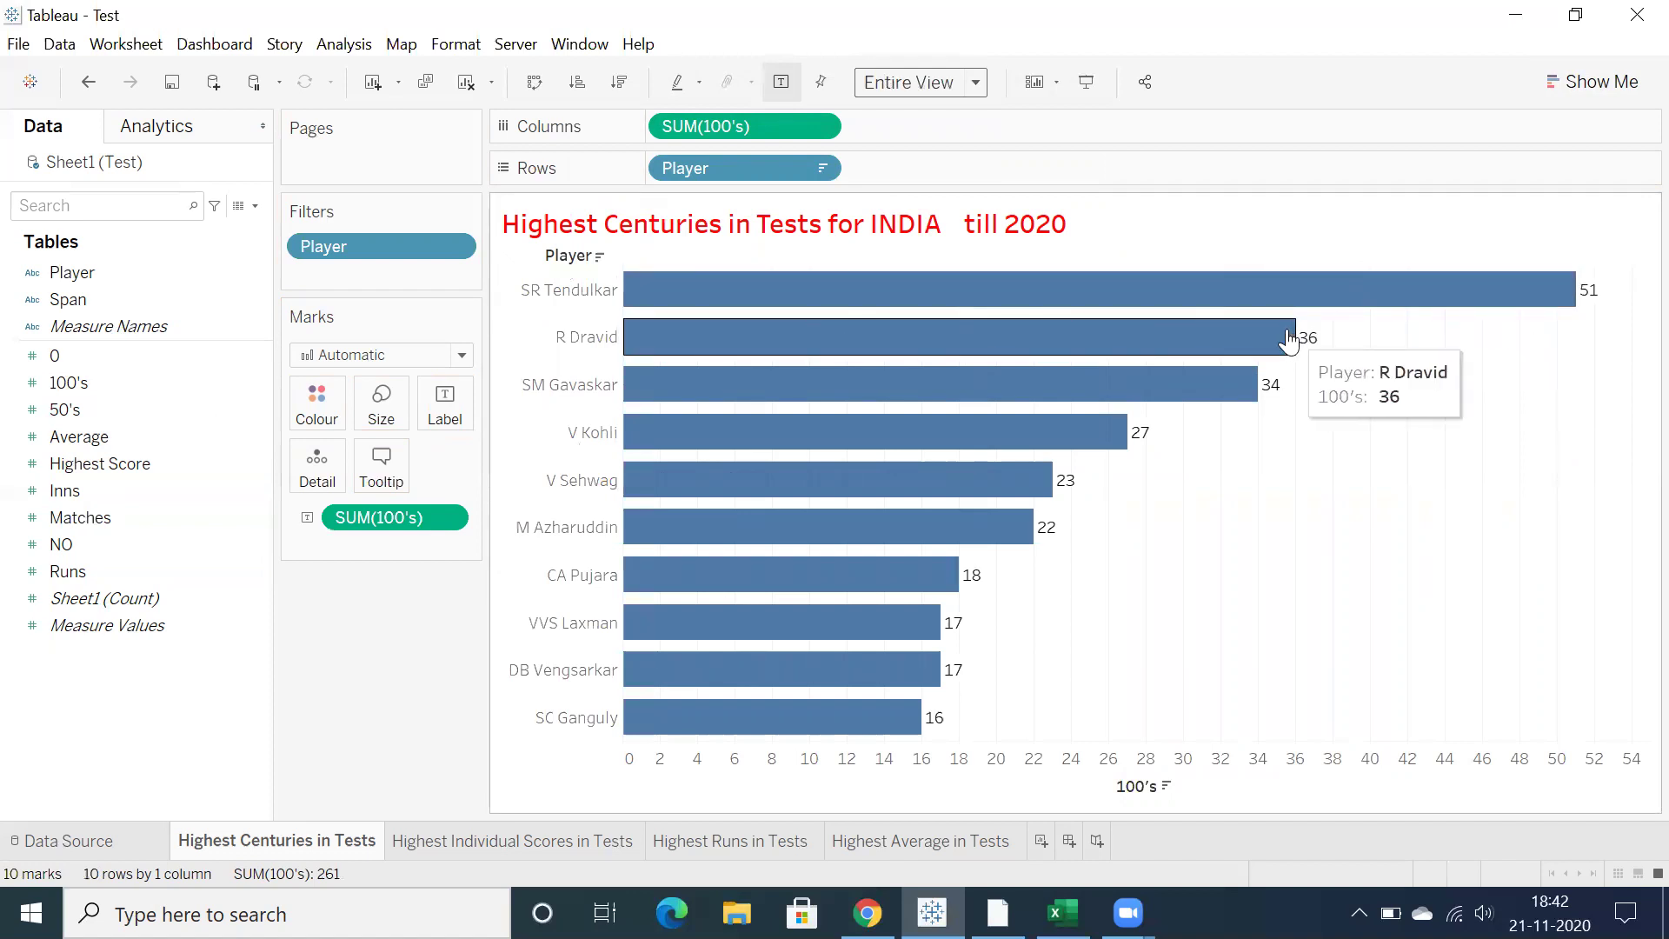
pyautogui.moveTo(1241, 394)
pyautogui.moveTo(1083, 440)
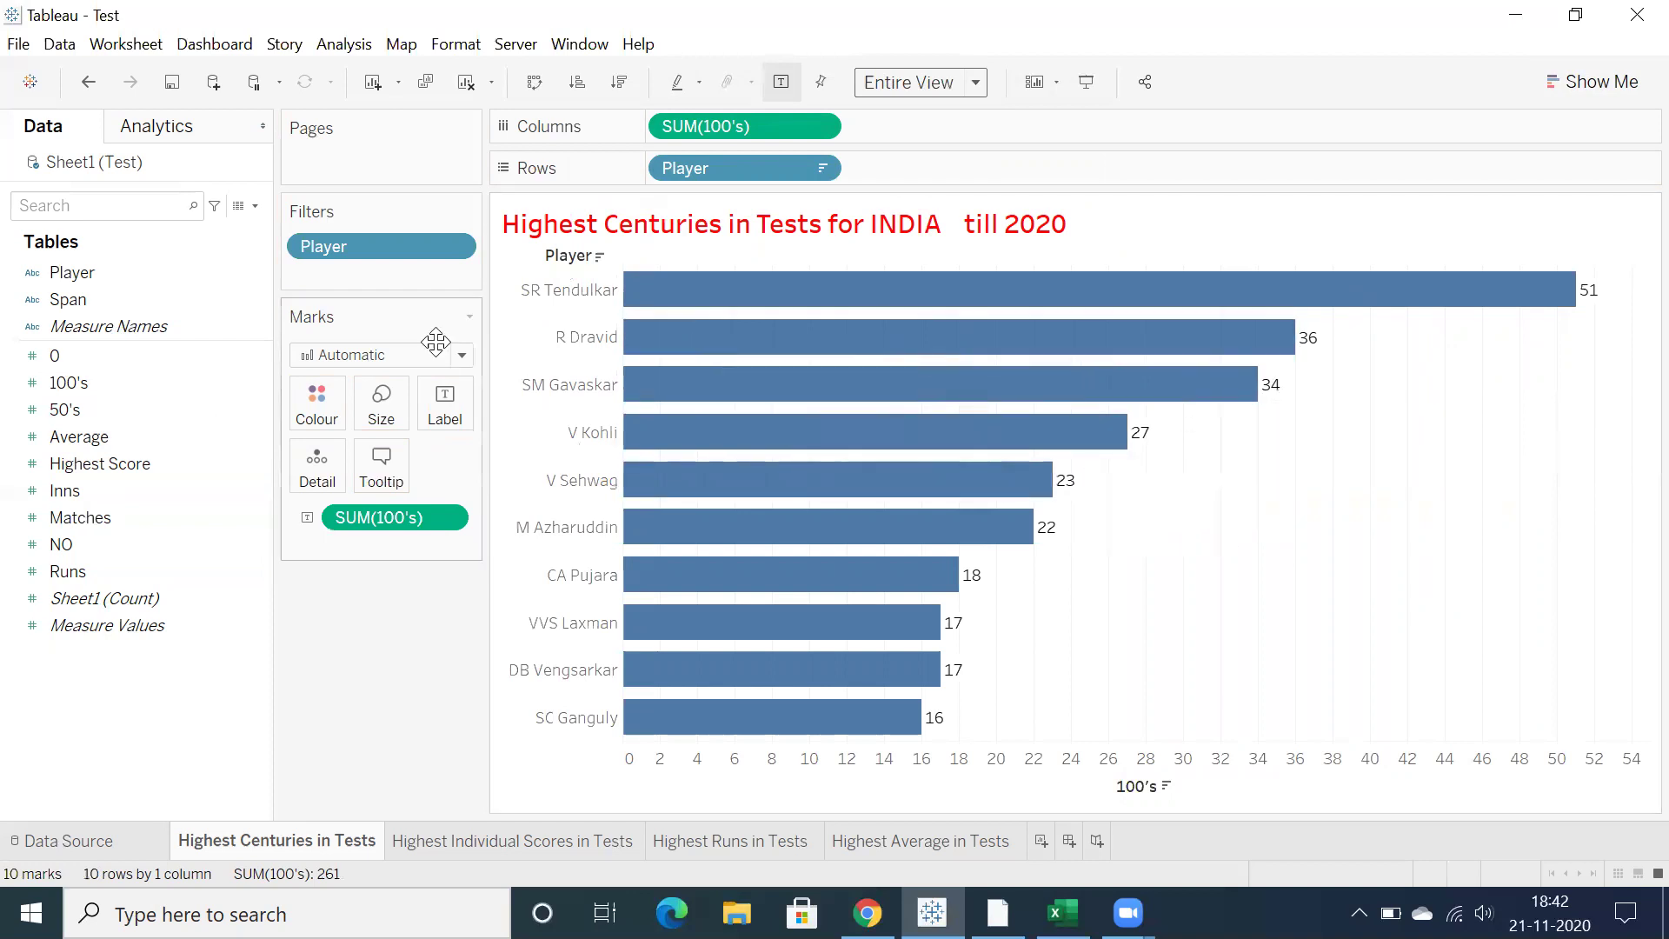
# Edit the Player filter's top limit to use a new parameter, and name the parameter Rank
pyautogui.rightClick(396, 246)
pyautogui.click(438, 259)
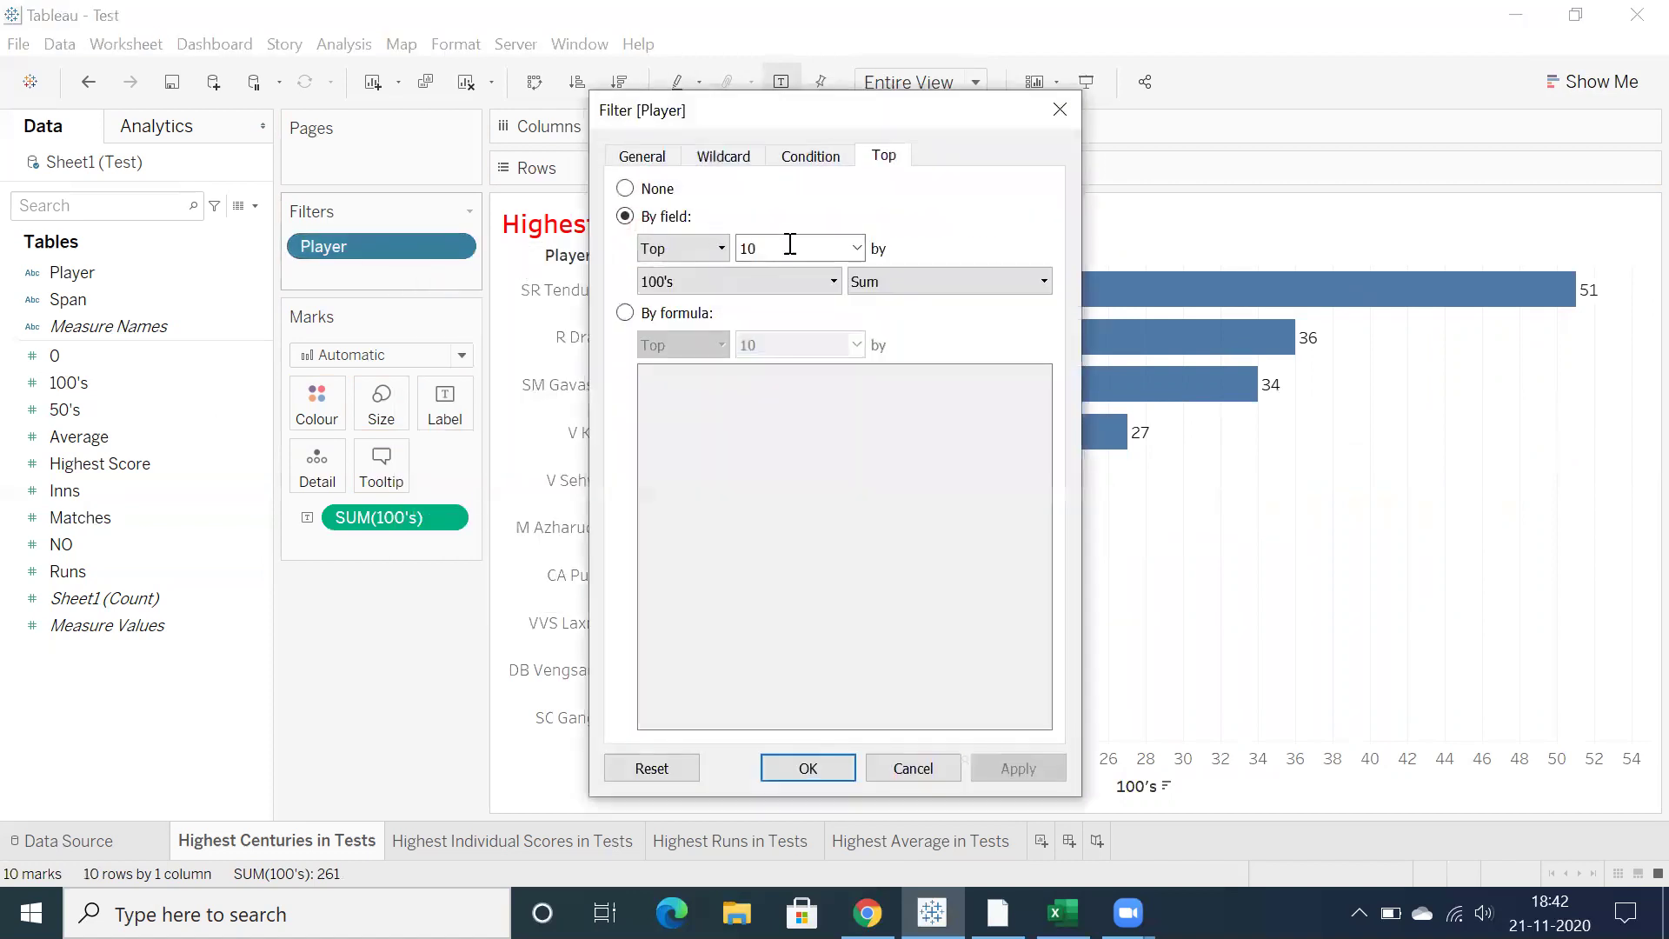
pyautogui.doubleClick(815, 250)
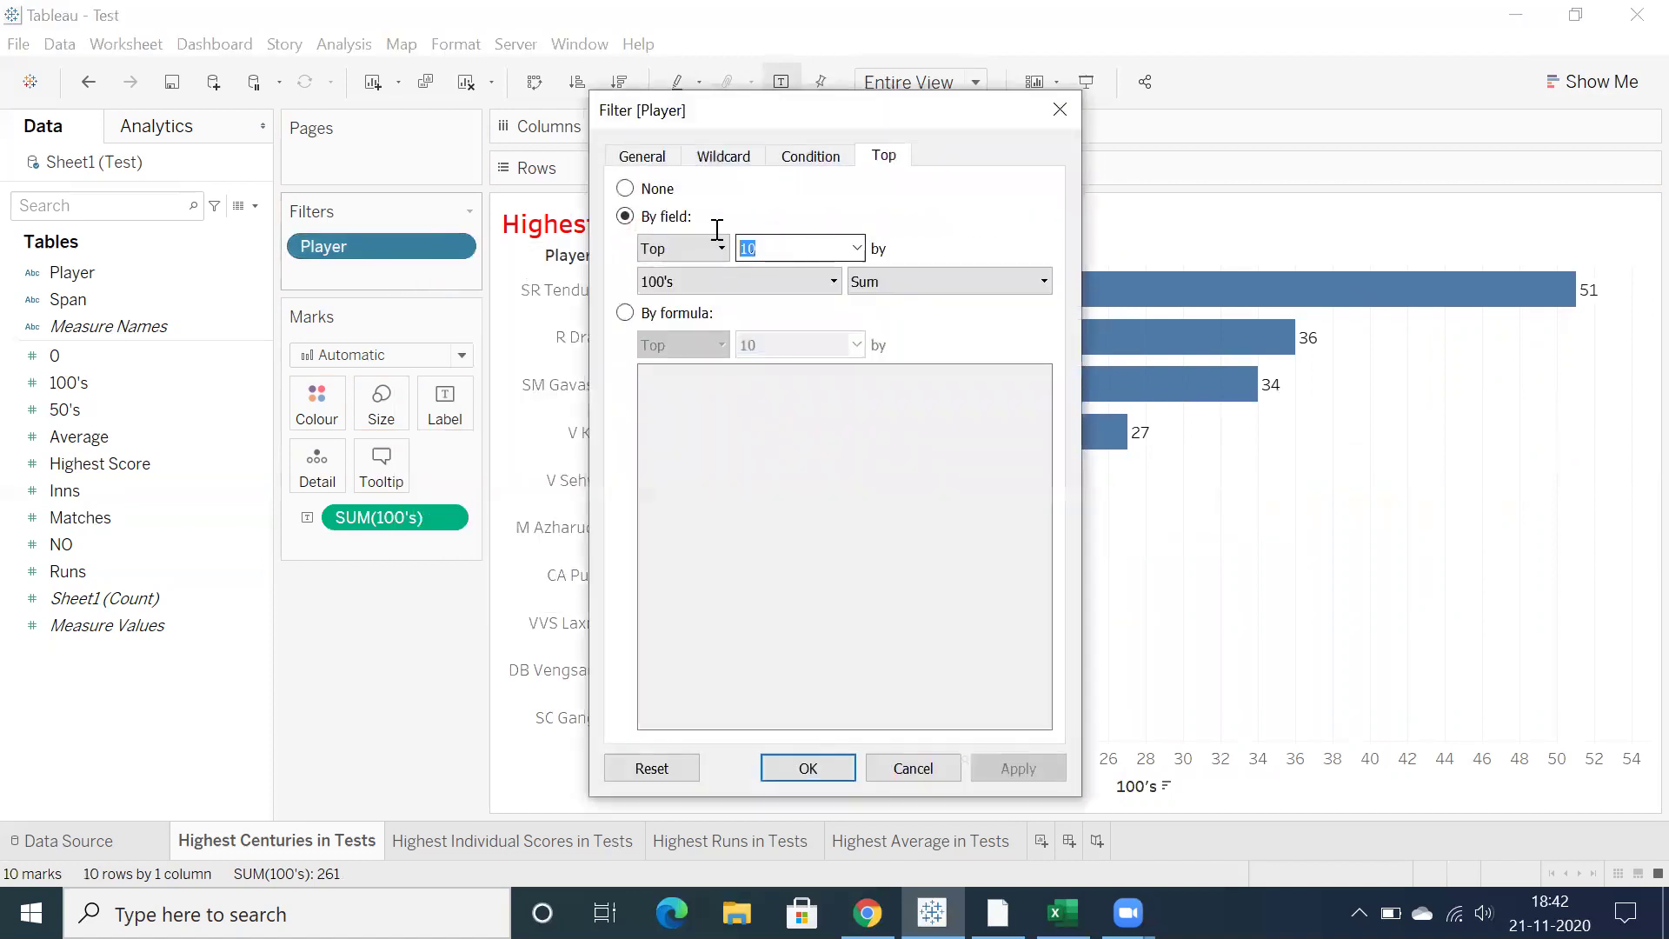
pyautogui.click(855, 248)
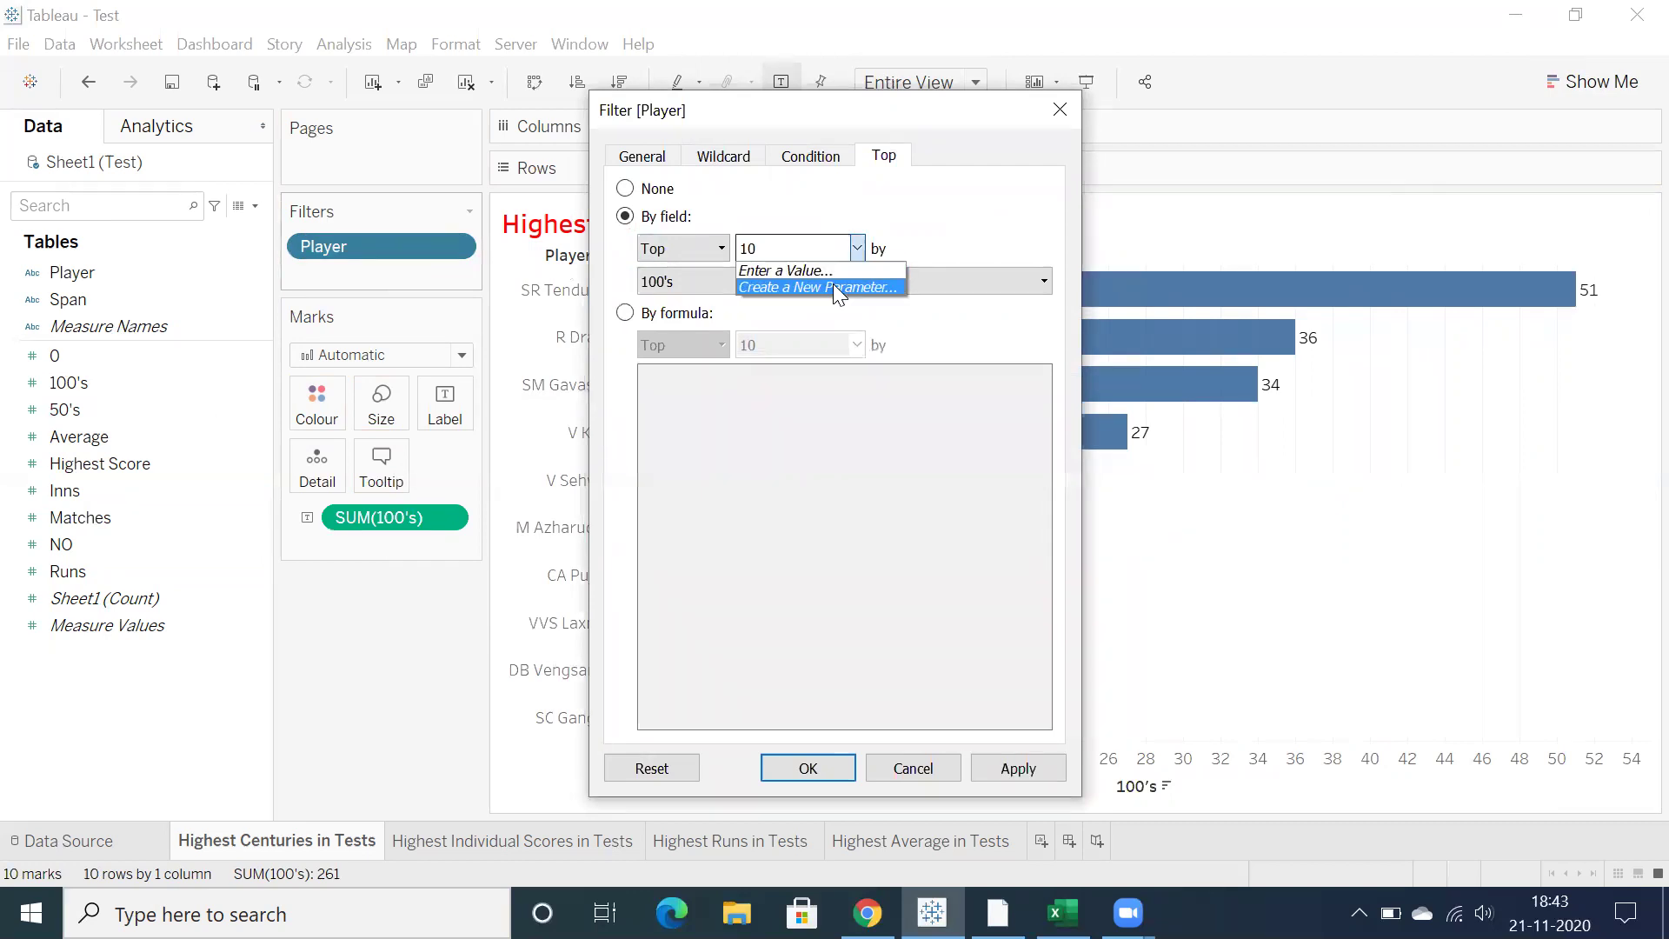
pyautogui.click(833, 284)
pyautogui.click(513, 254)
pyautogui.moveTo(514, 253); pyautogui.dragTo(391, 240)
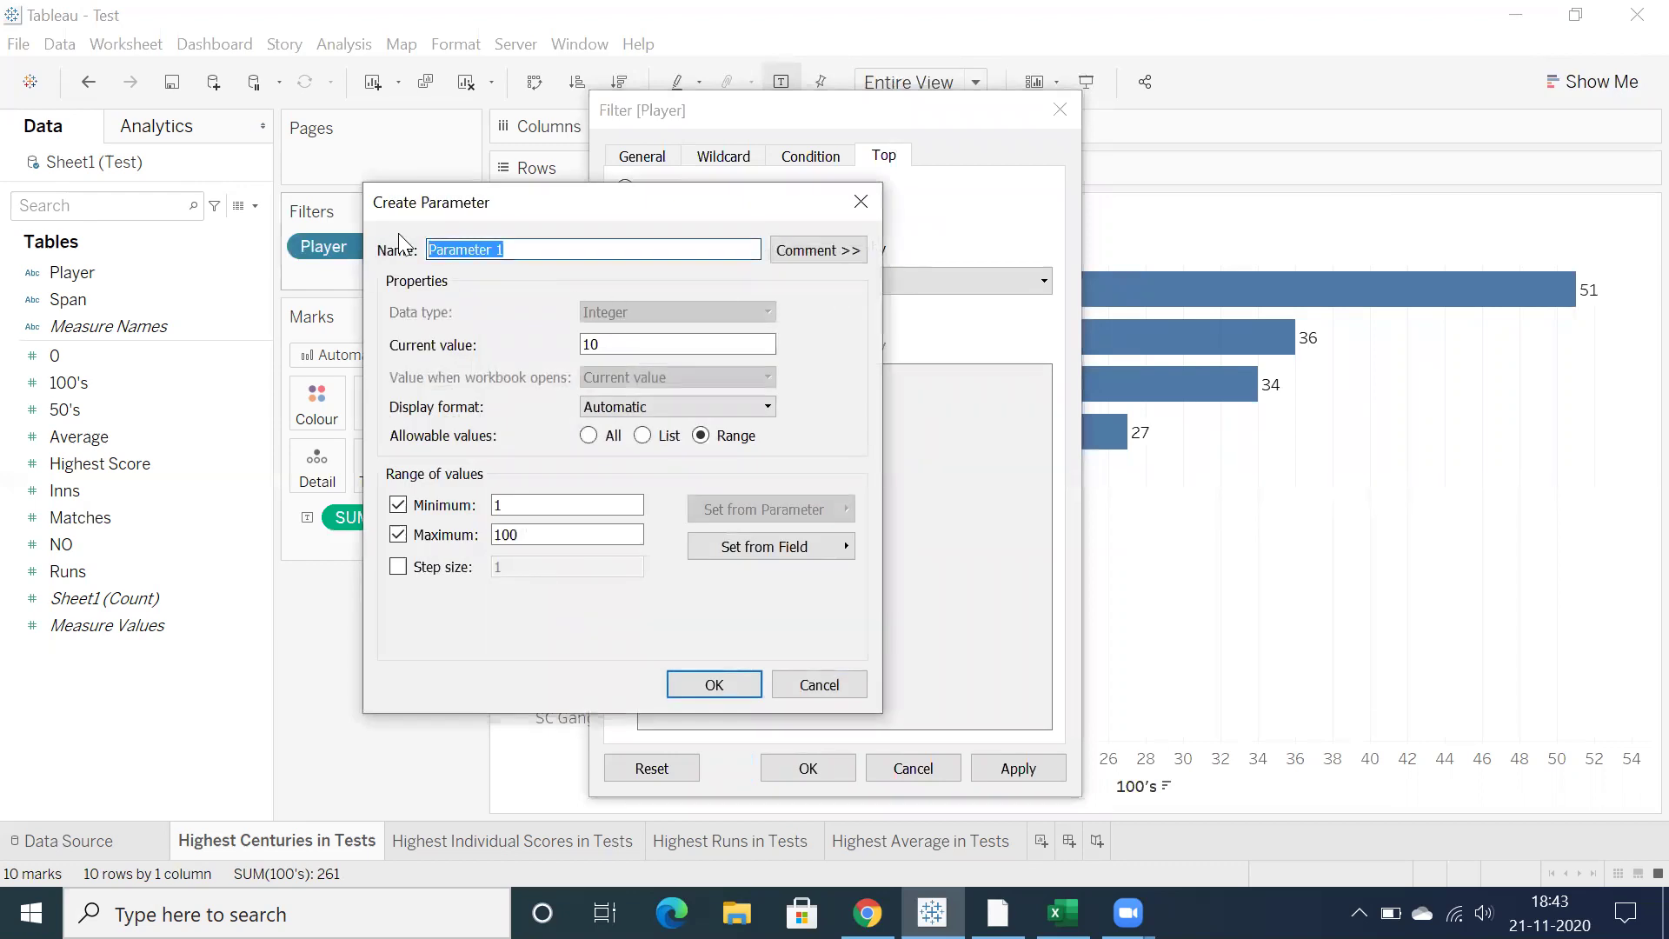
pyautogui.write('Rank')
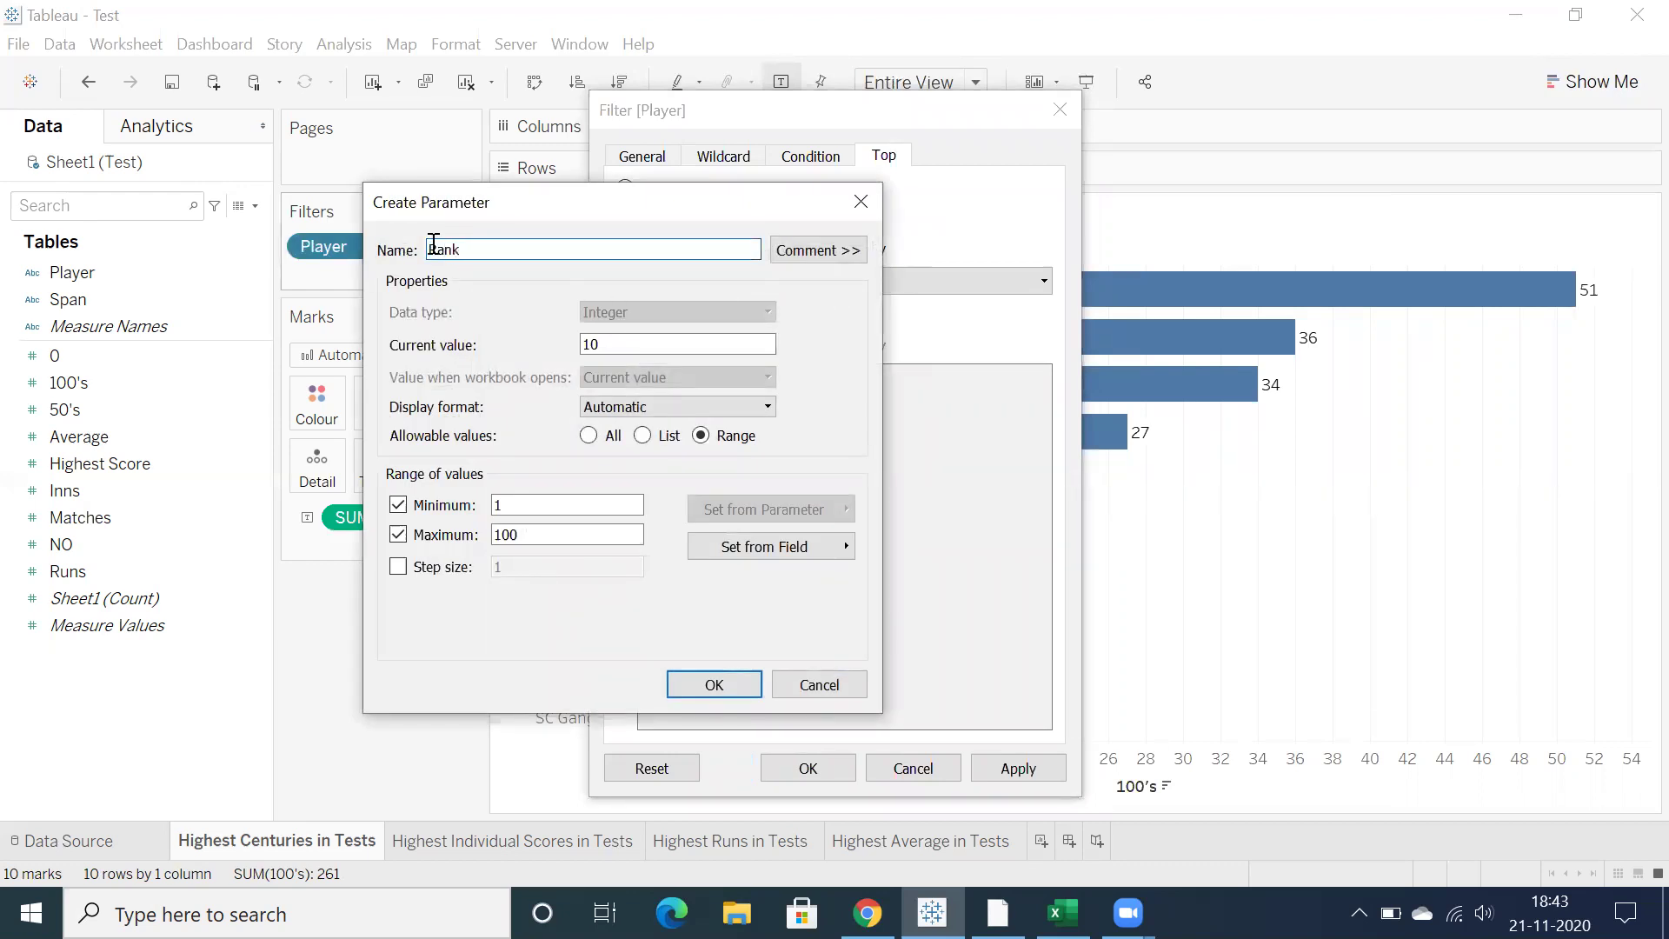
# Give the Rank parameter a range from 10 to 100 with a step size of 5, and create it
pyautogui.doubleClick(559, 506)
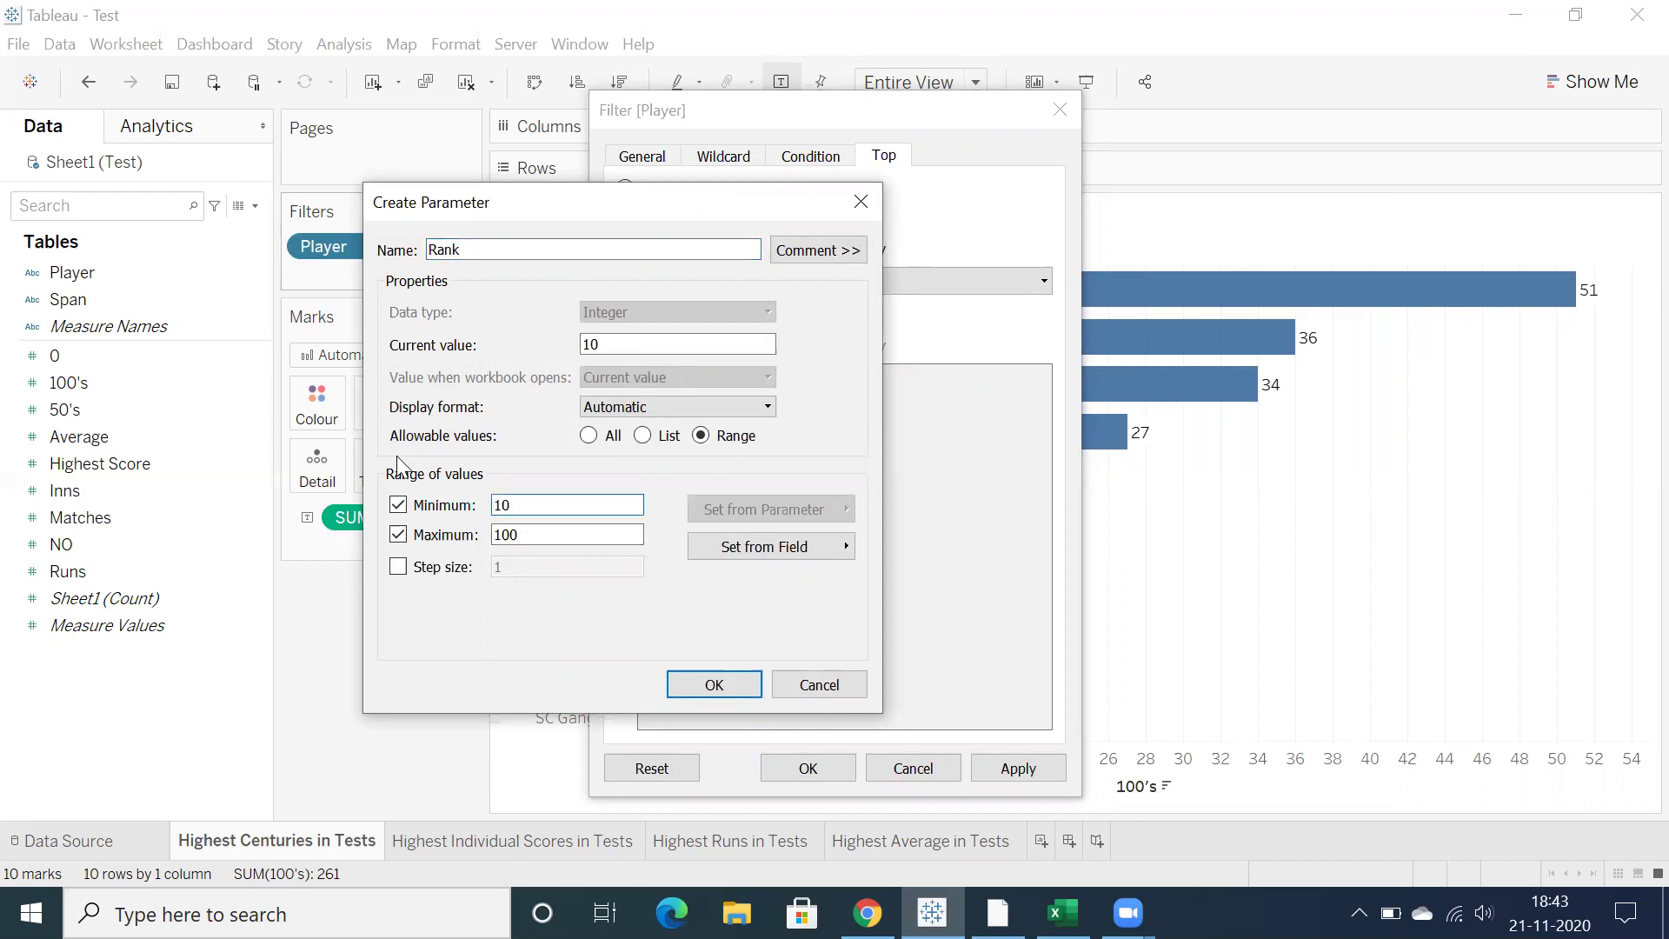
pyautogui.doubleClick(494, 533)
pyautogui.click(397, 566)
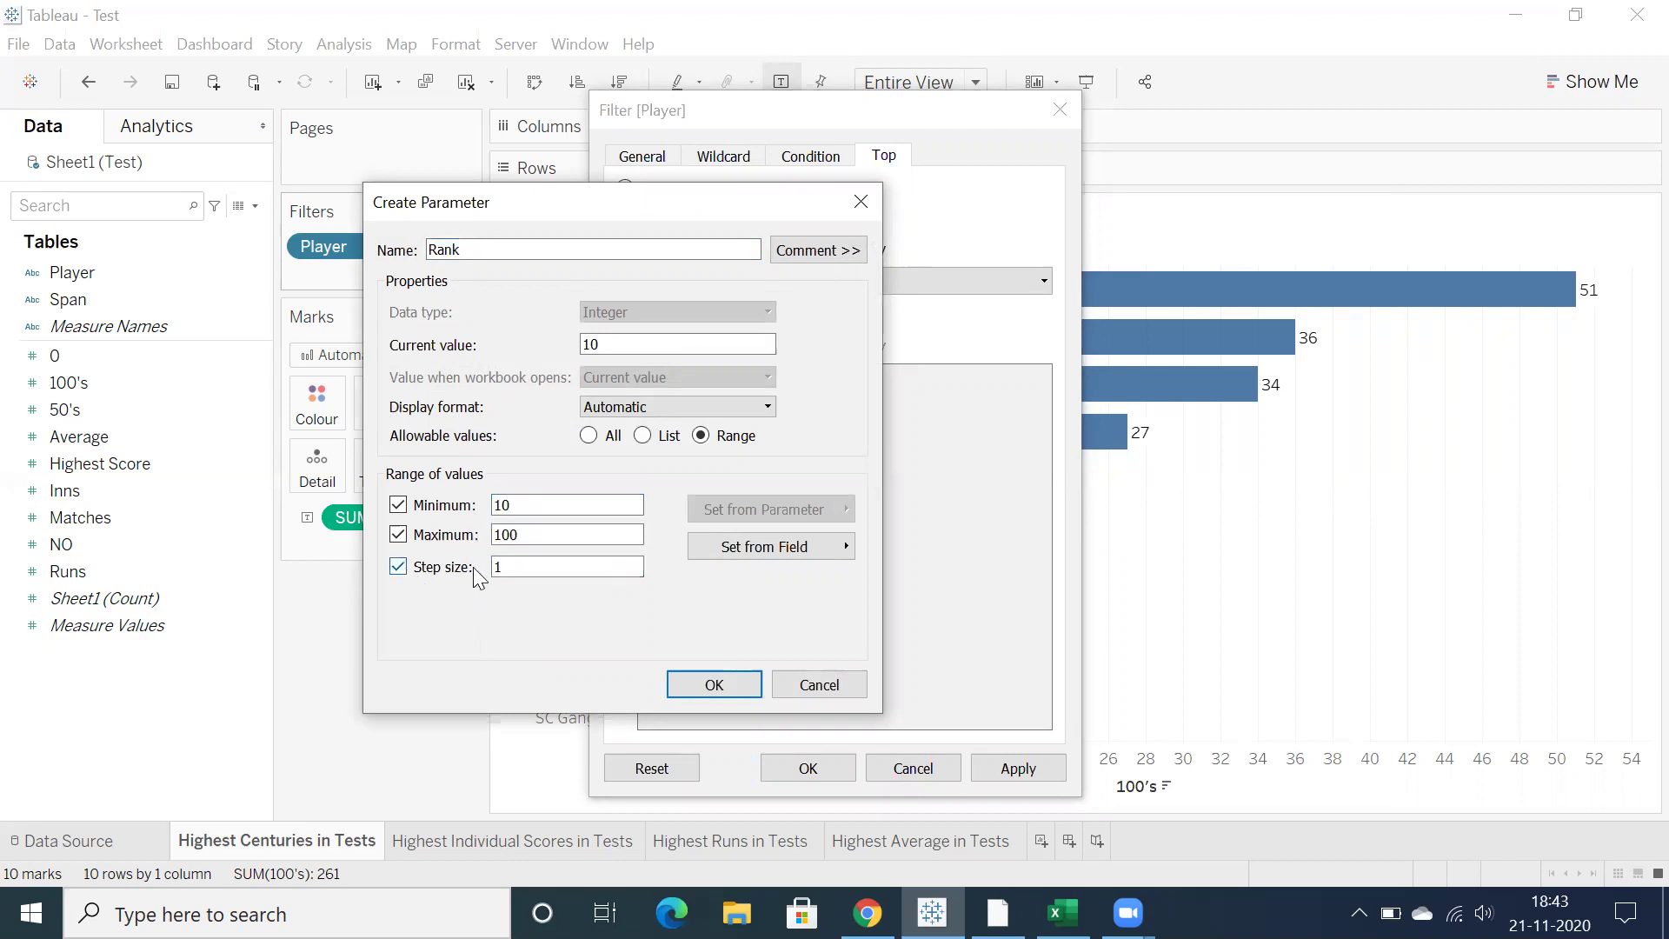
pyautogui.write('5')
pyautogui.click(691, 686)
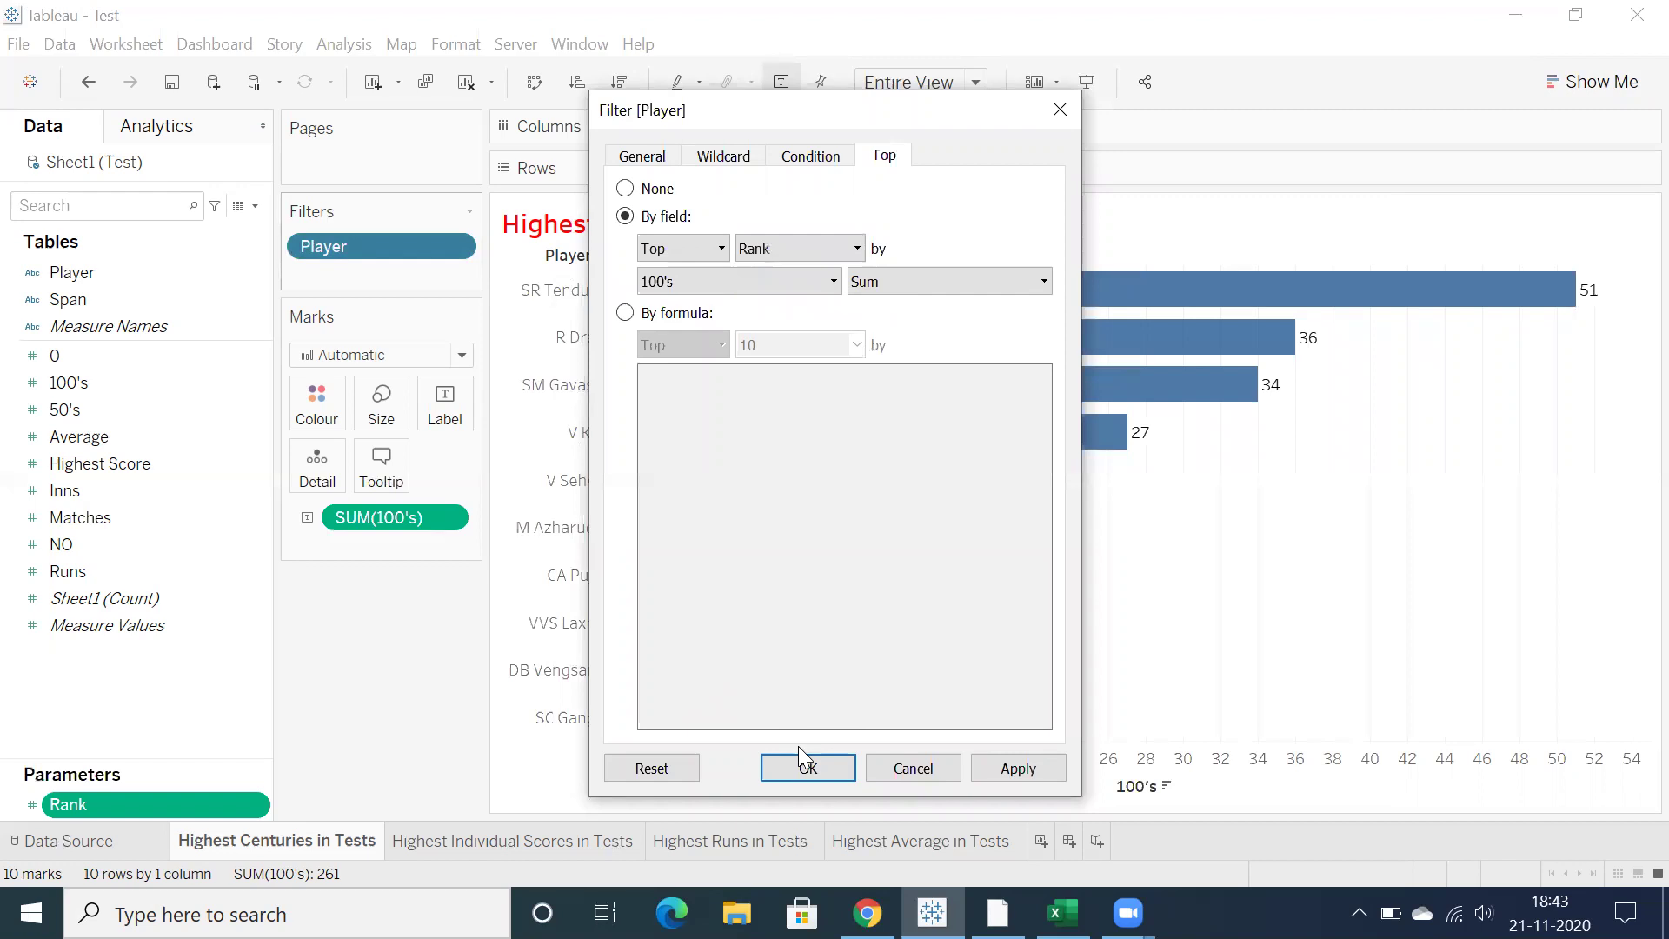
# Apply the Rank-based Player filter and show the Rank parameter control on the sheet
pyautogui.click(806, 768)
pyautogui.rightClick(101, 806)
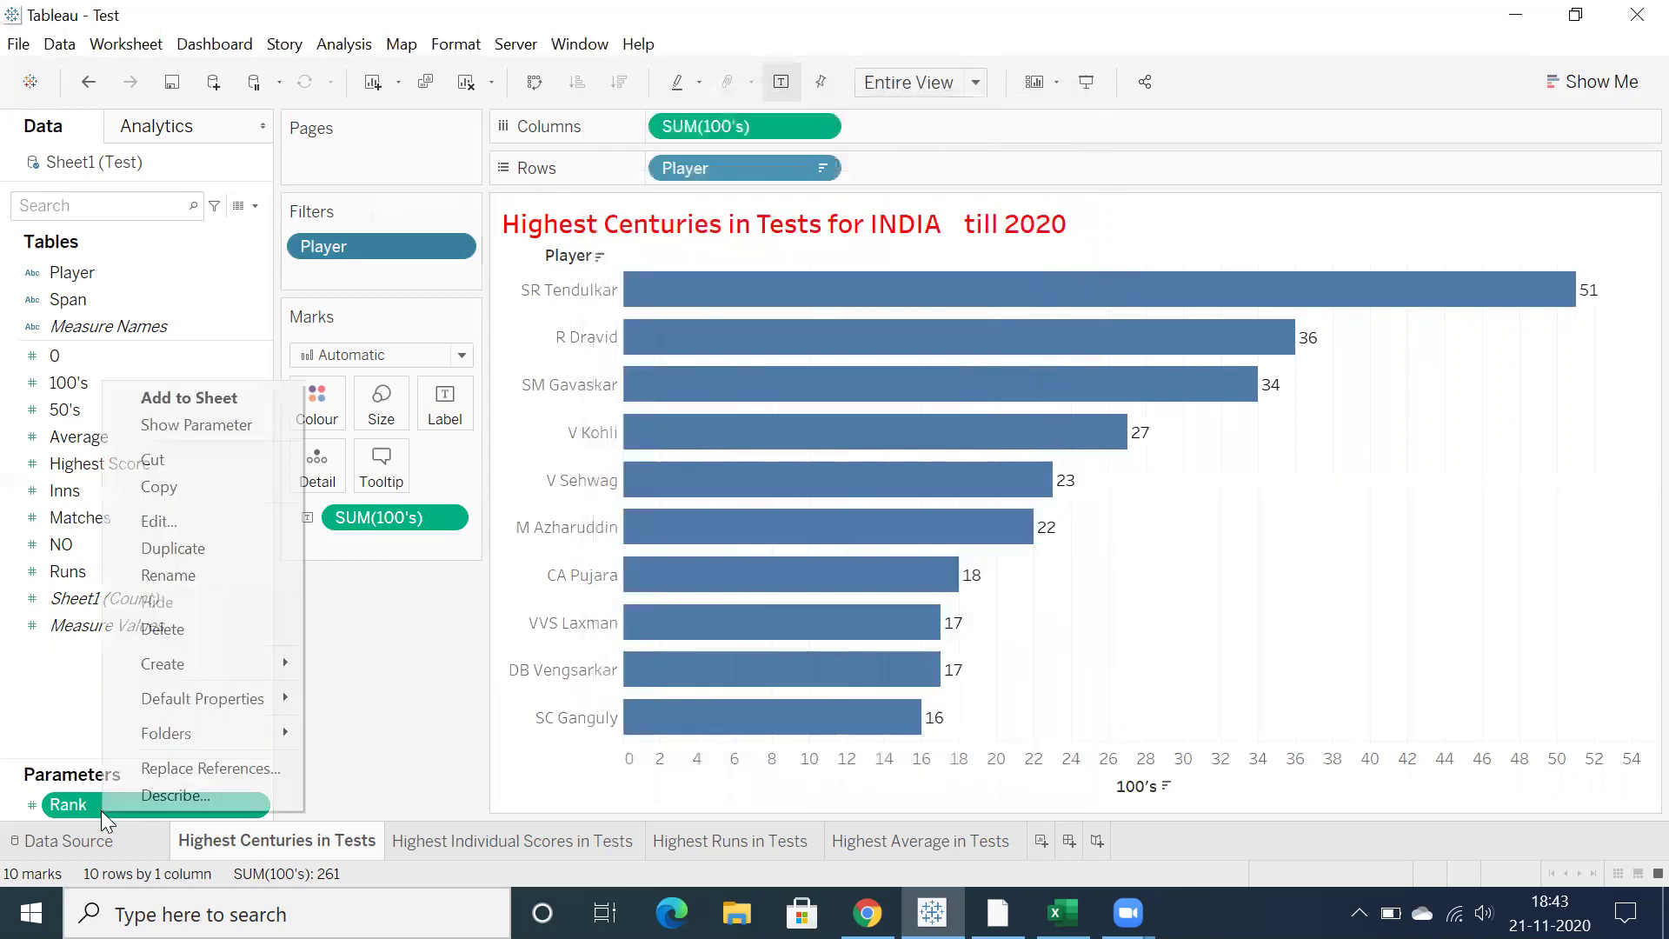
pyautogui.click(219, 423)
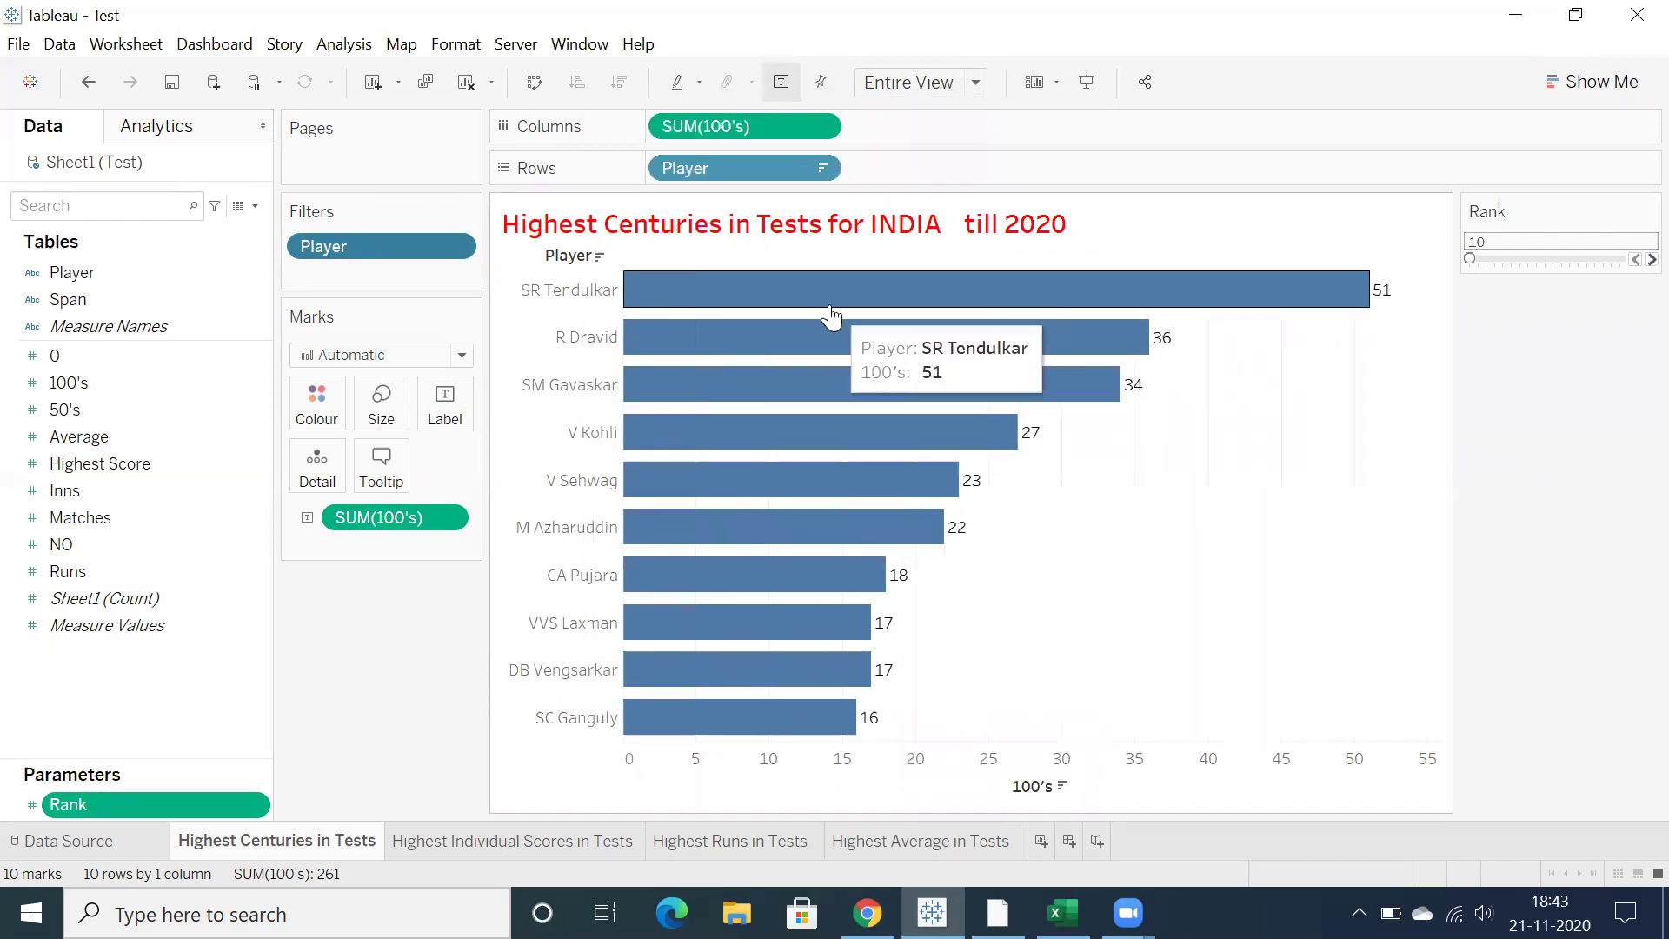
# Test the Rank control by stepping it up to 30 in increments of 5 and back down to 10
pyautogui.click(1630, 261)
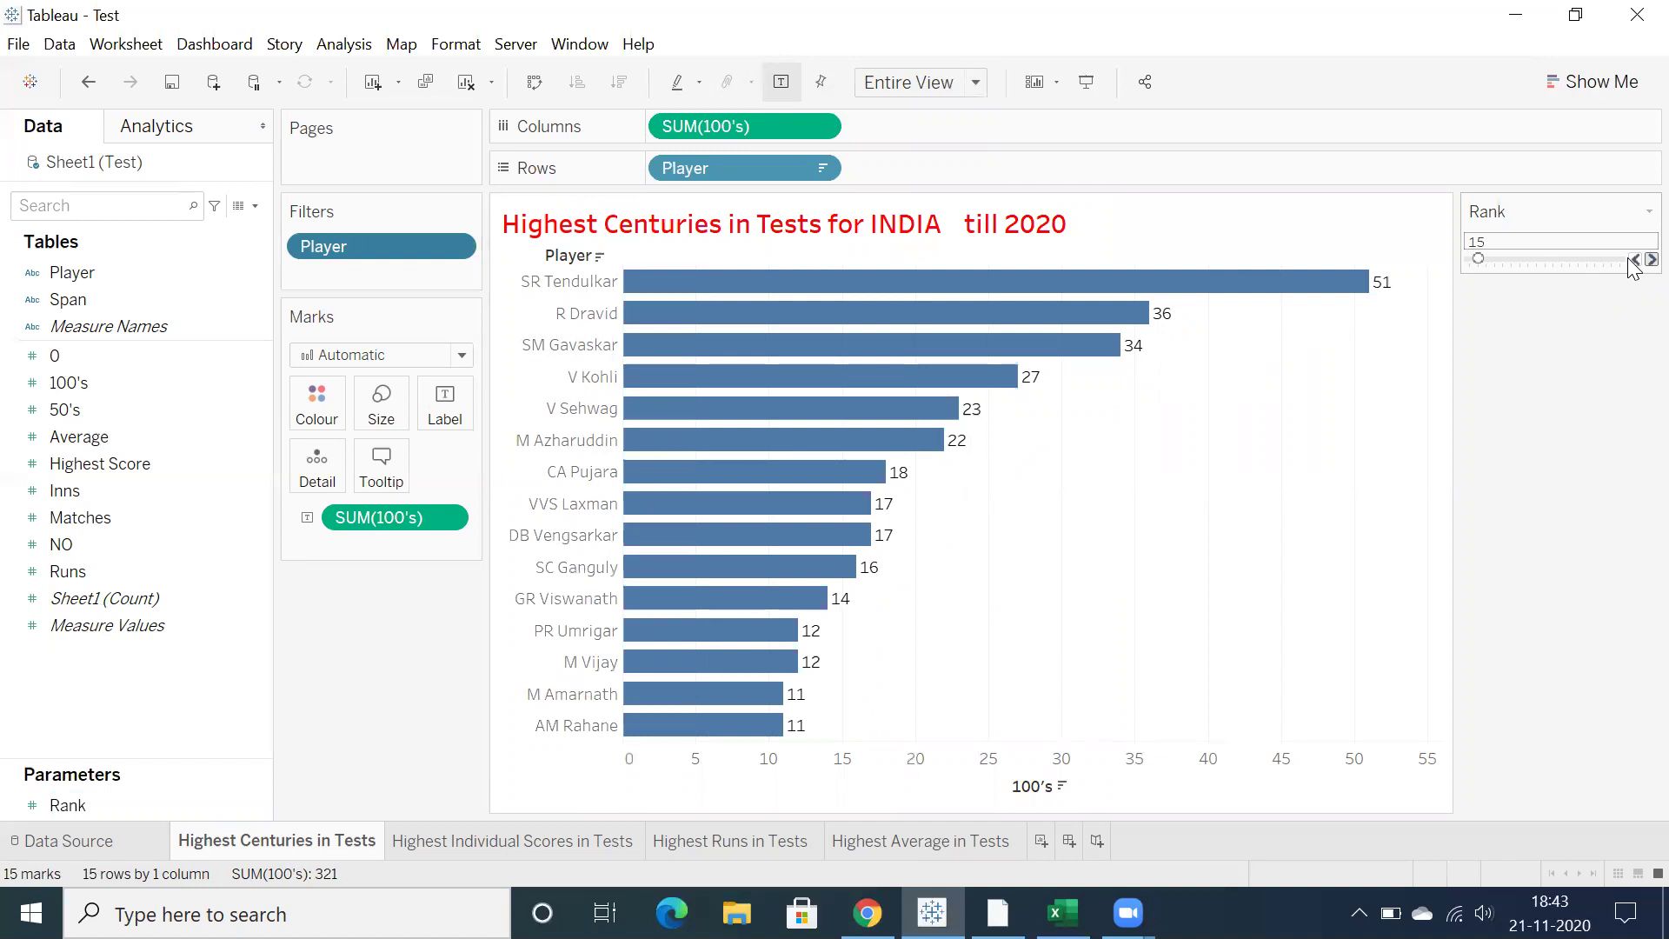
pyautogui.click(1630, 261)
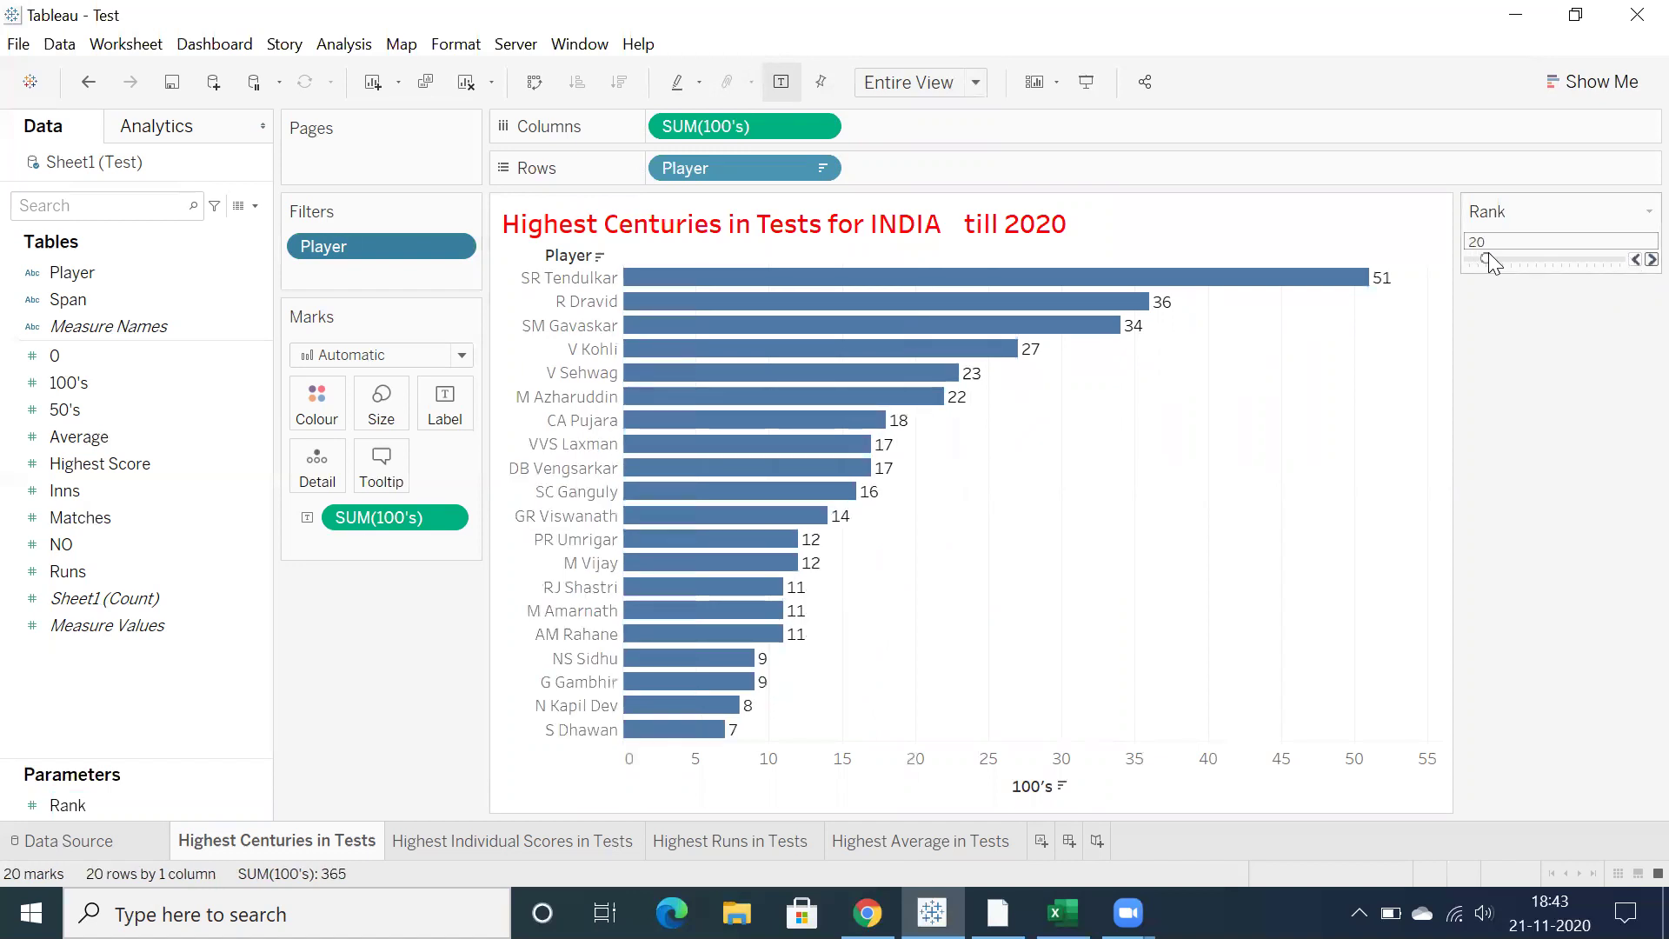
pyautogui.click(1631, 261)
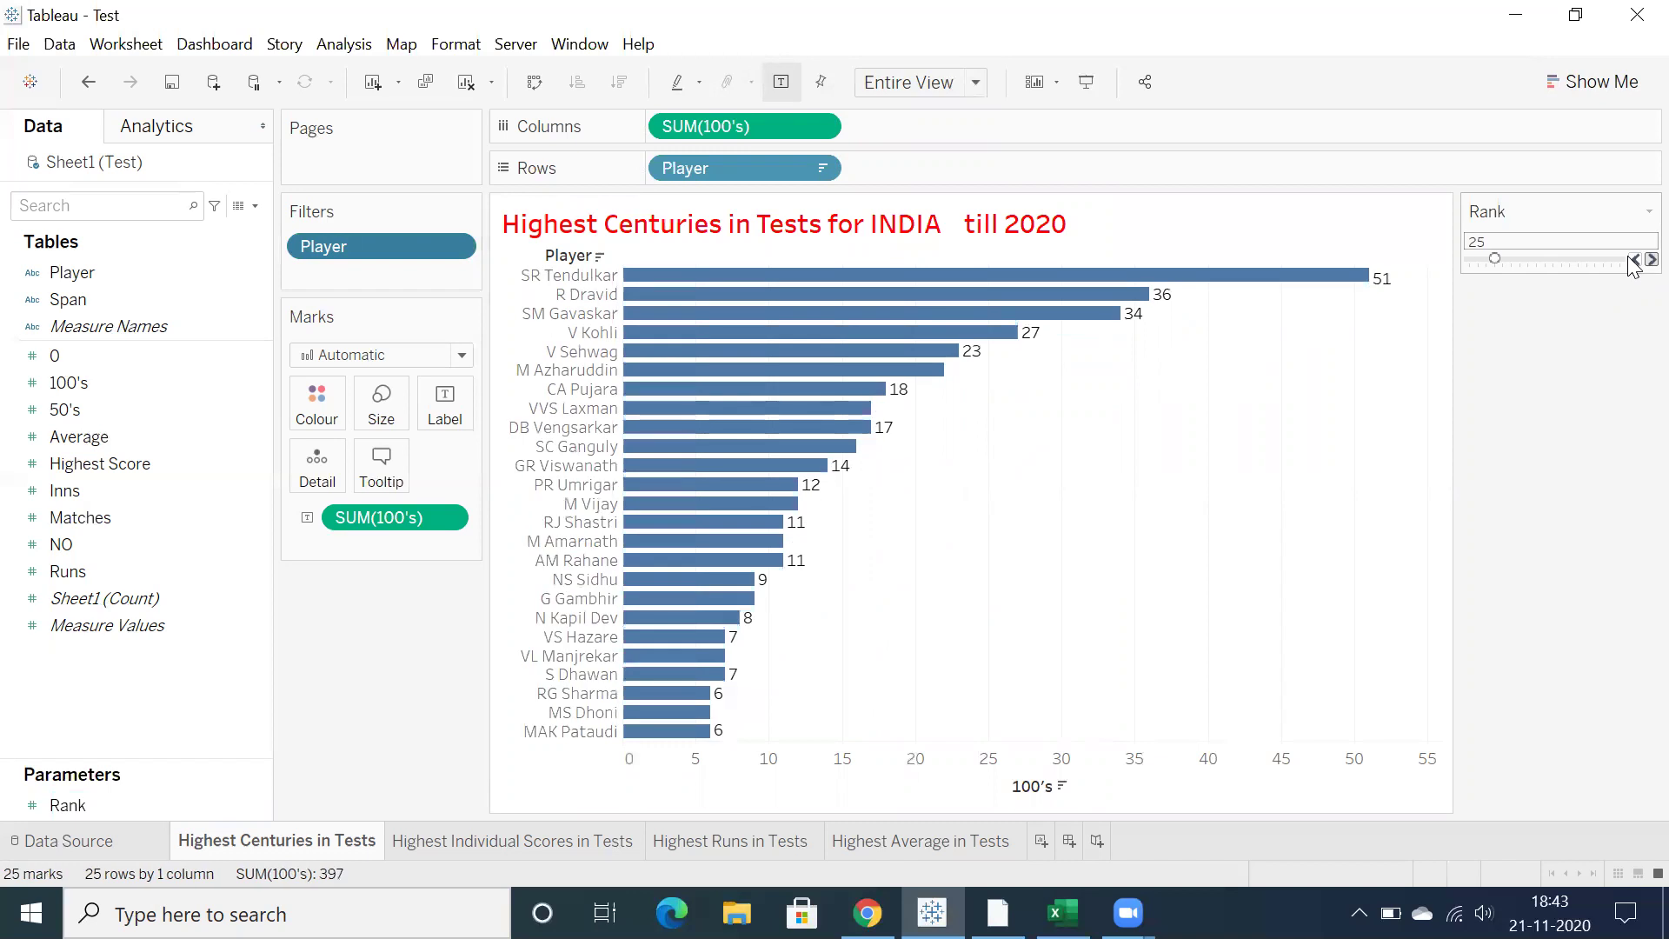
pyautogui.click(1631, 261)
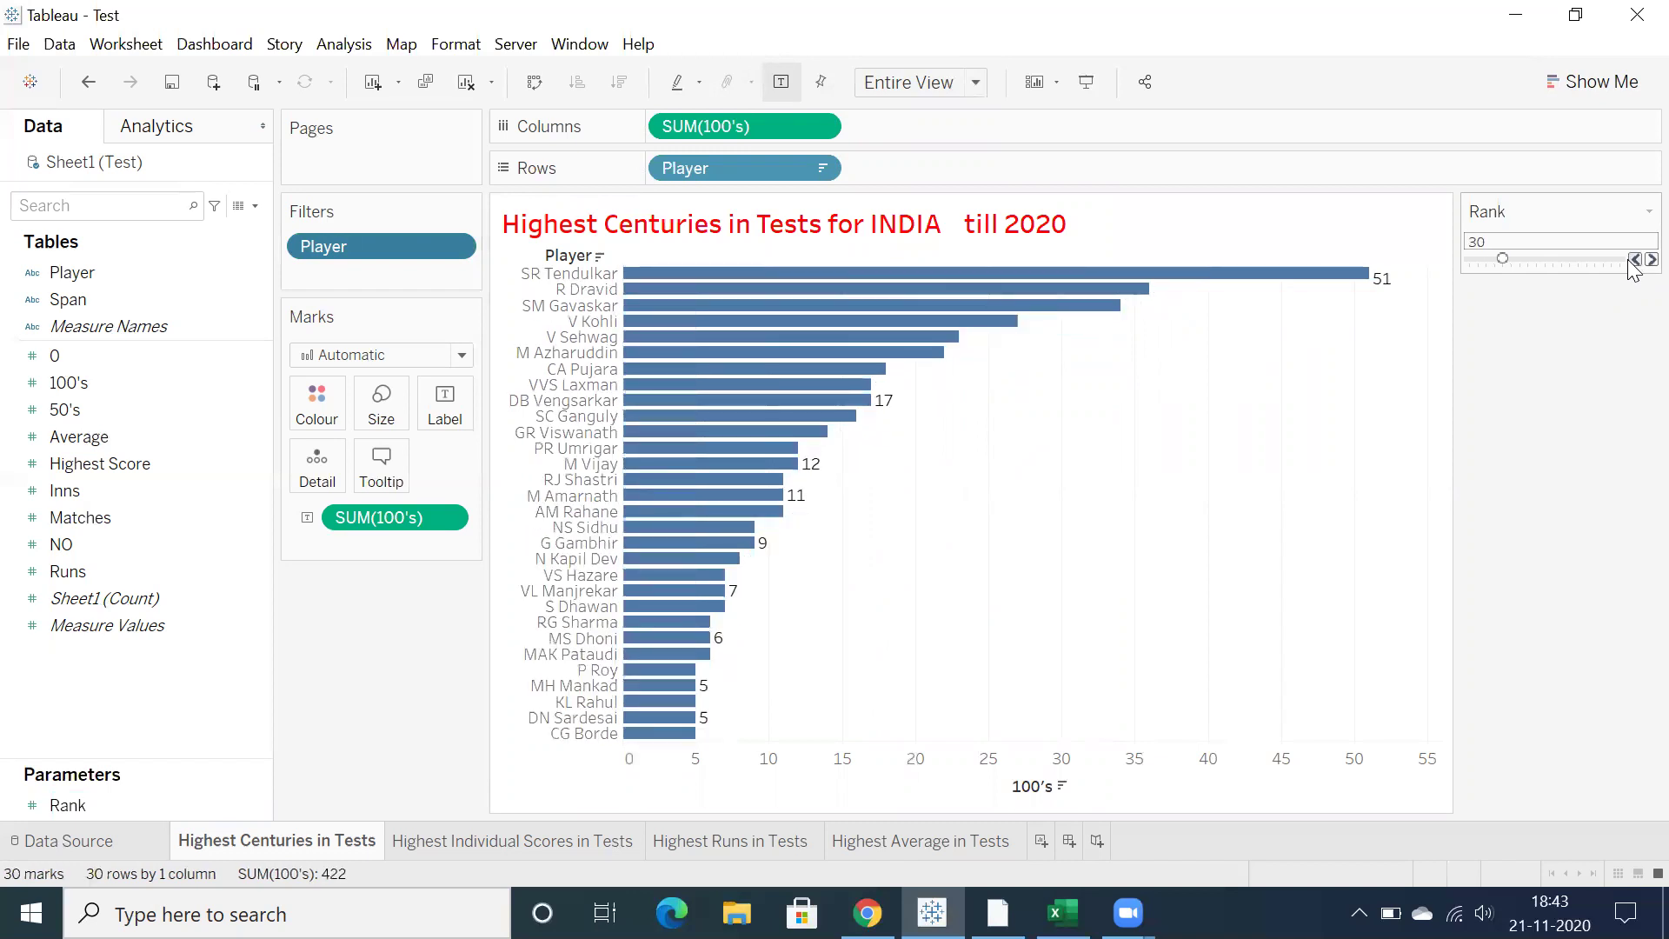
pyautogui.click(1634, 260)
pyautogui.click(1634, 260)
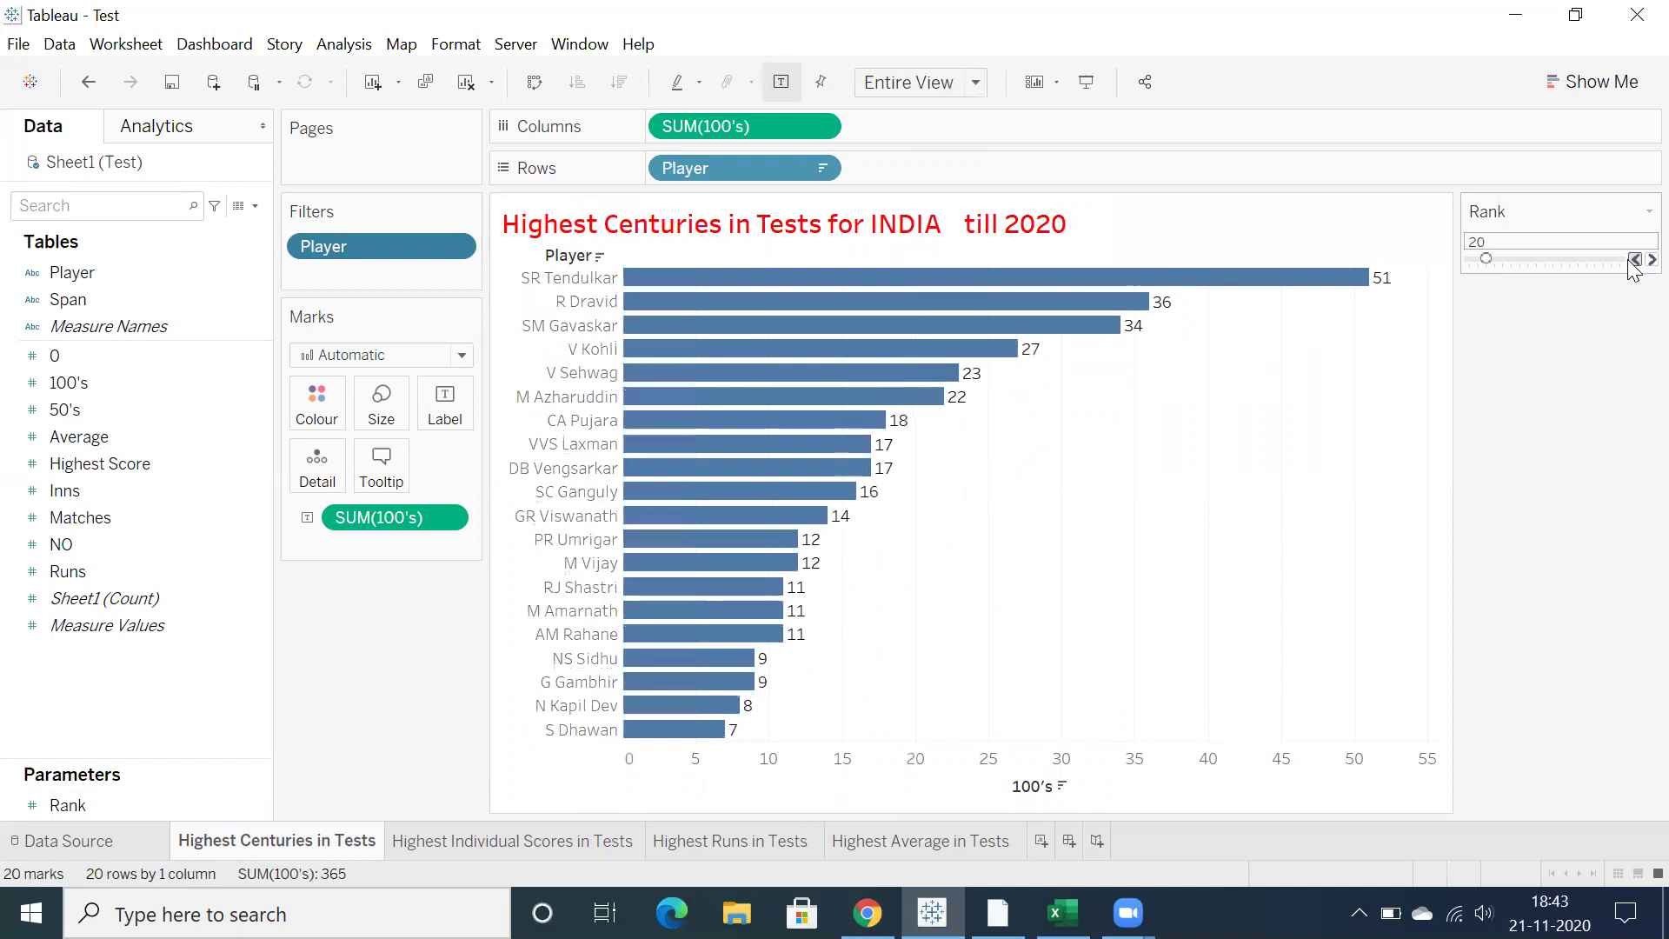
pyautogui.click(1634, 260)
pyautogui.click(1634, 260)
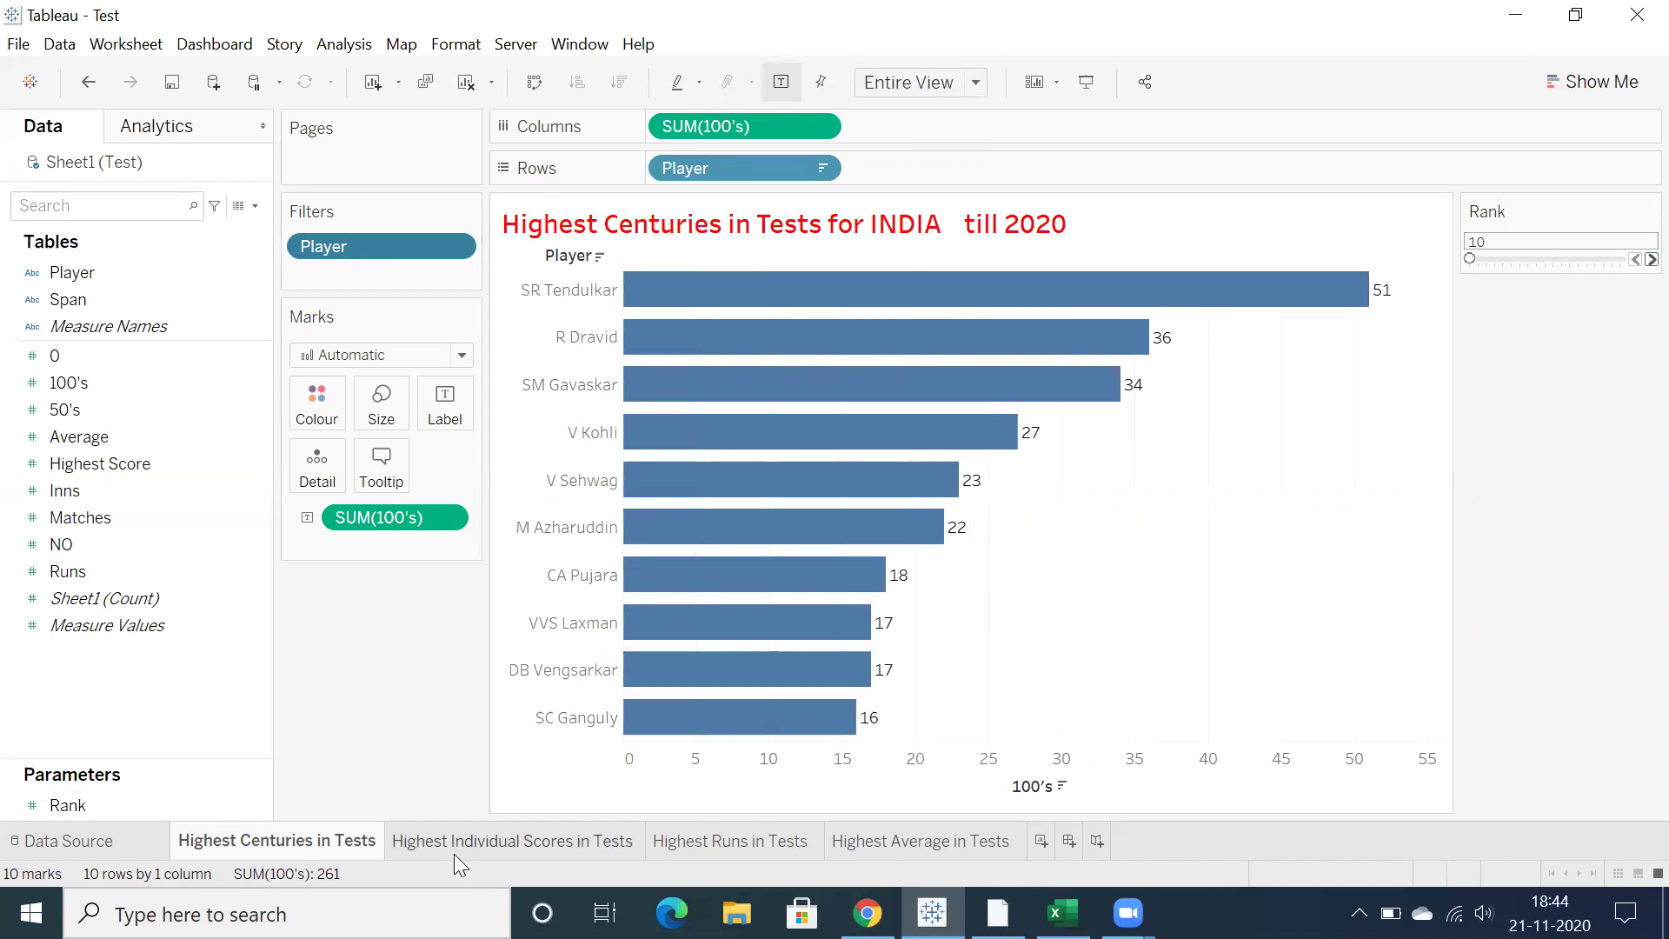
# Open the Highest Individual Scores in Tests sheet and add the Player field to its rows
pyautogui.moveTo(458, 848)
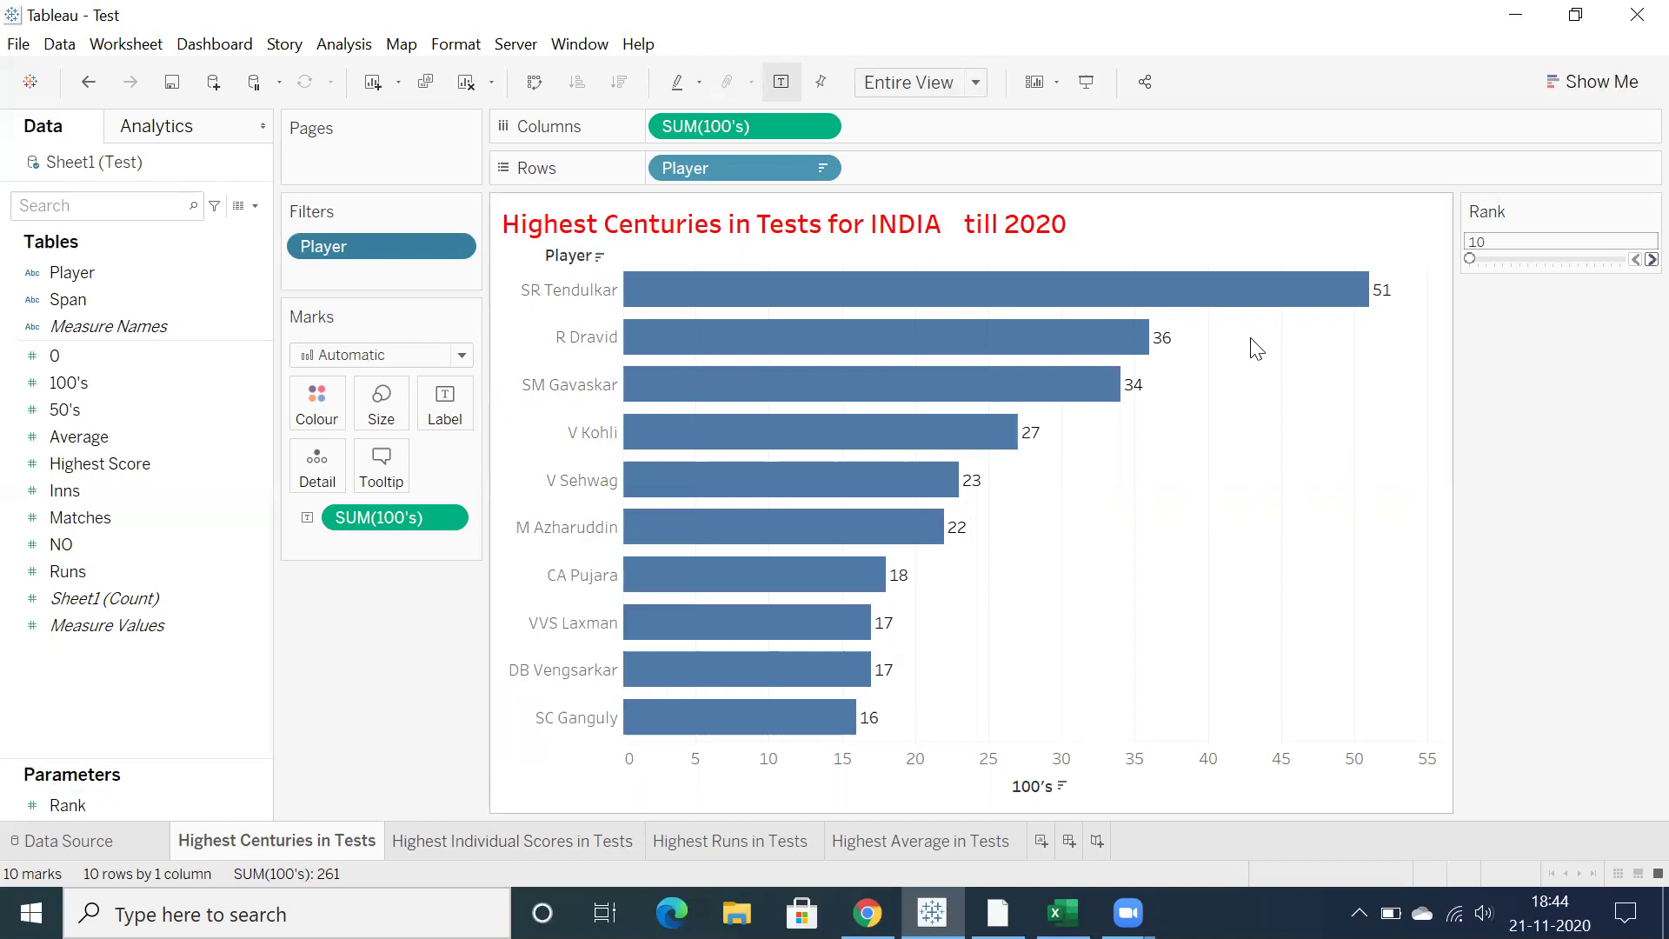
pyautogui.moveTo(1166, 300)
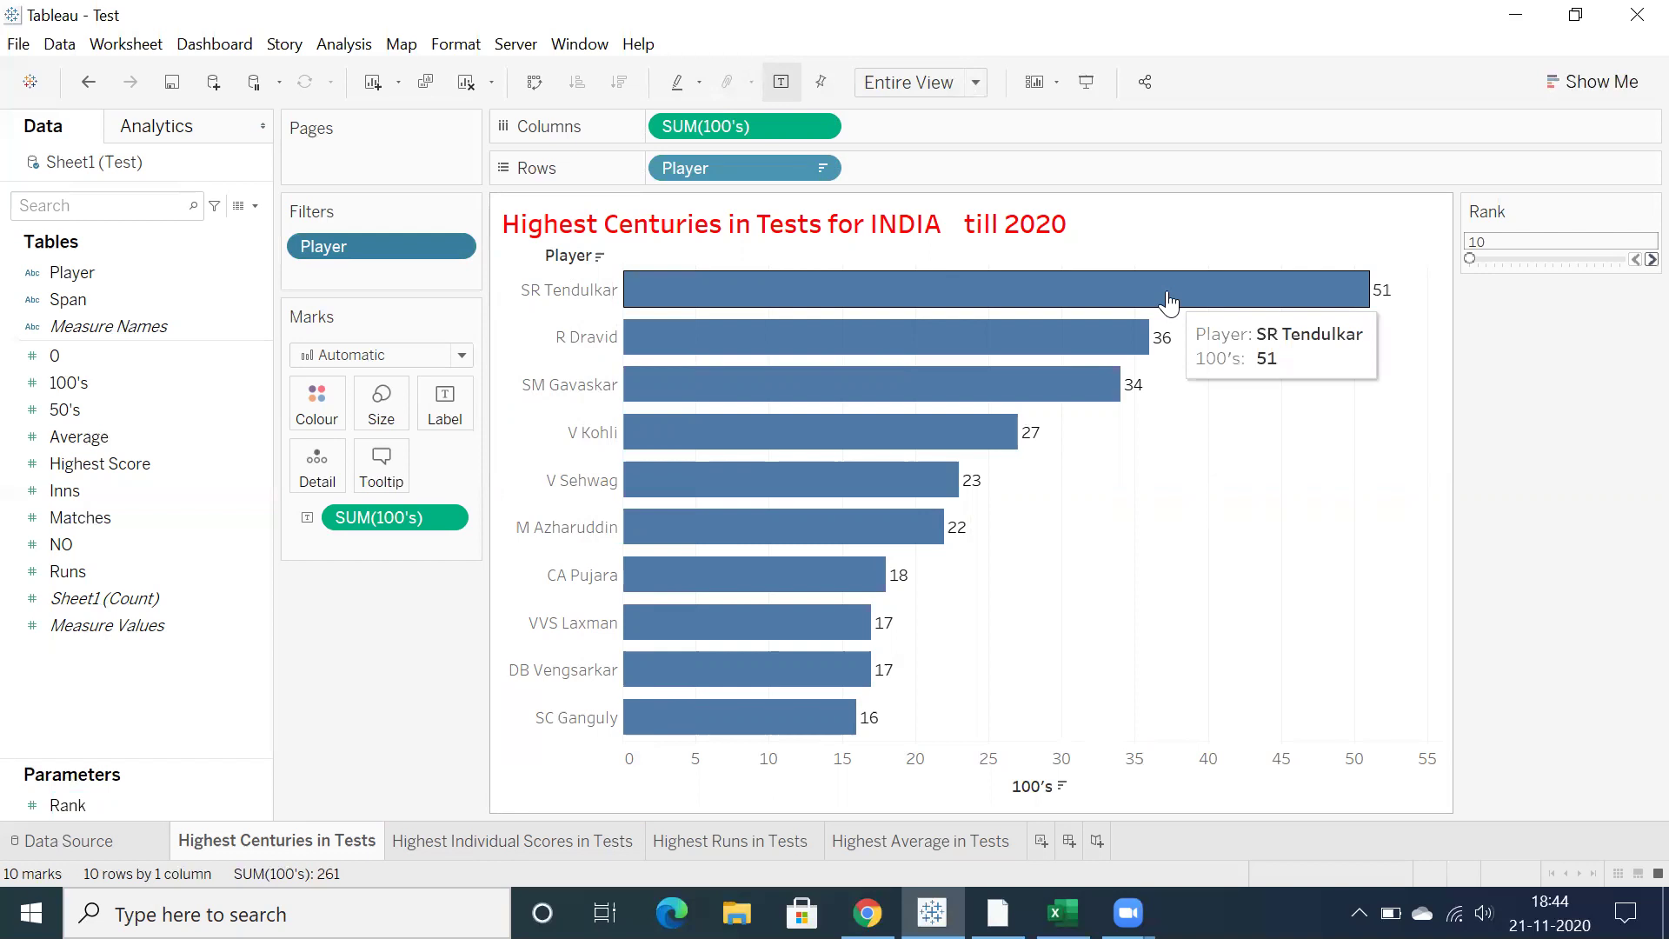
pyautogui.click(457, 841)
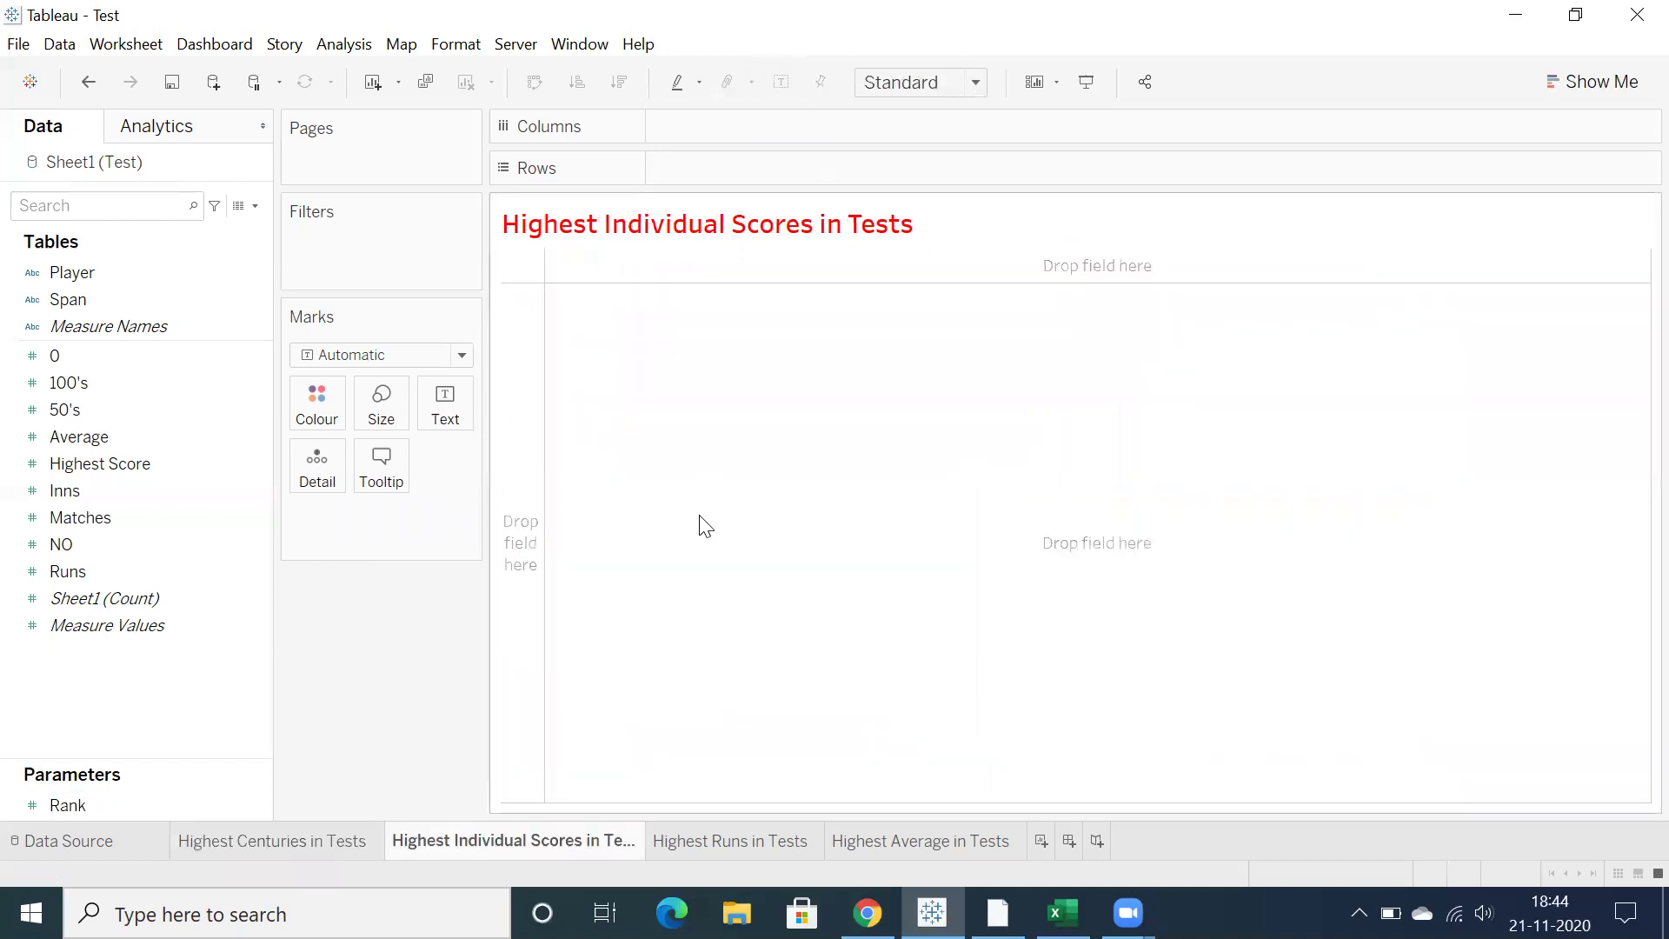
pyautogui.click(146, 273)
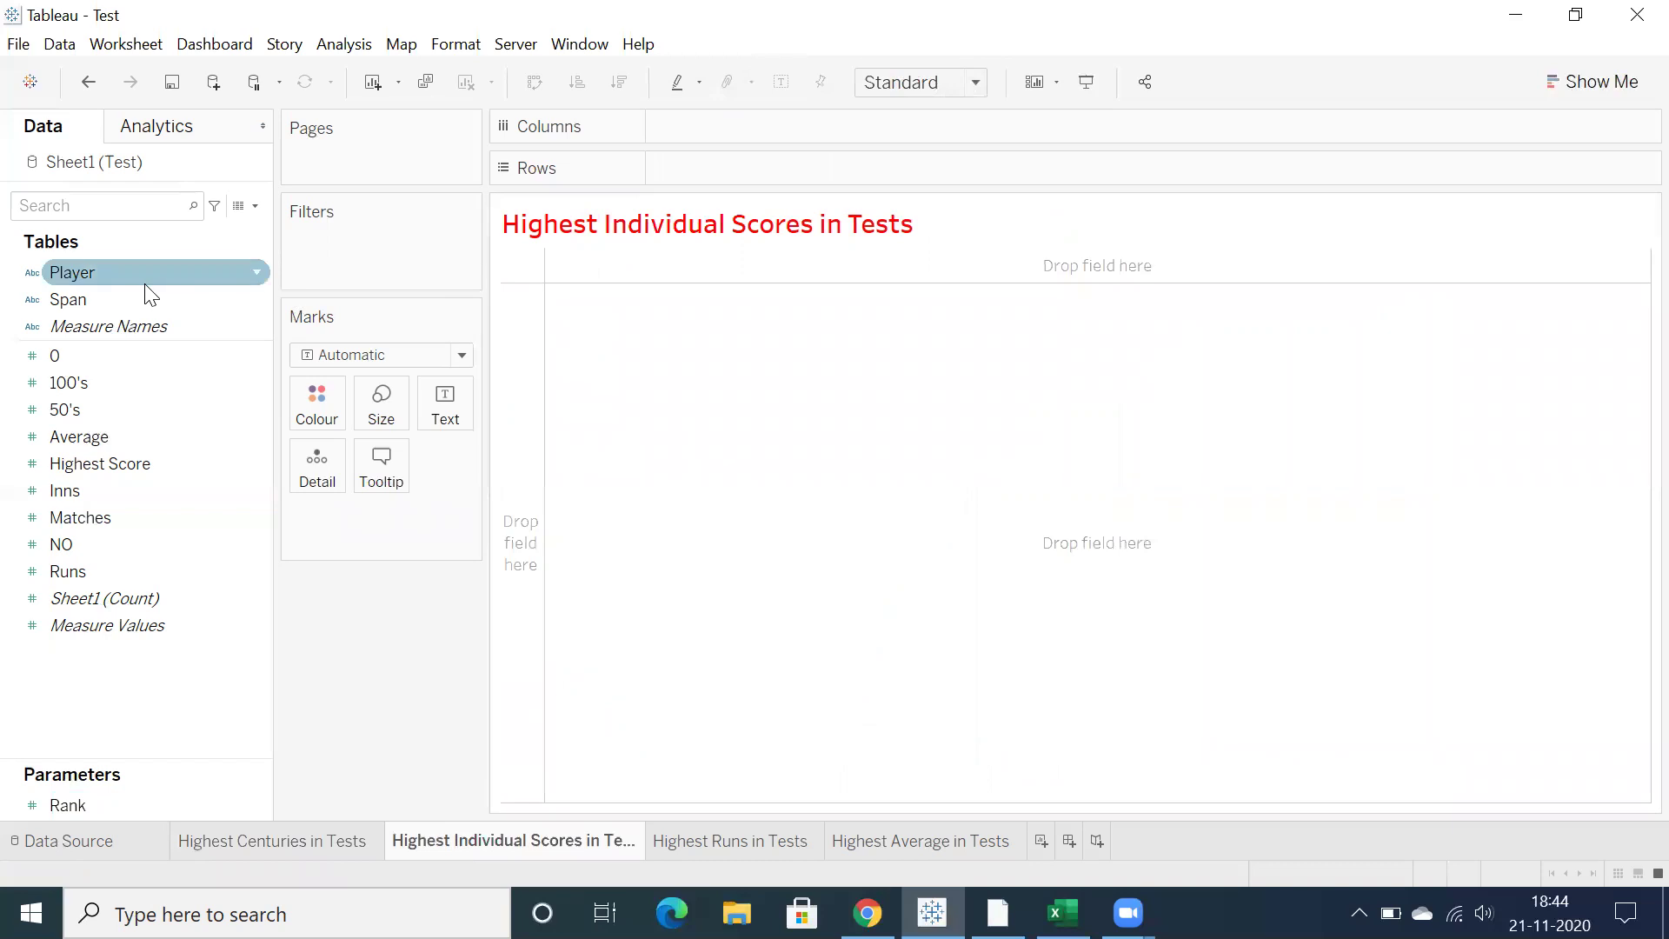
pyautogui.doubleClick(146, 283)
# Add Highest Score to the Player view and display it as a horizontal bar chart
pyautogui.click(134, 379)
pyautogui.click(127, 409)
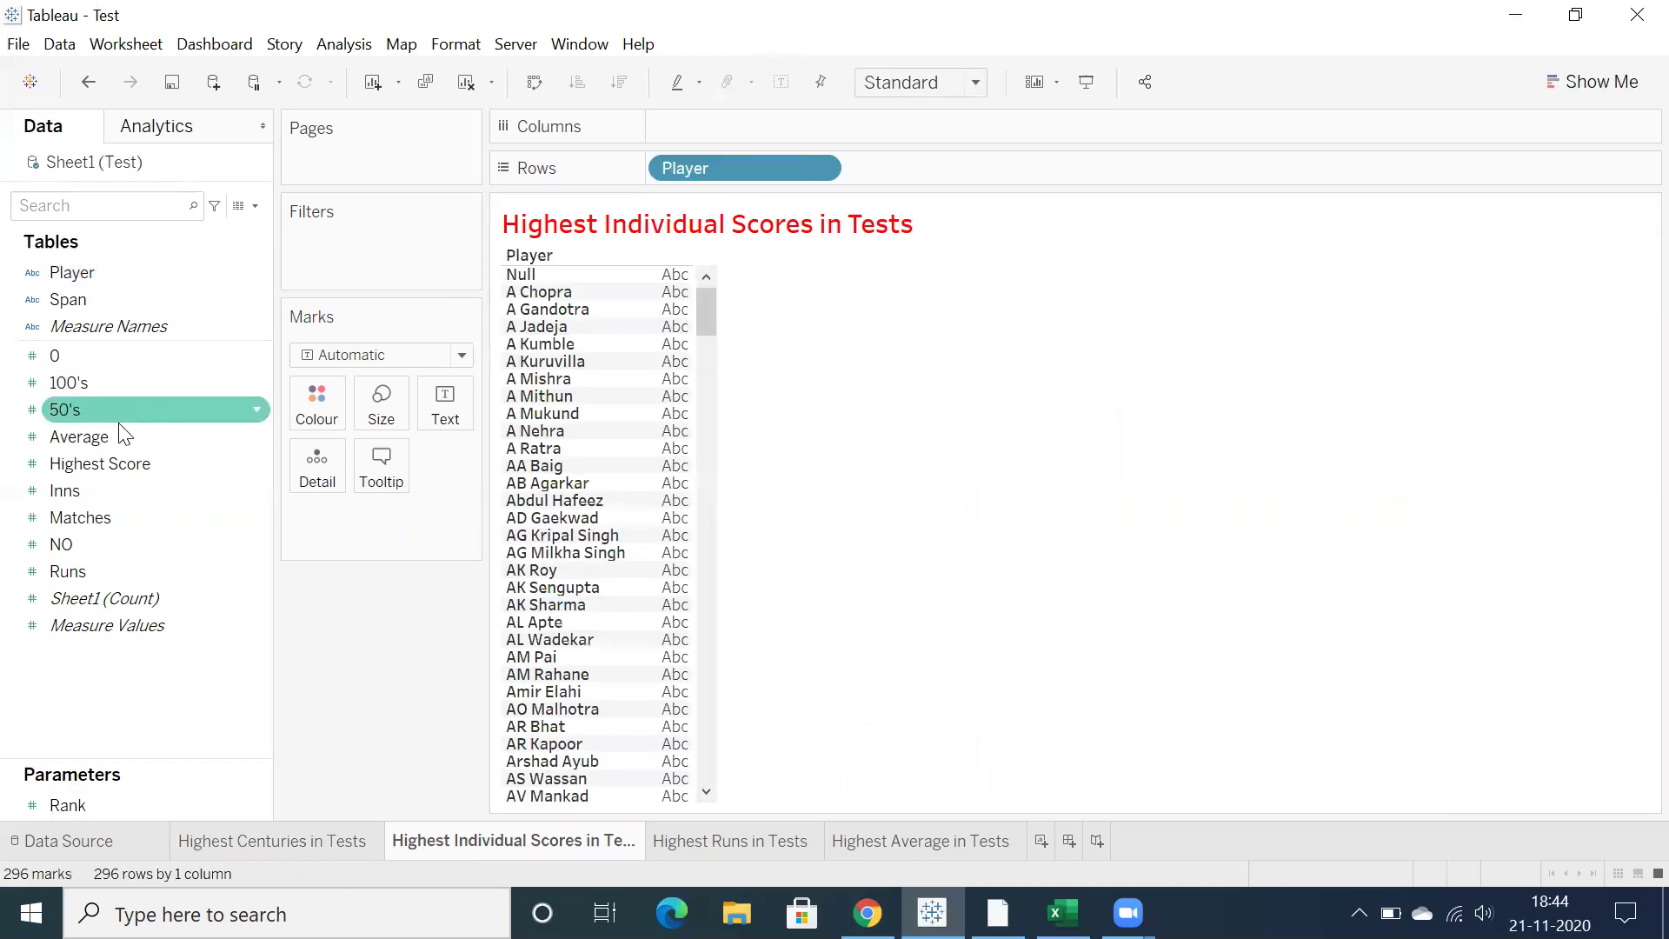
pyautogui.click(90, 464)
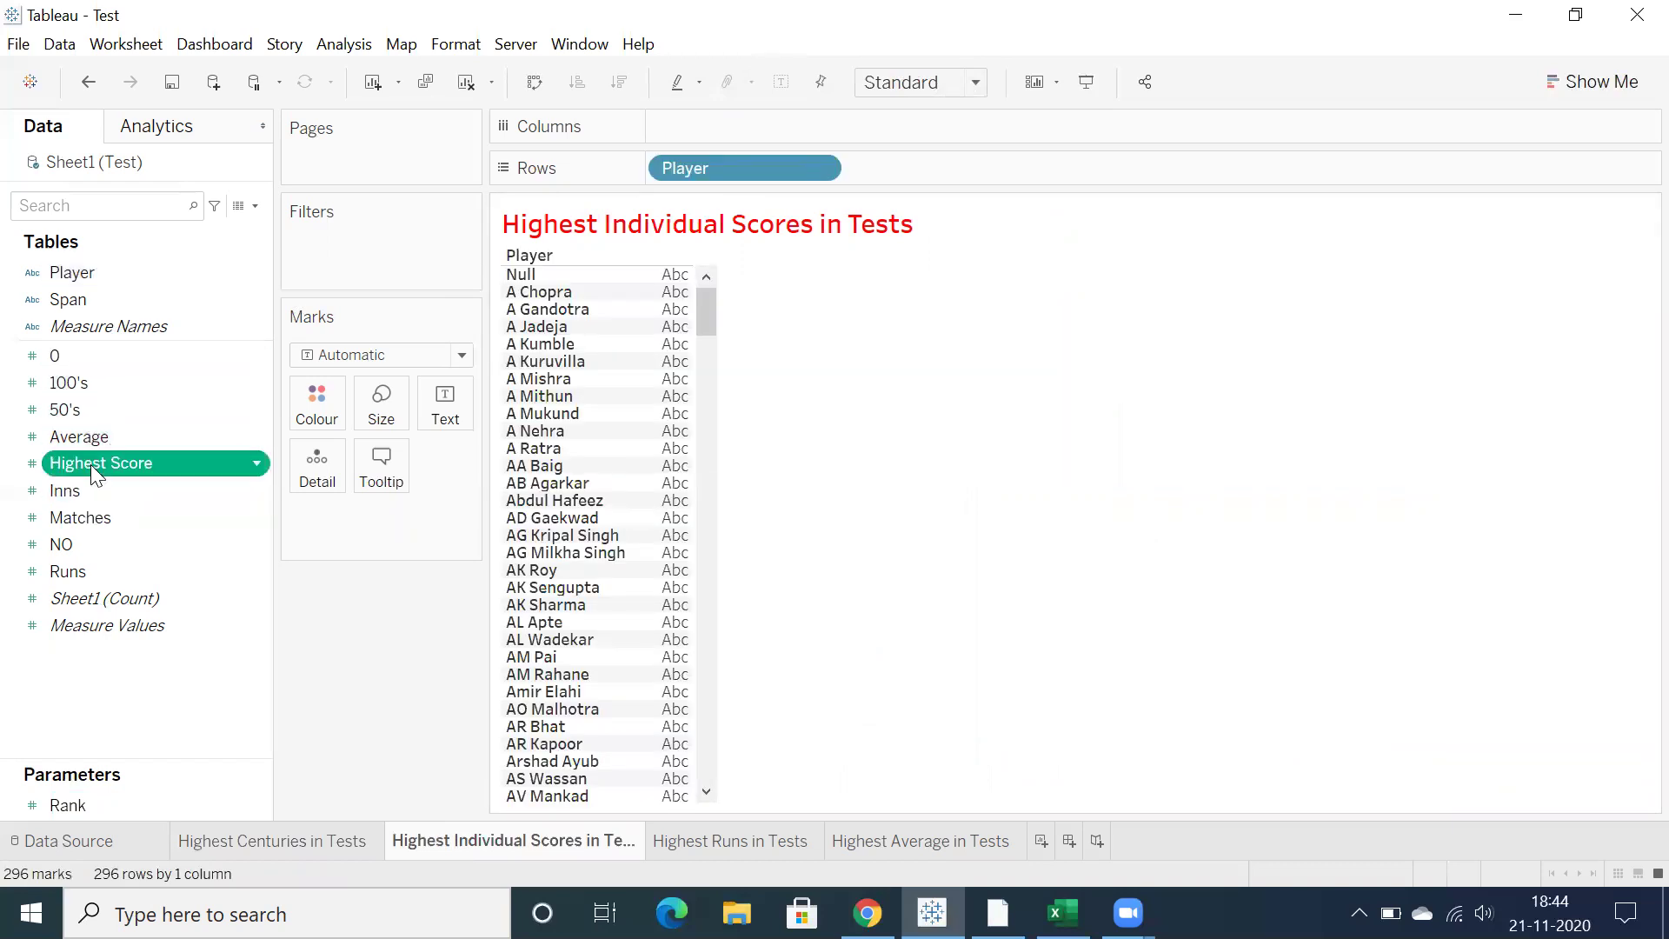
pyautogui.doubleClick(90, 464)
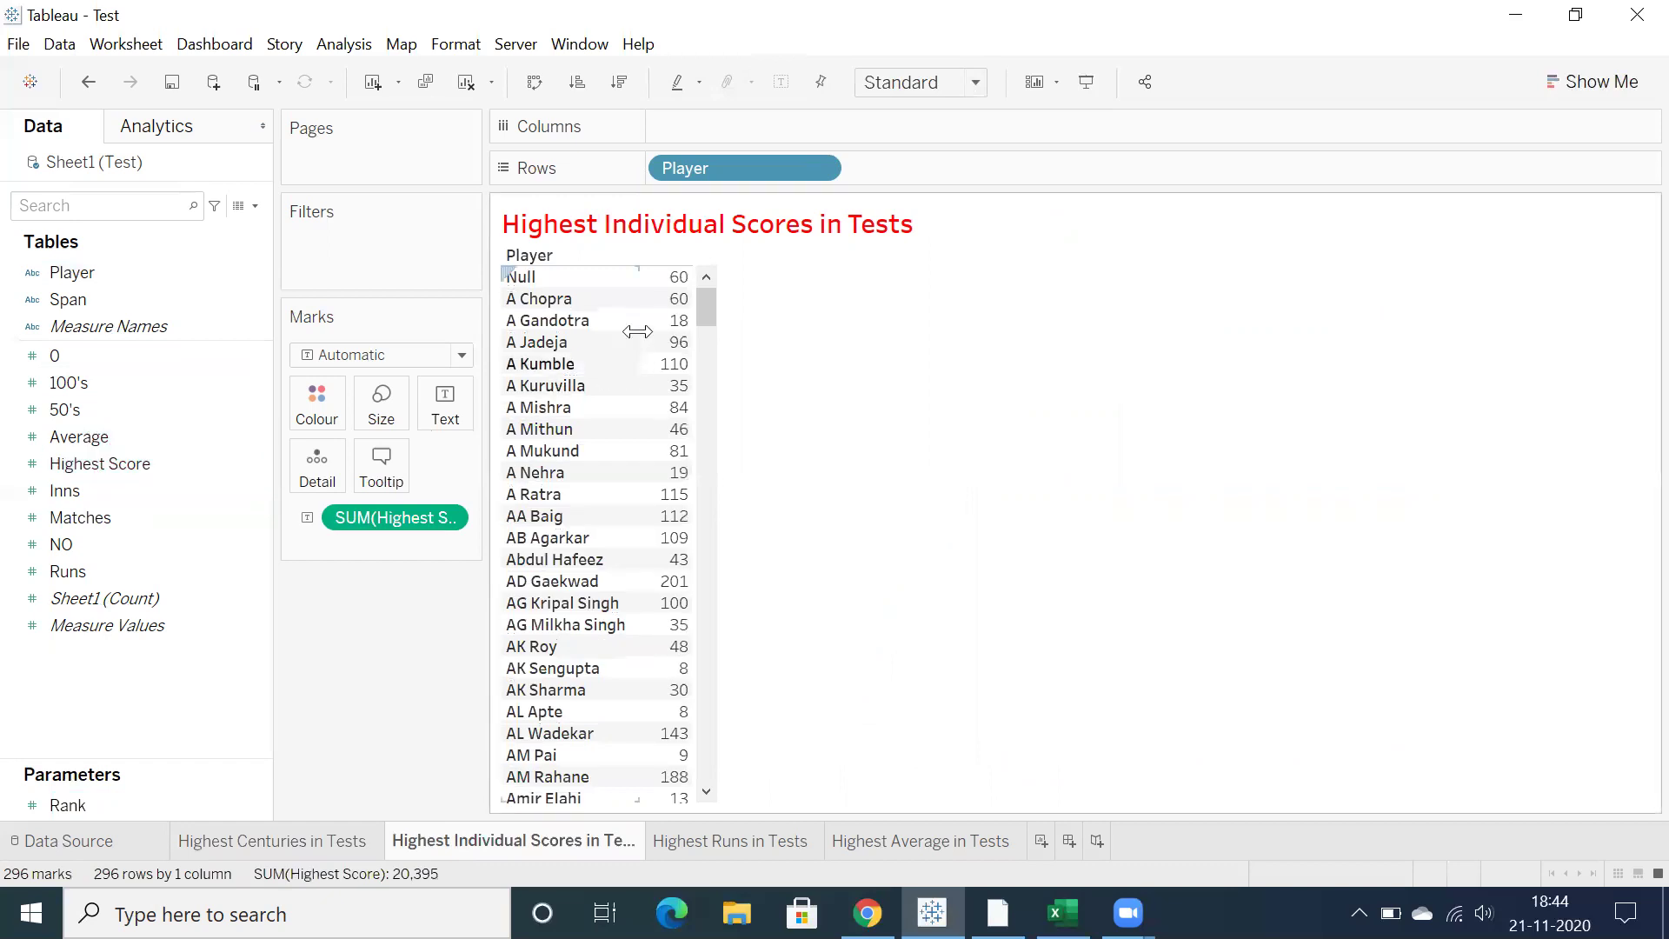
pyautogui.click(610, 89)
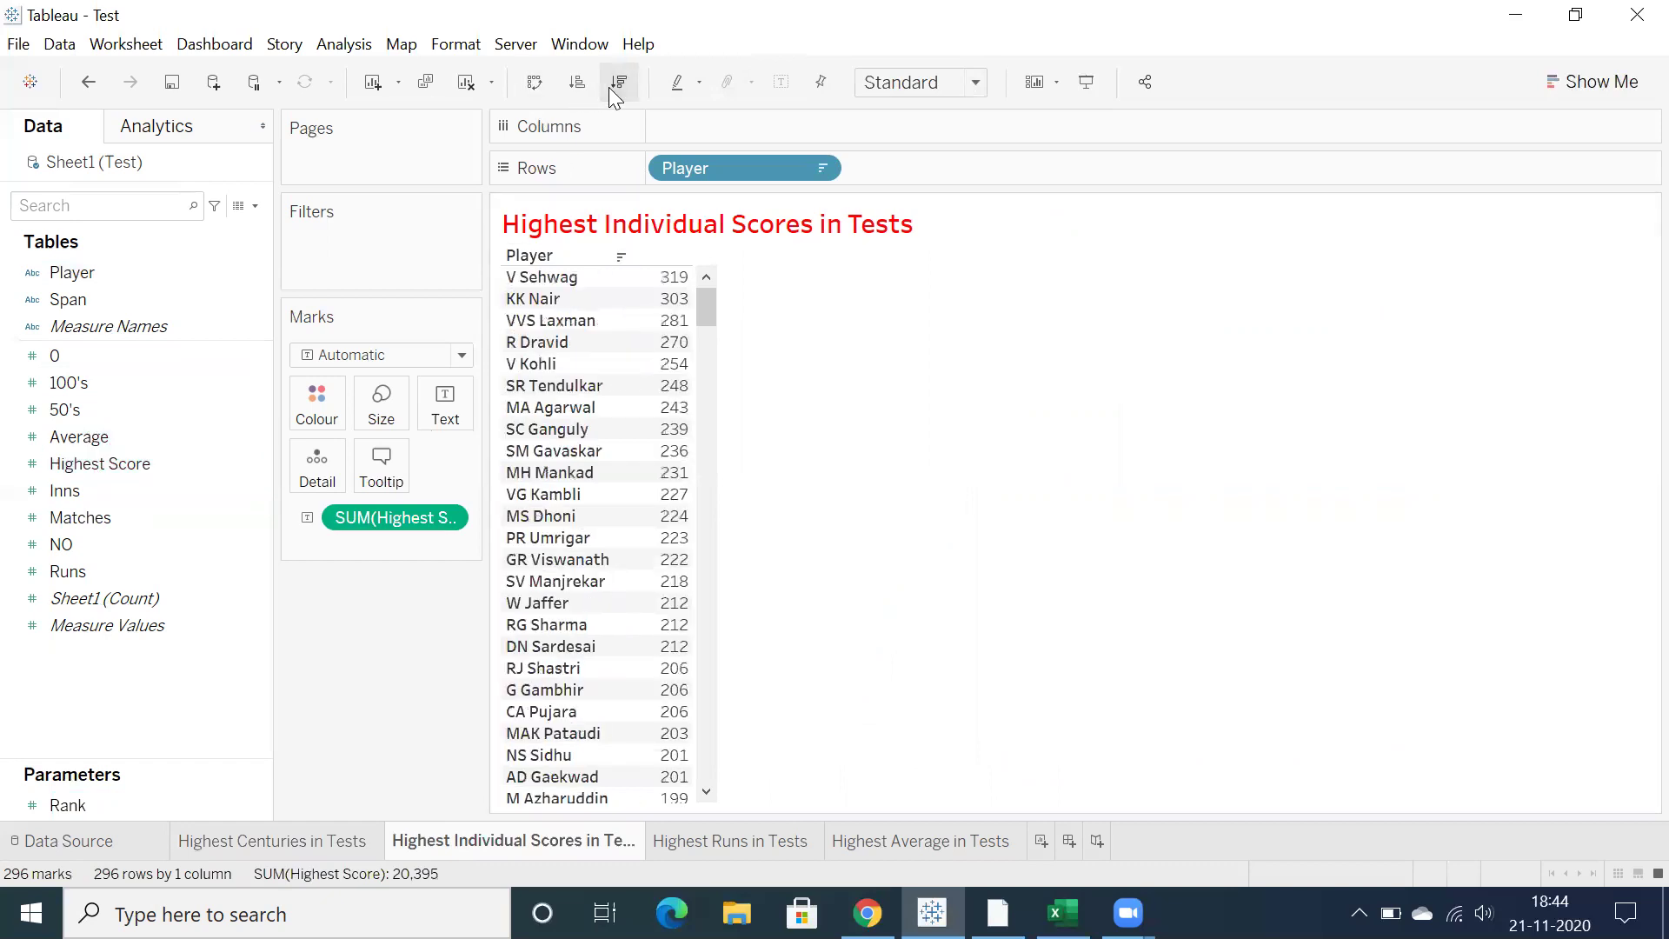
pyautogui.click(1557, 84)
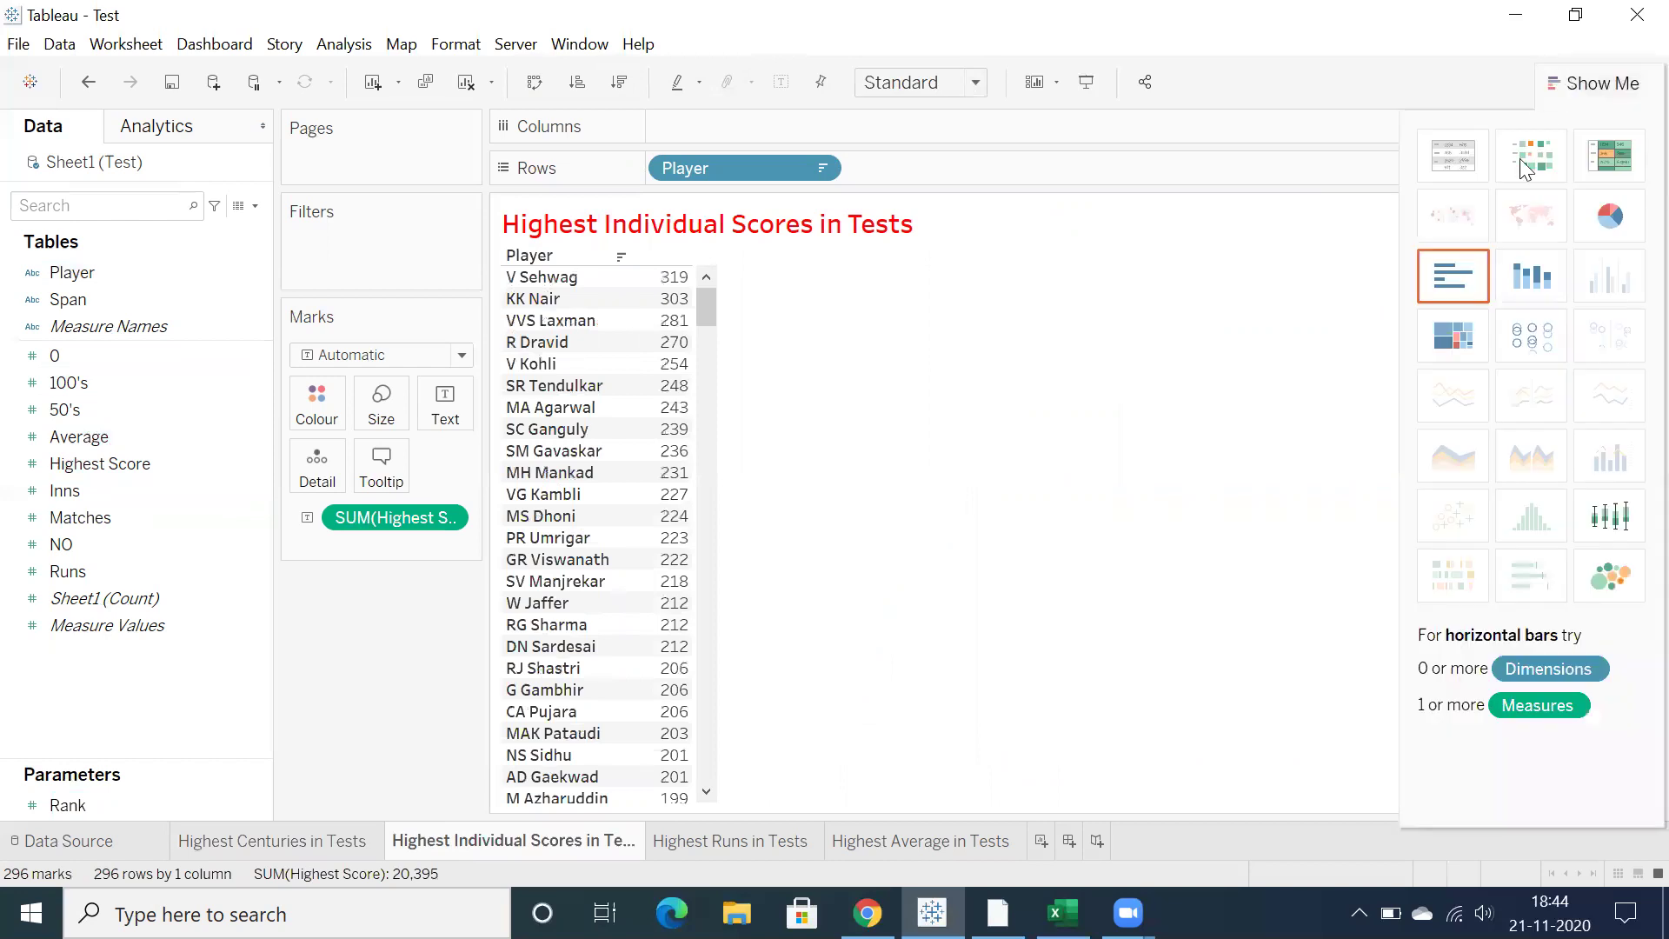
pyautogui.click(1447, 276)
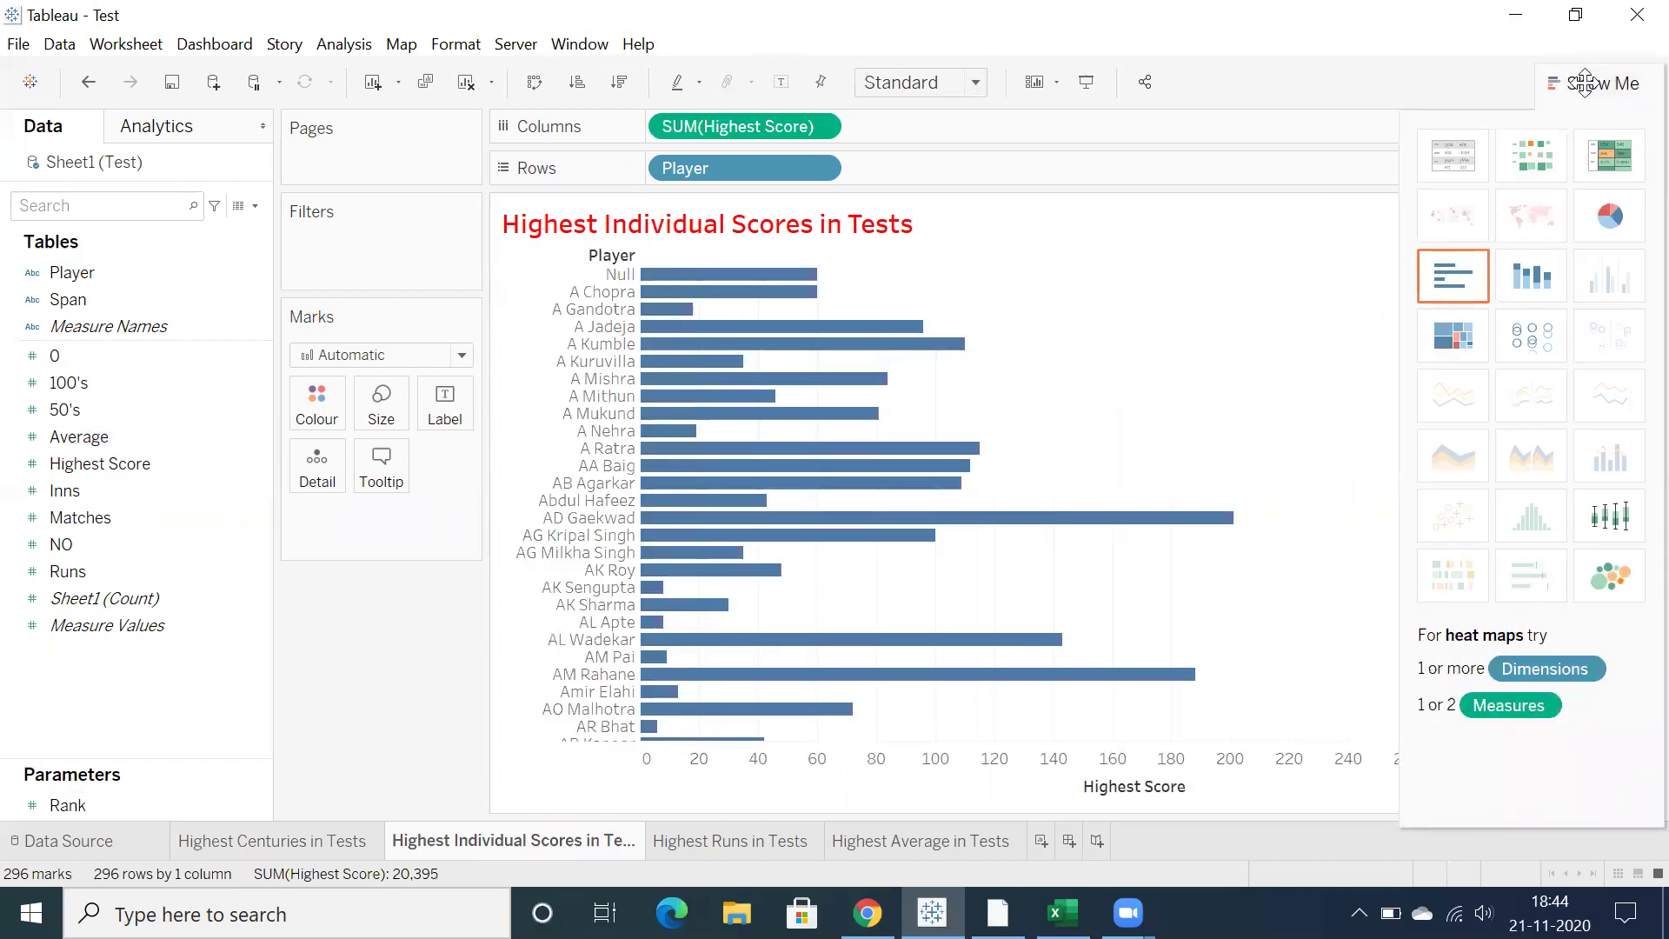
pyautogui.click(1583, 83)
# Sort the players in descending order of highest score and label the bars with Highest Score
pyautogui.click(619, 81)
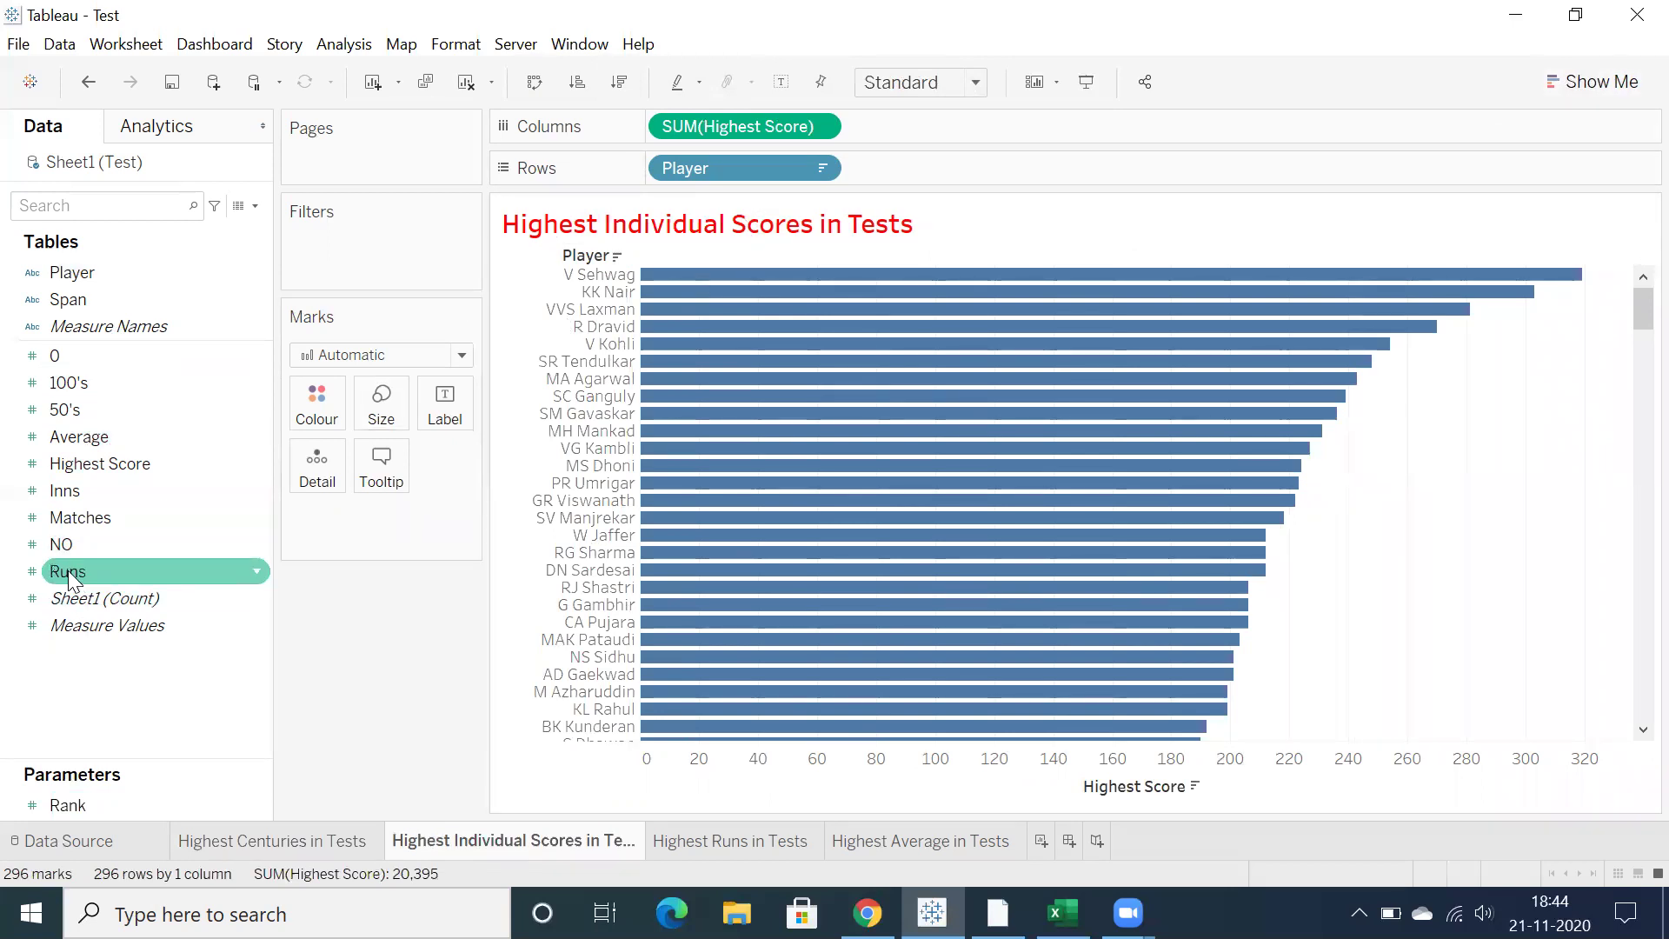
pyautogui.moveTo(87, 464); pyautogui.dragTo(441, 410)
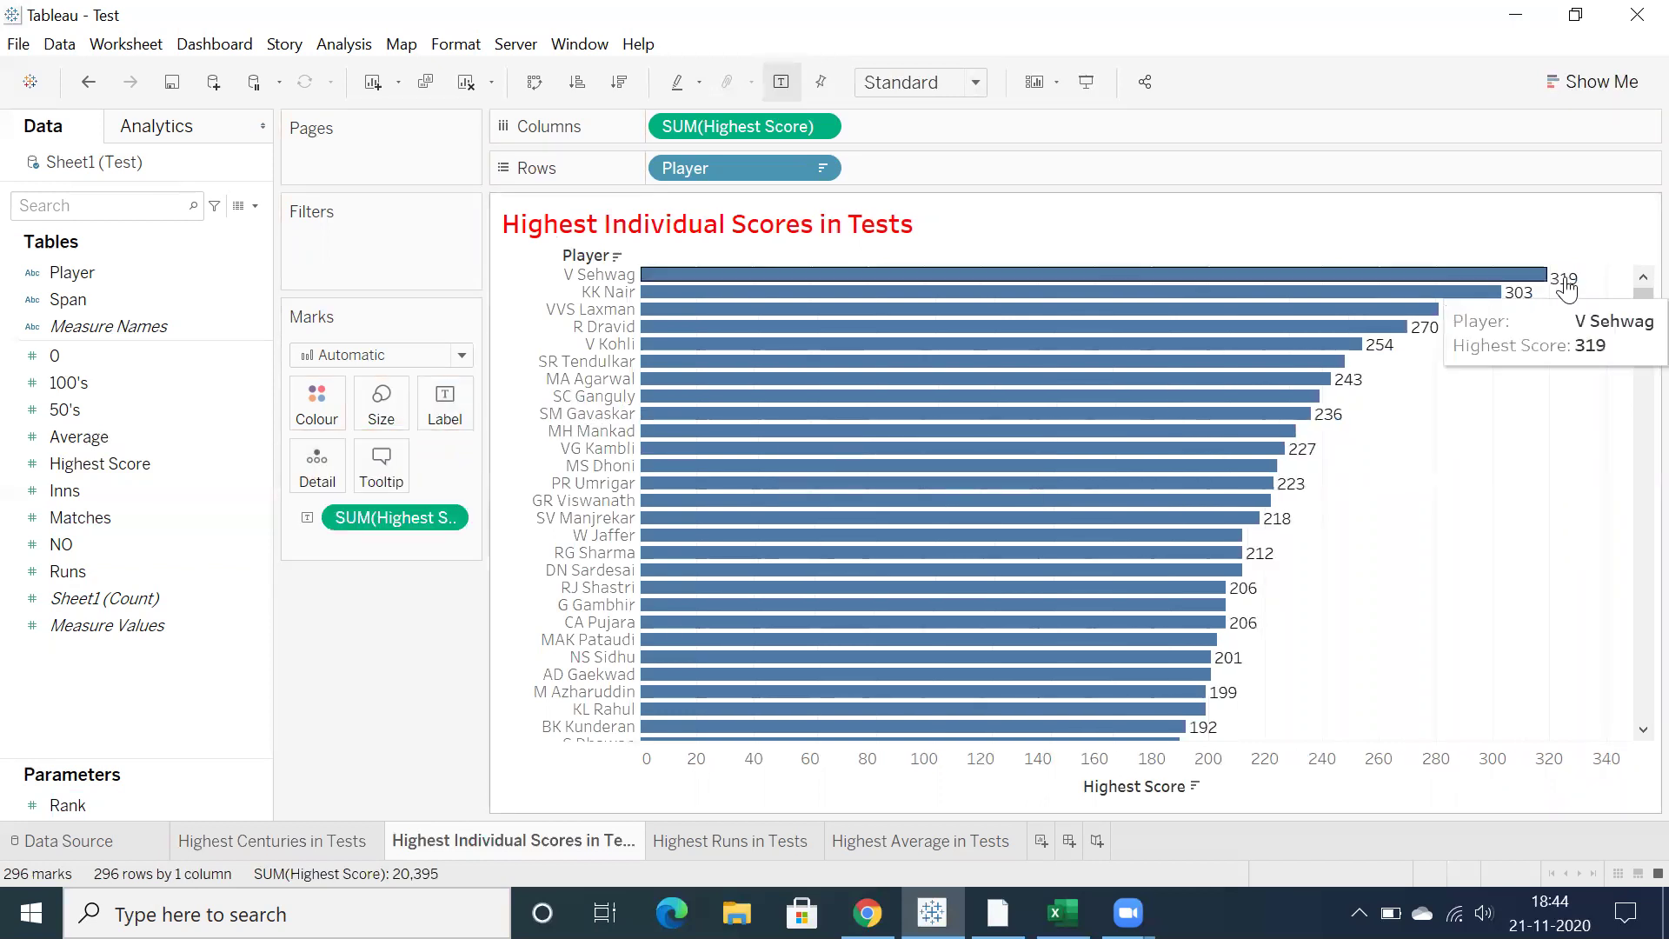
pyautogui.moveTo(935, 429)
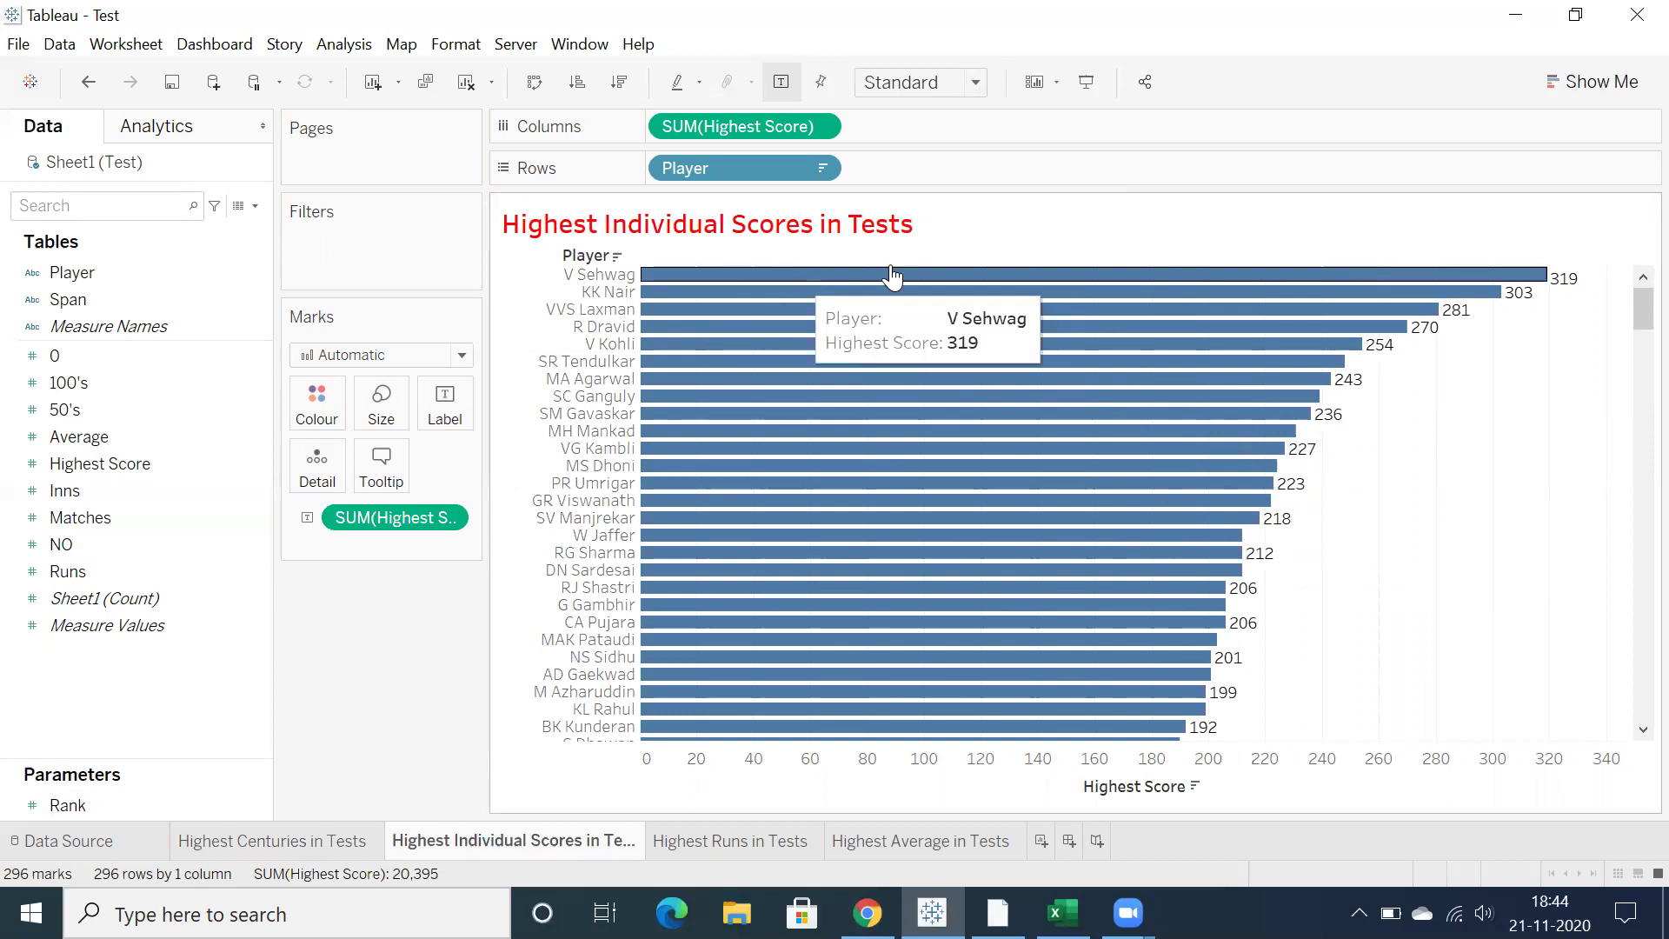
# Show a filter for Highest Score on the sheet and set its minimum to 100
pyautogui.click(446, 519)
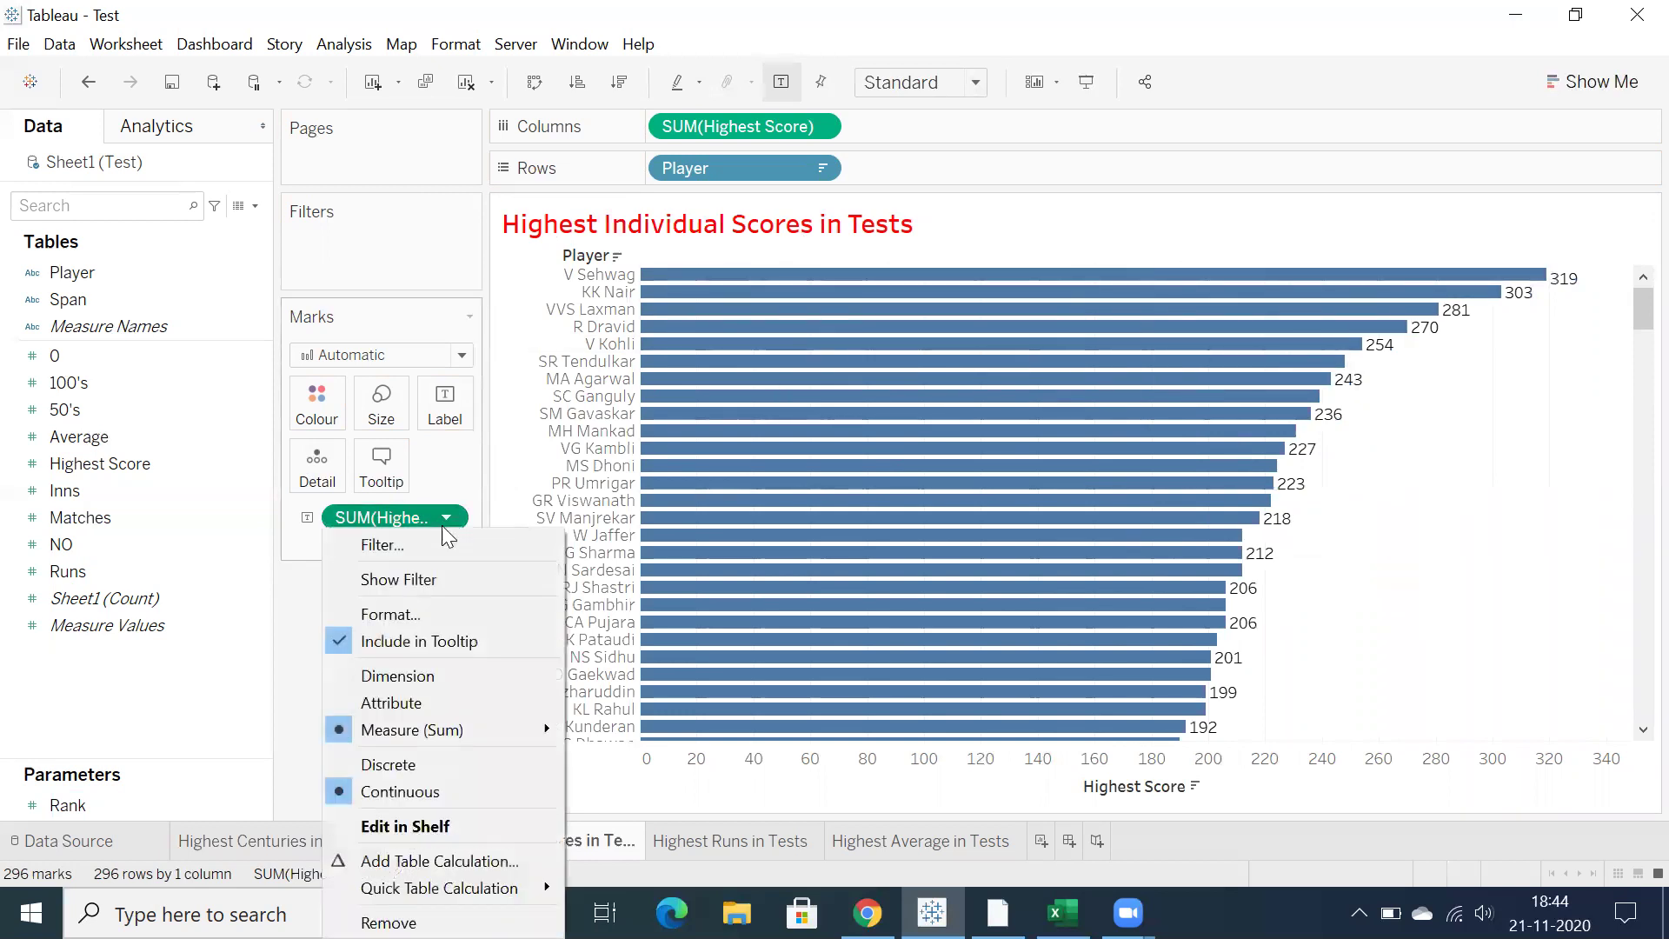
pyautogui.click(415, 577)
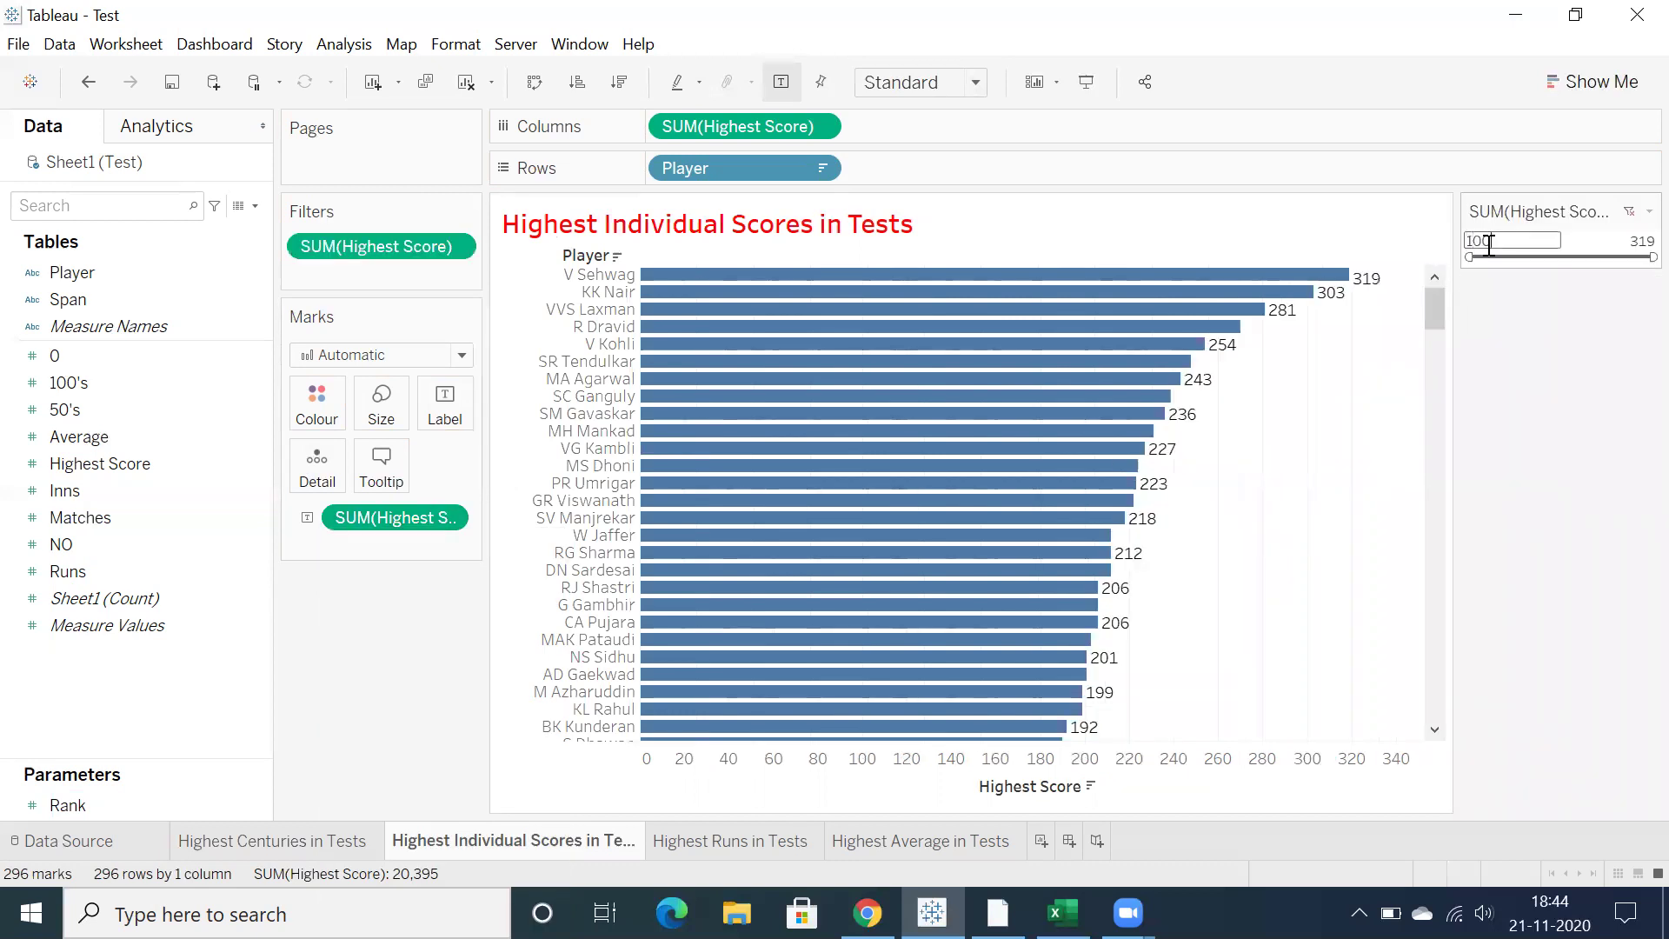
pyautogui.click(1489, 246)
pyautogui.write('100')
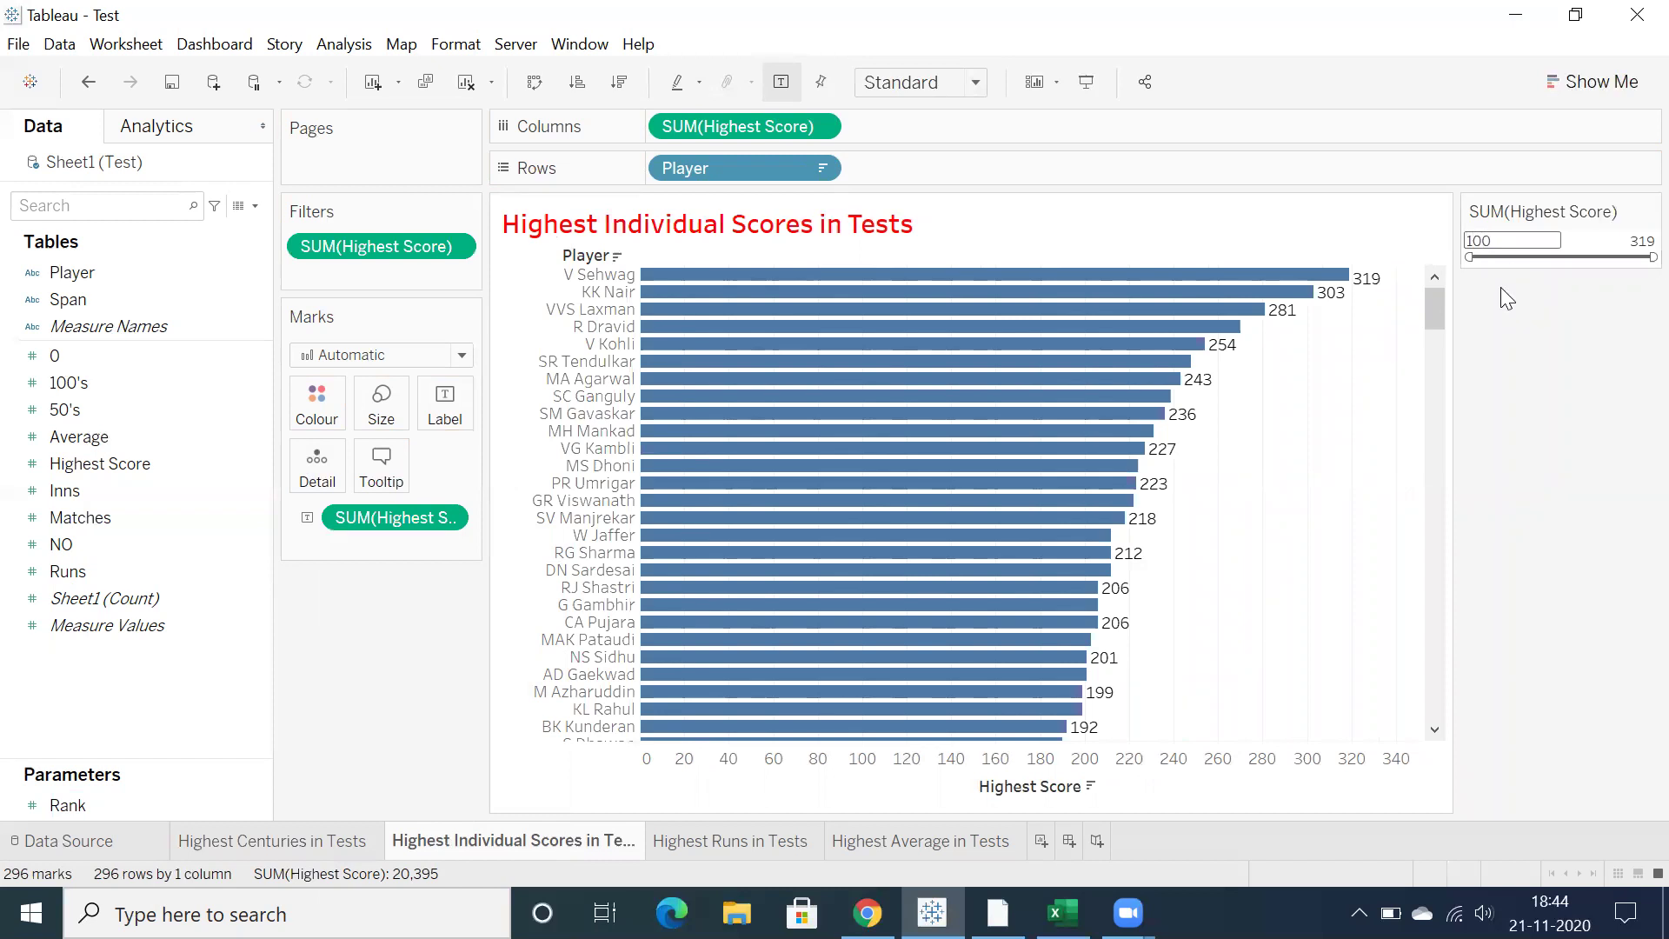
pyautogui.press('Return')
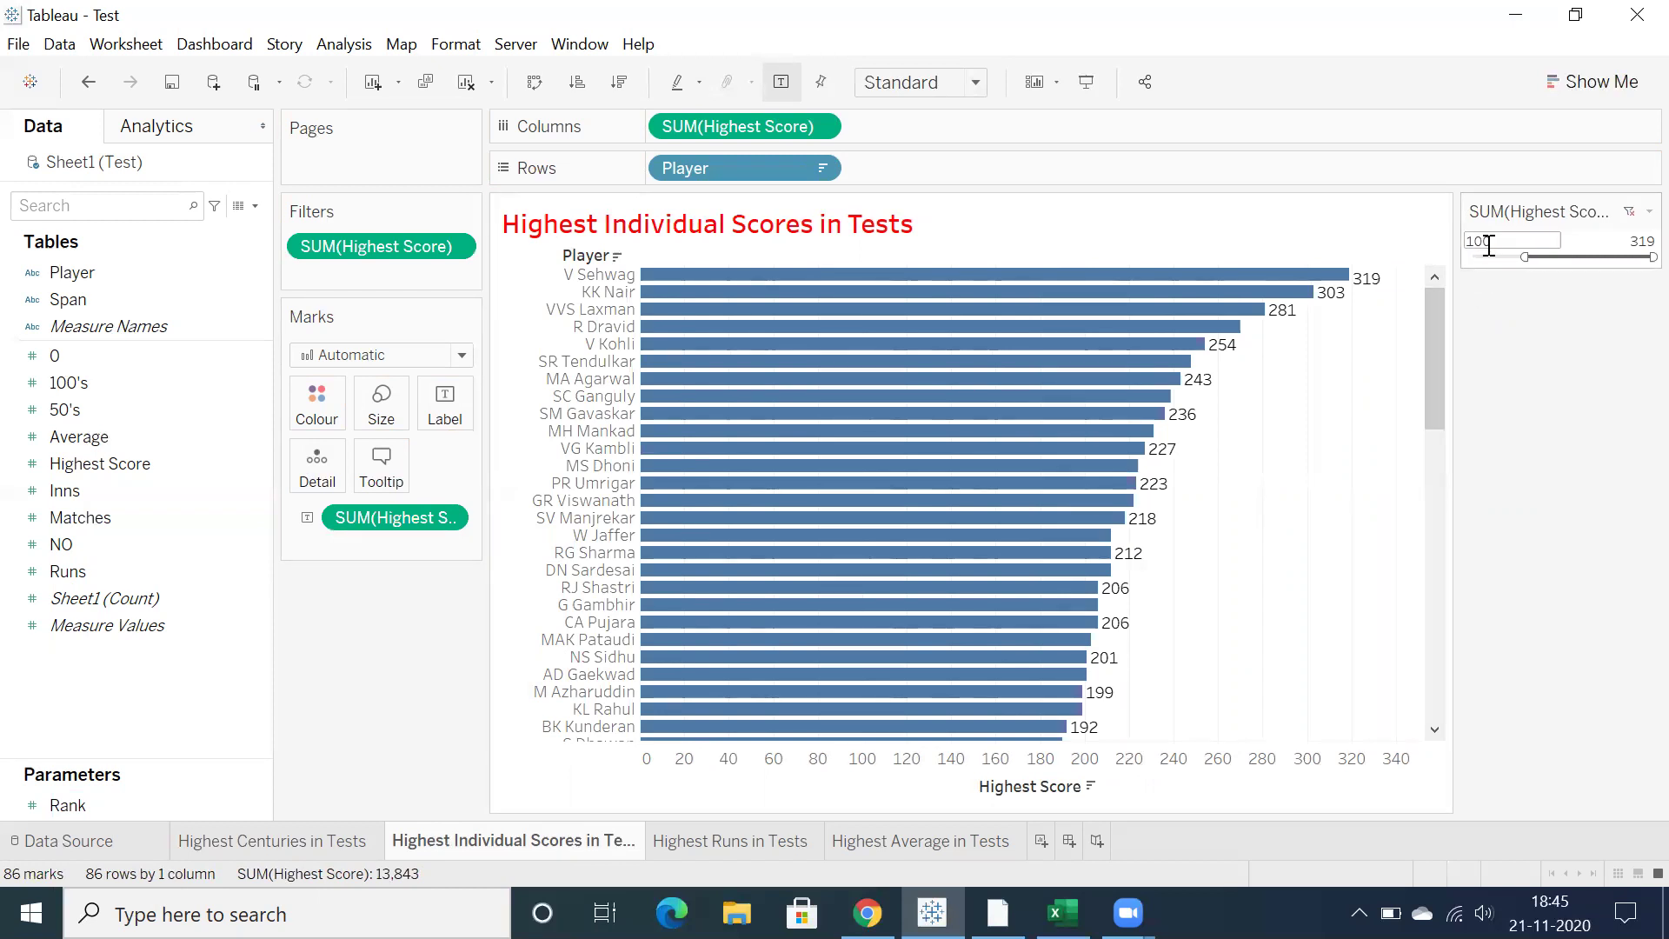
# Review the filtered highest scores down to the last player and compare them with the Highest Centuries in Tests sheet
pyautogui.moveTo(1413, 425); pyautogui.dragTo(1405, 718)
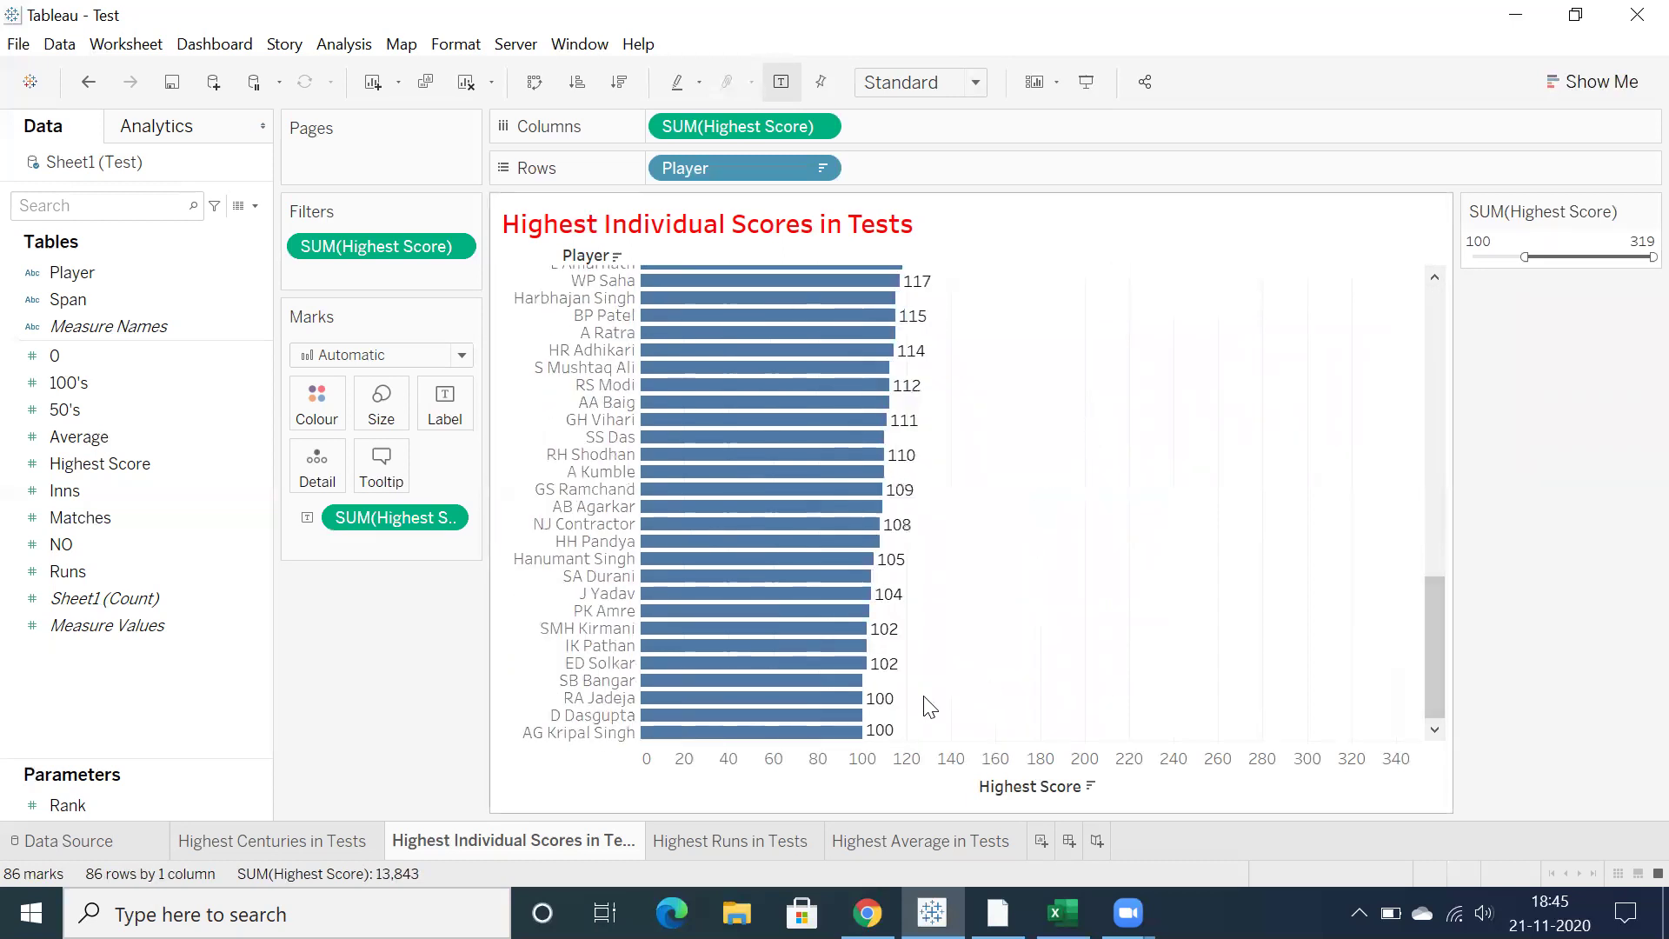
pyautogui.scroll(10, 965, 721)
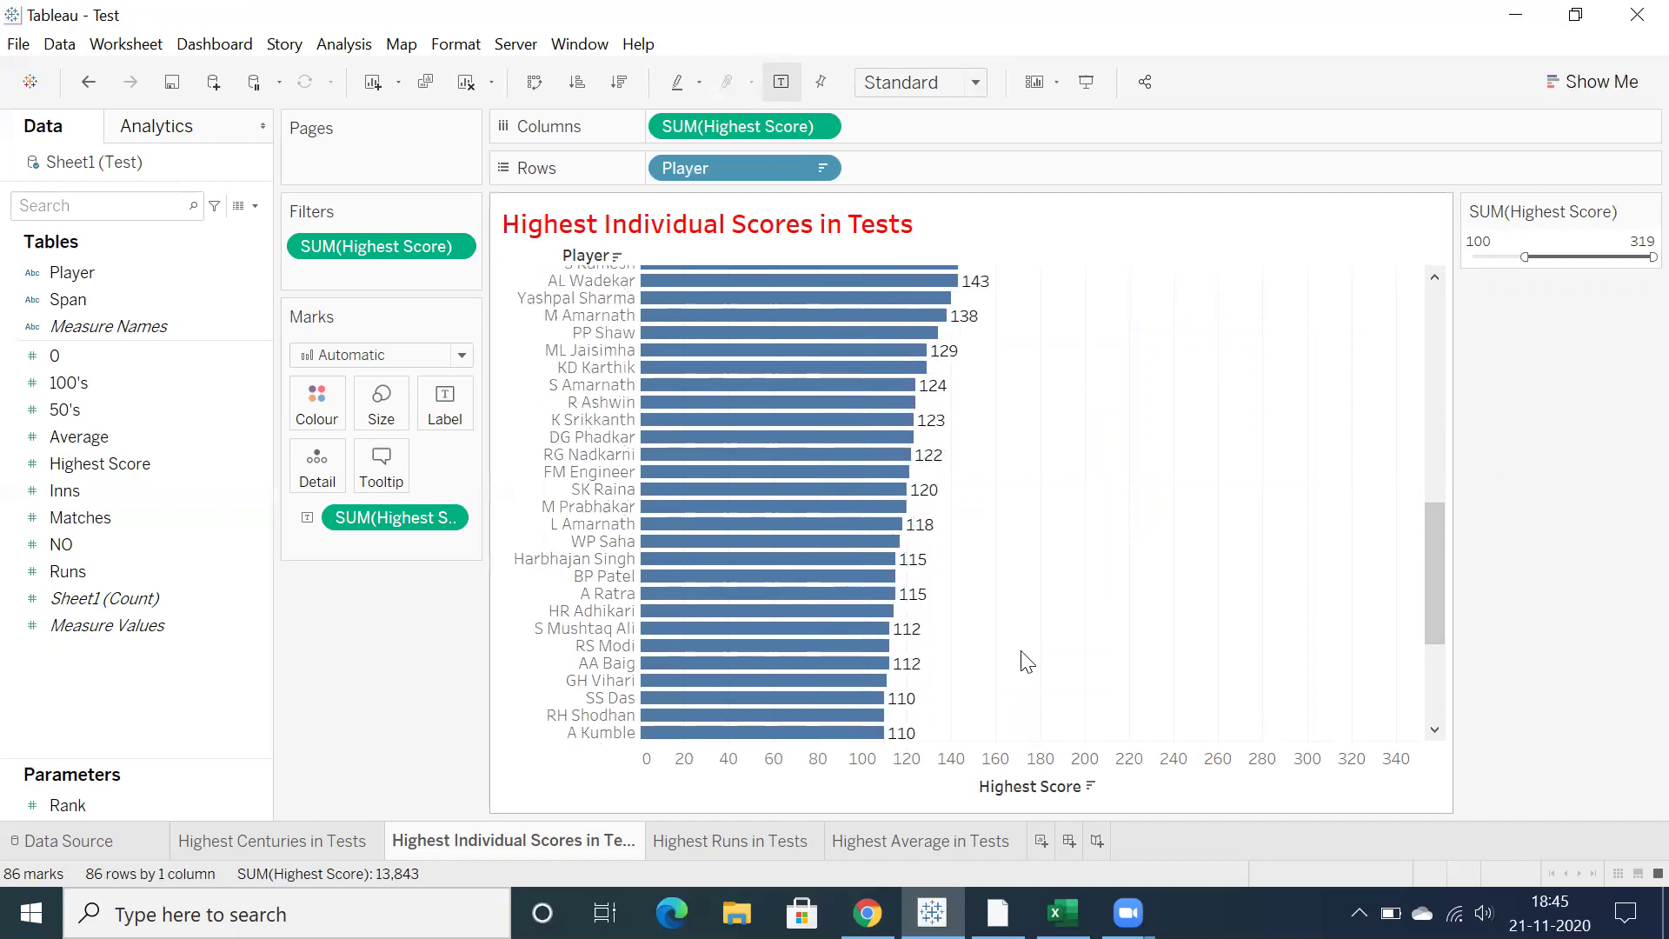
pyautogui.scroll(5, 1047, 644)
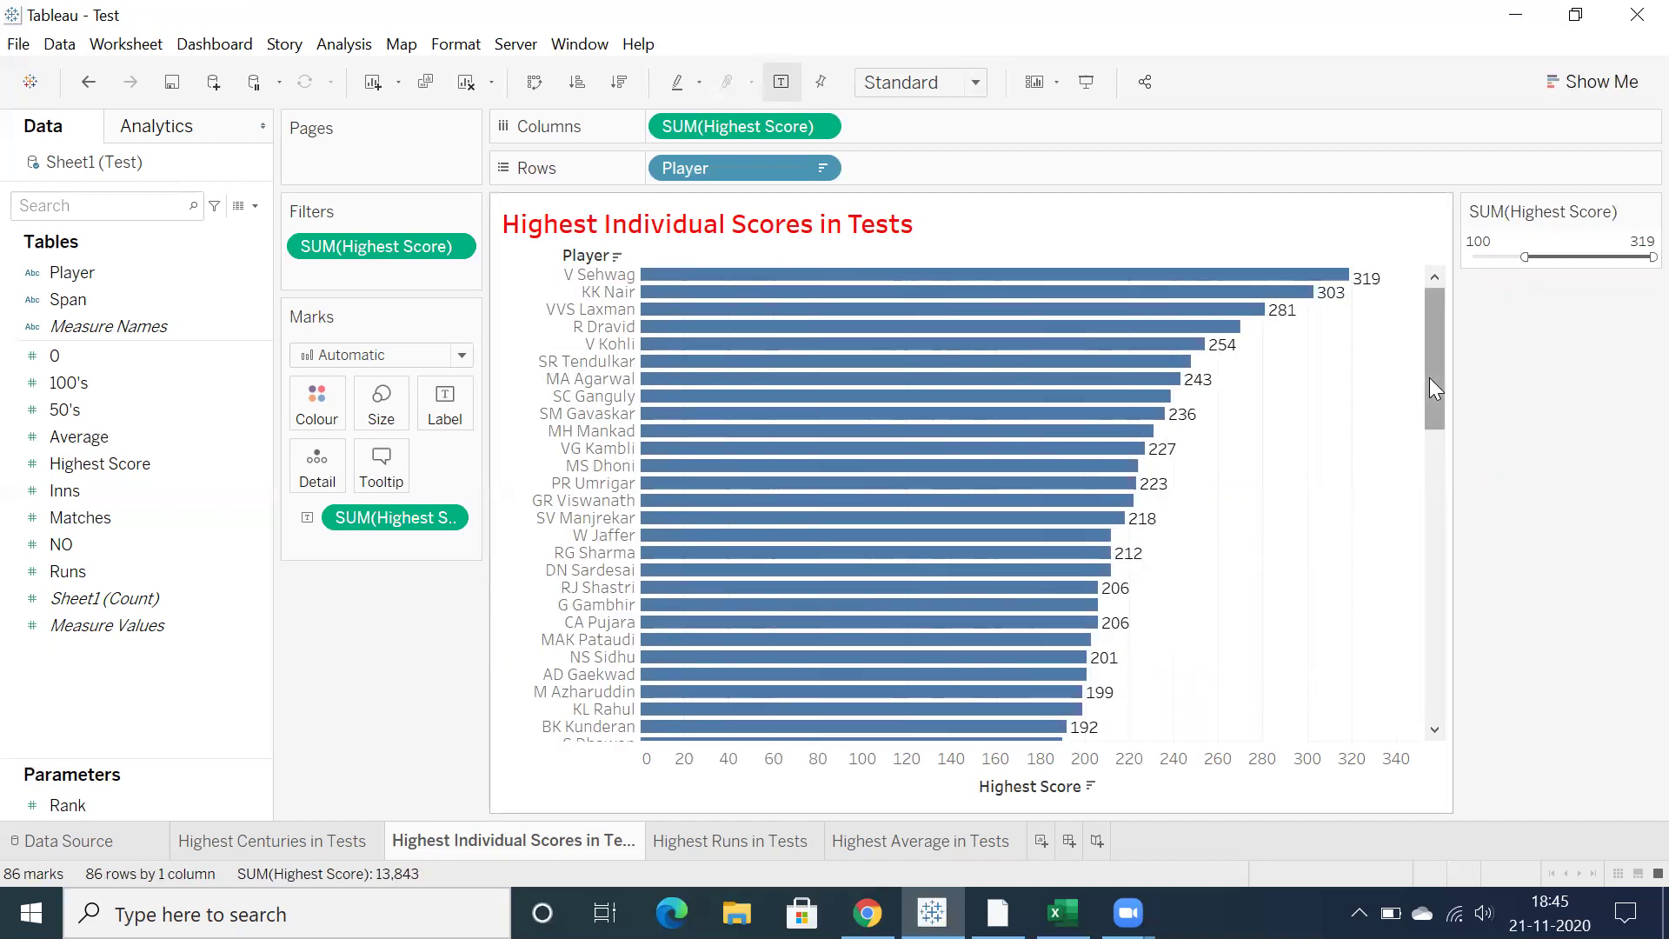
pyautogui.click(236, 838)
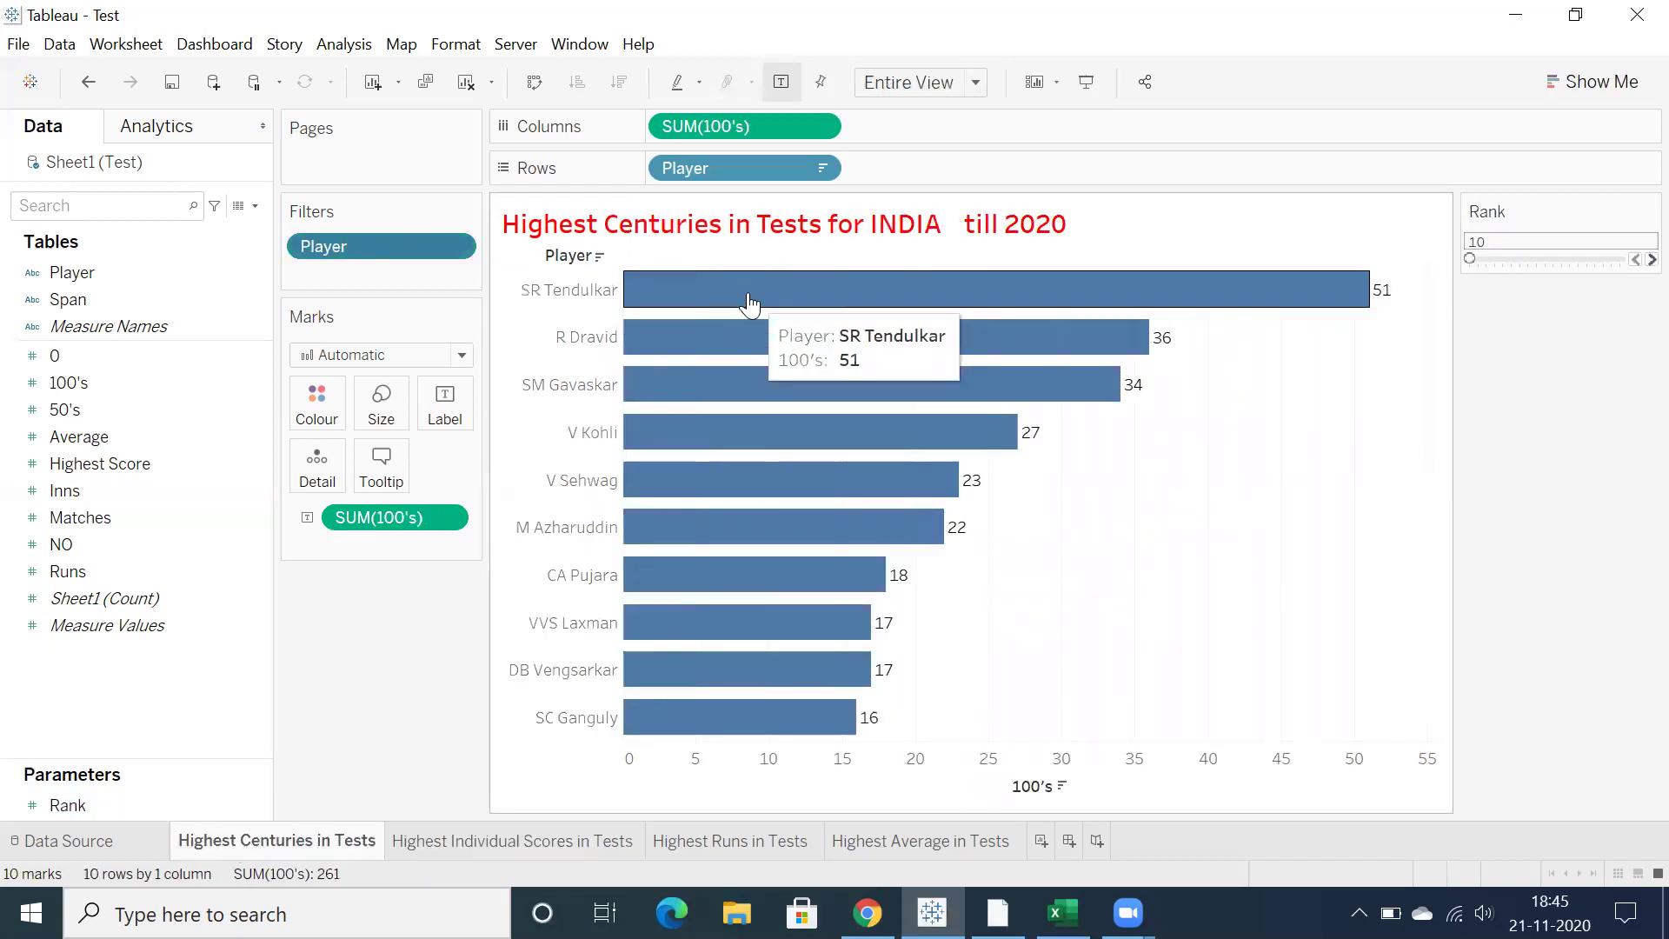
pyautogui.click(487, 838)
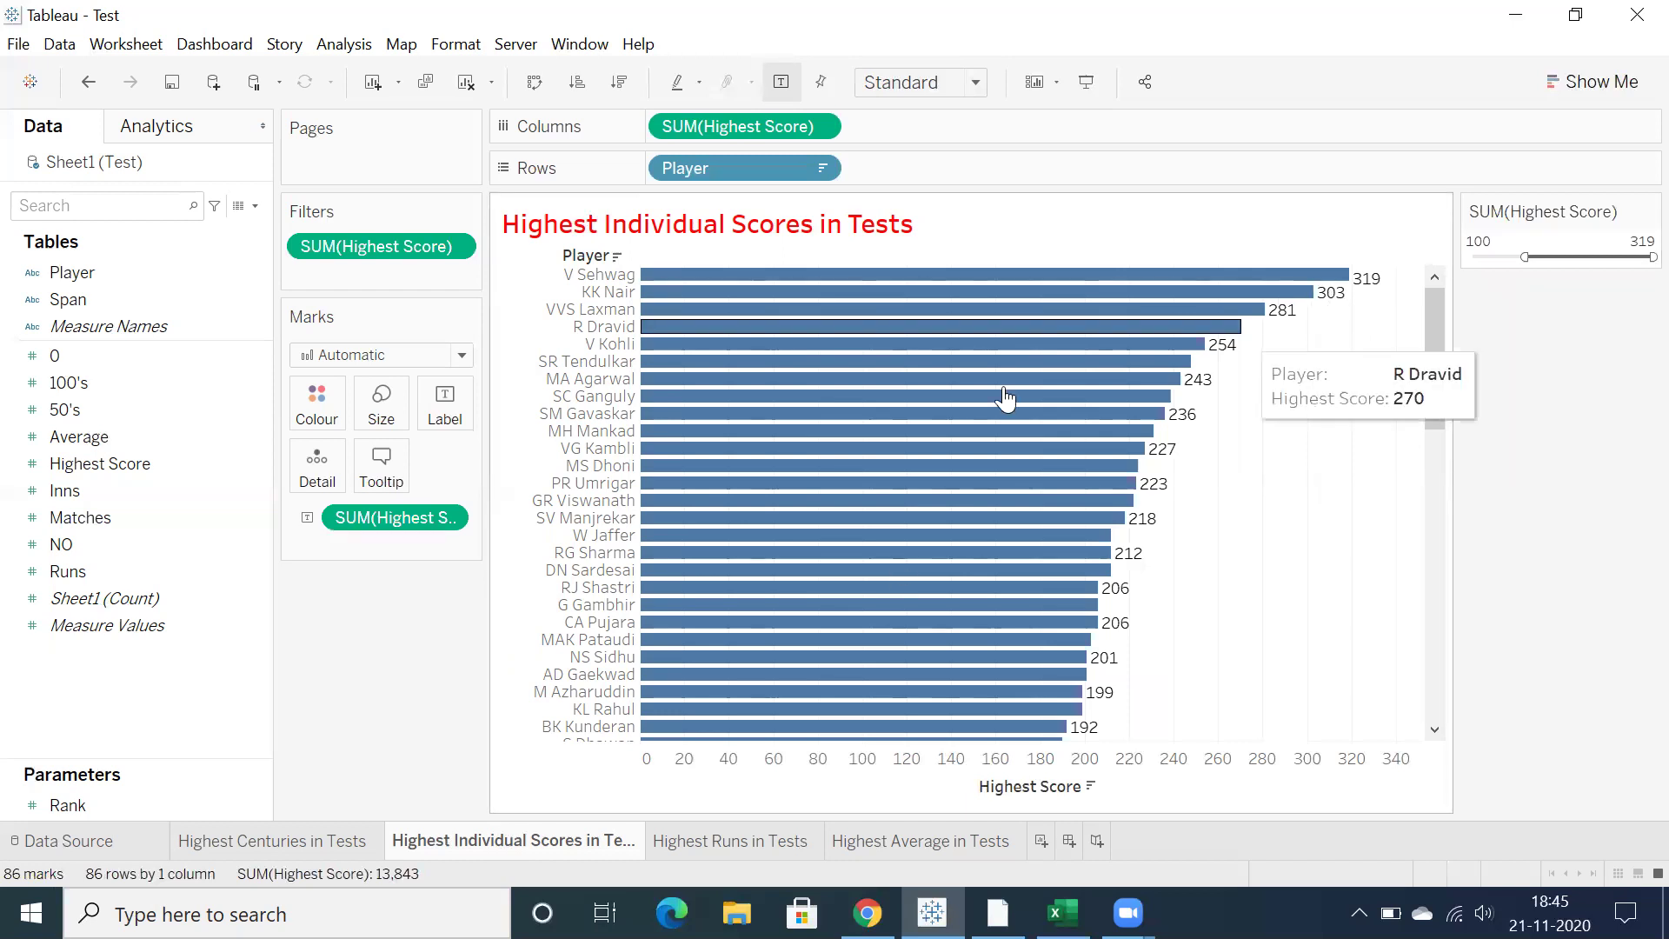
pyautogui.moveTo(701, 285)
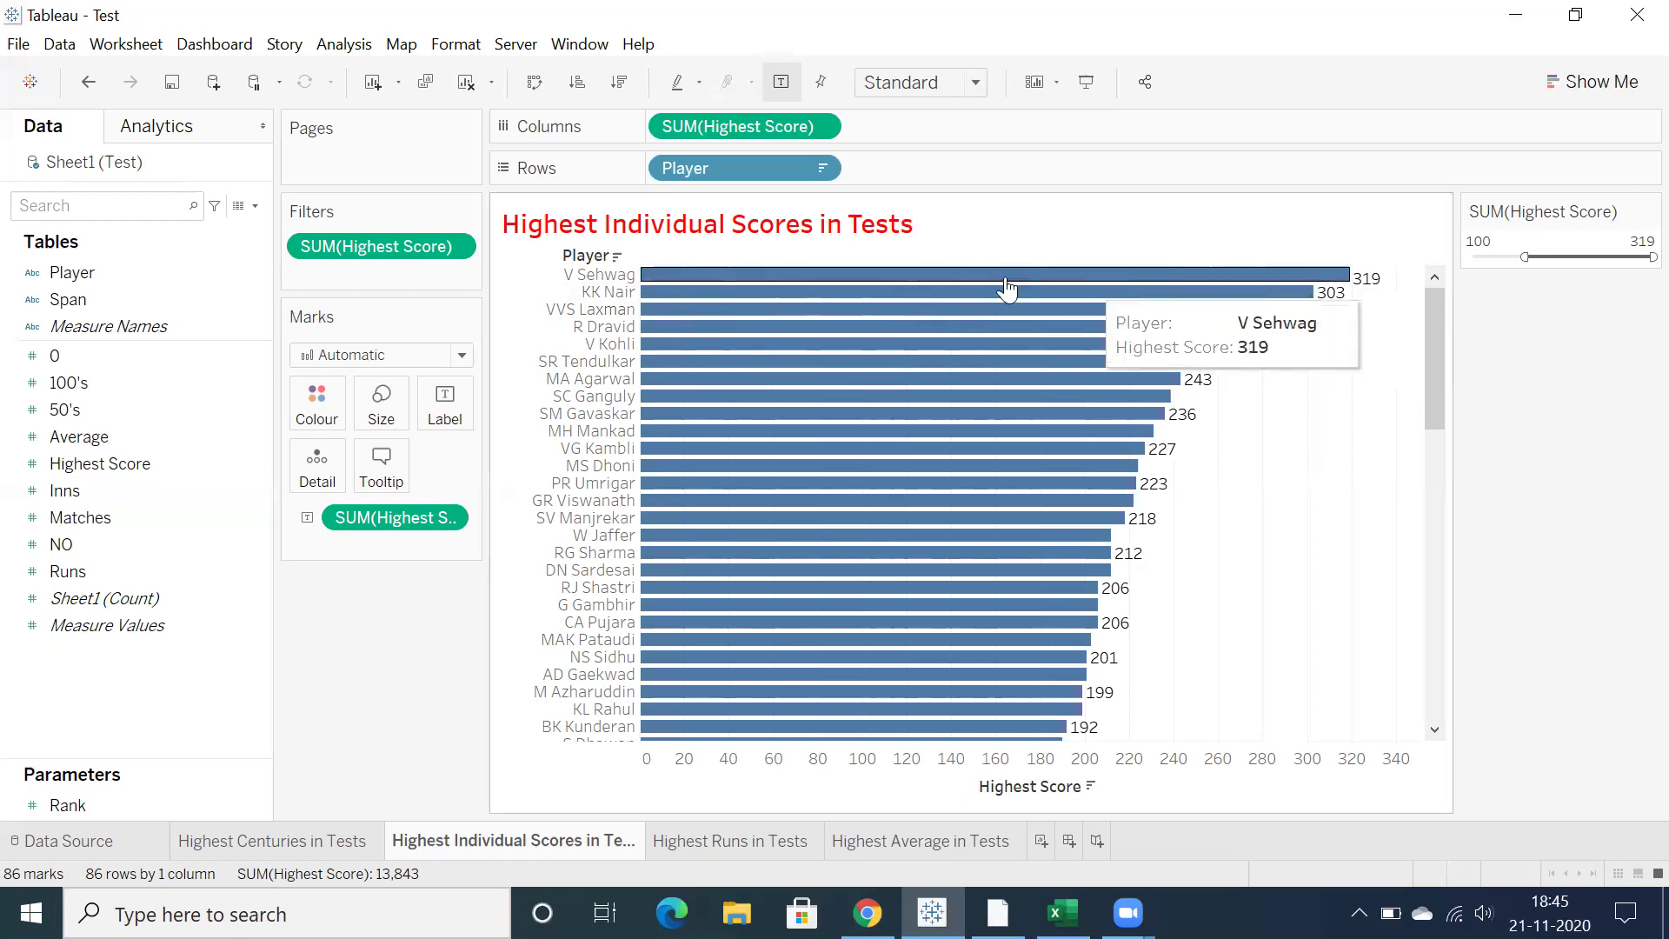
pyautogui.moveTo(827, 313)
pyautogui.moveTo(806, 339)
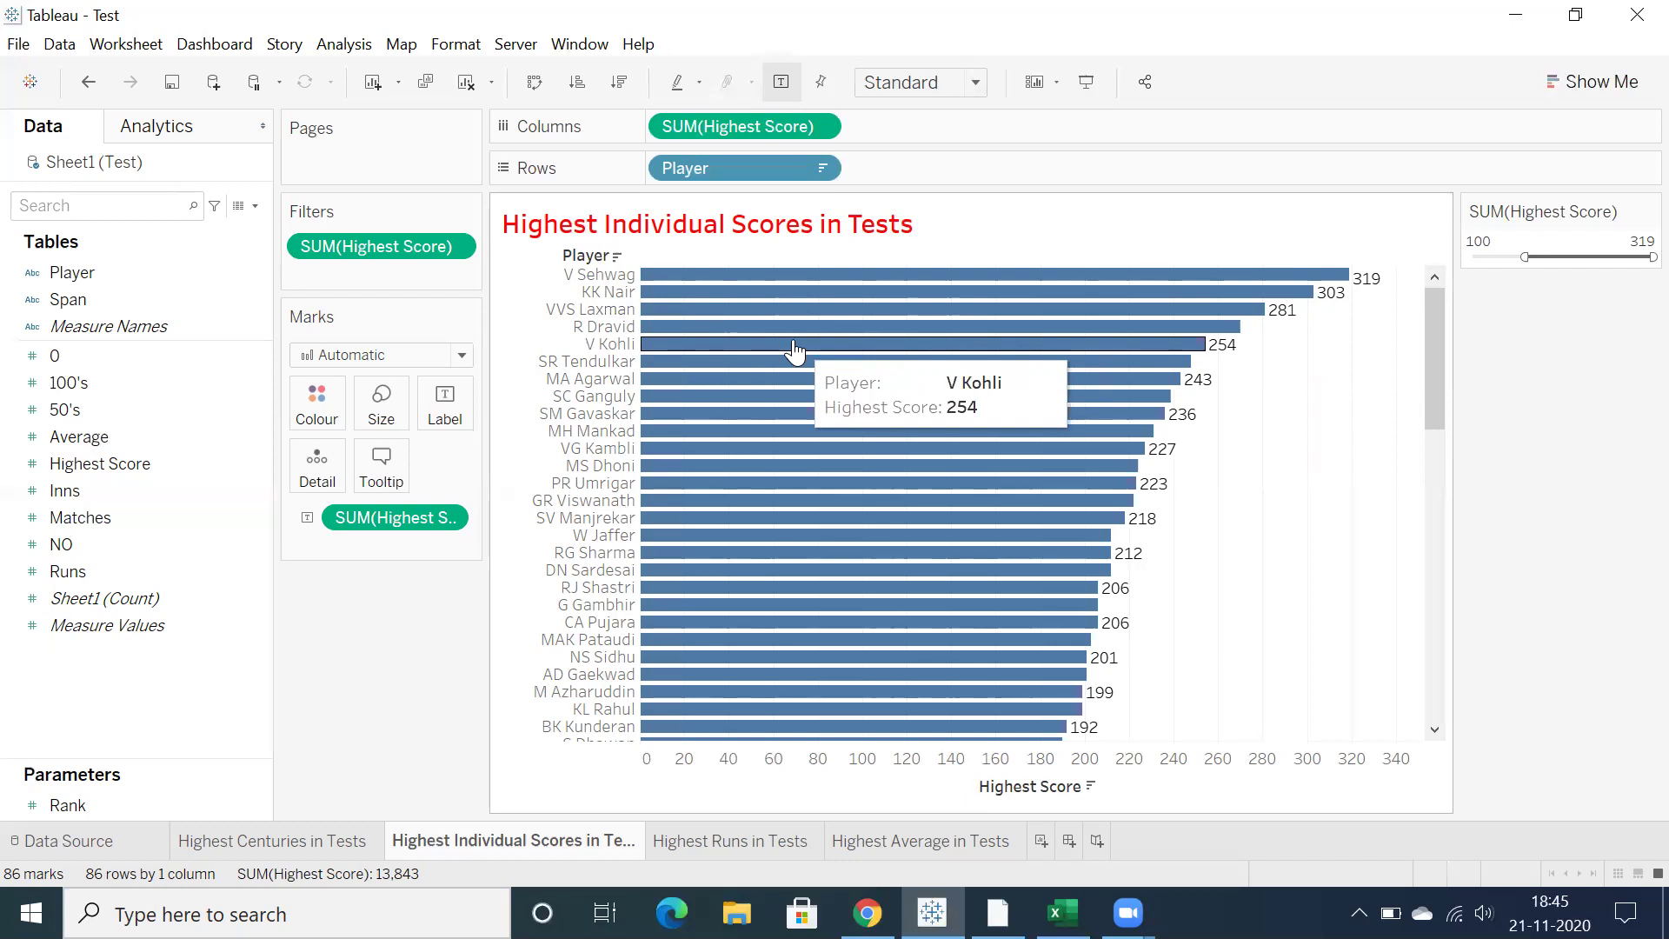
pyautogui.moveTo(779, 378)
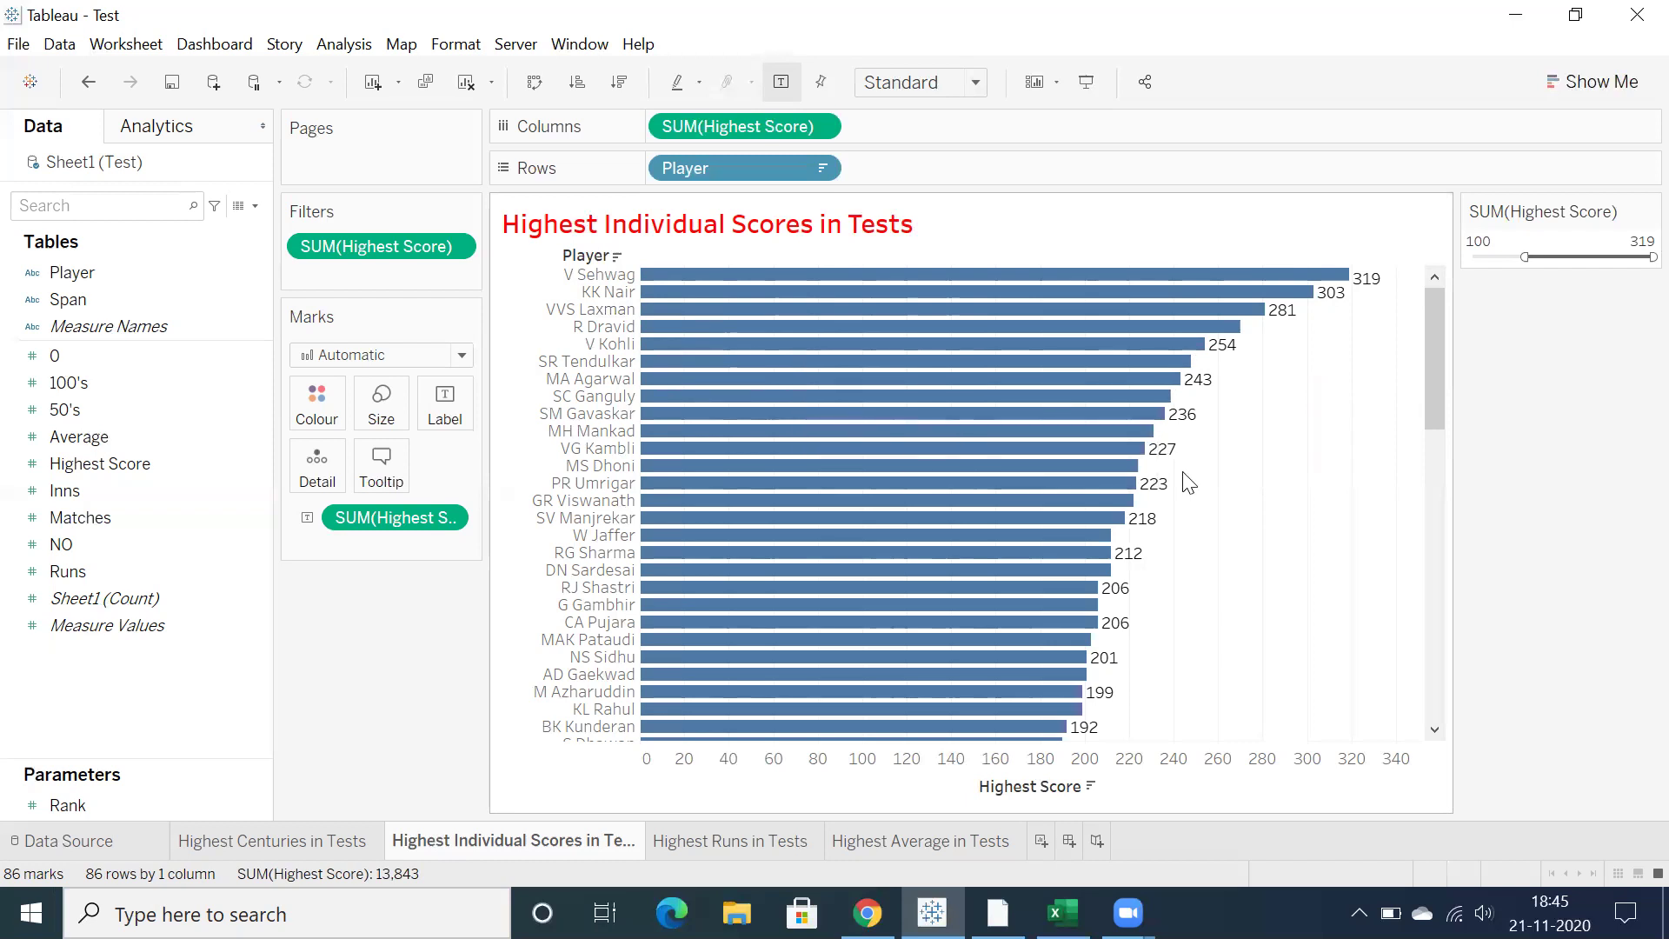
# Raise the Highest Score filter's minimum to 200 and fit the chart to Entire View
pyautogui.click(1497, 239)
pyautogui.write('200')
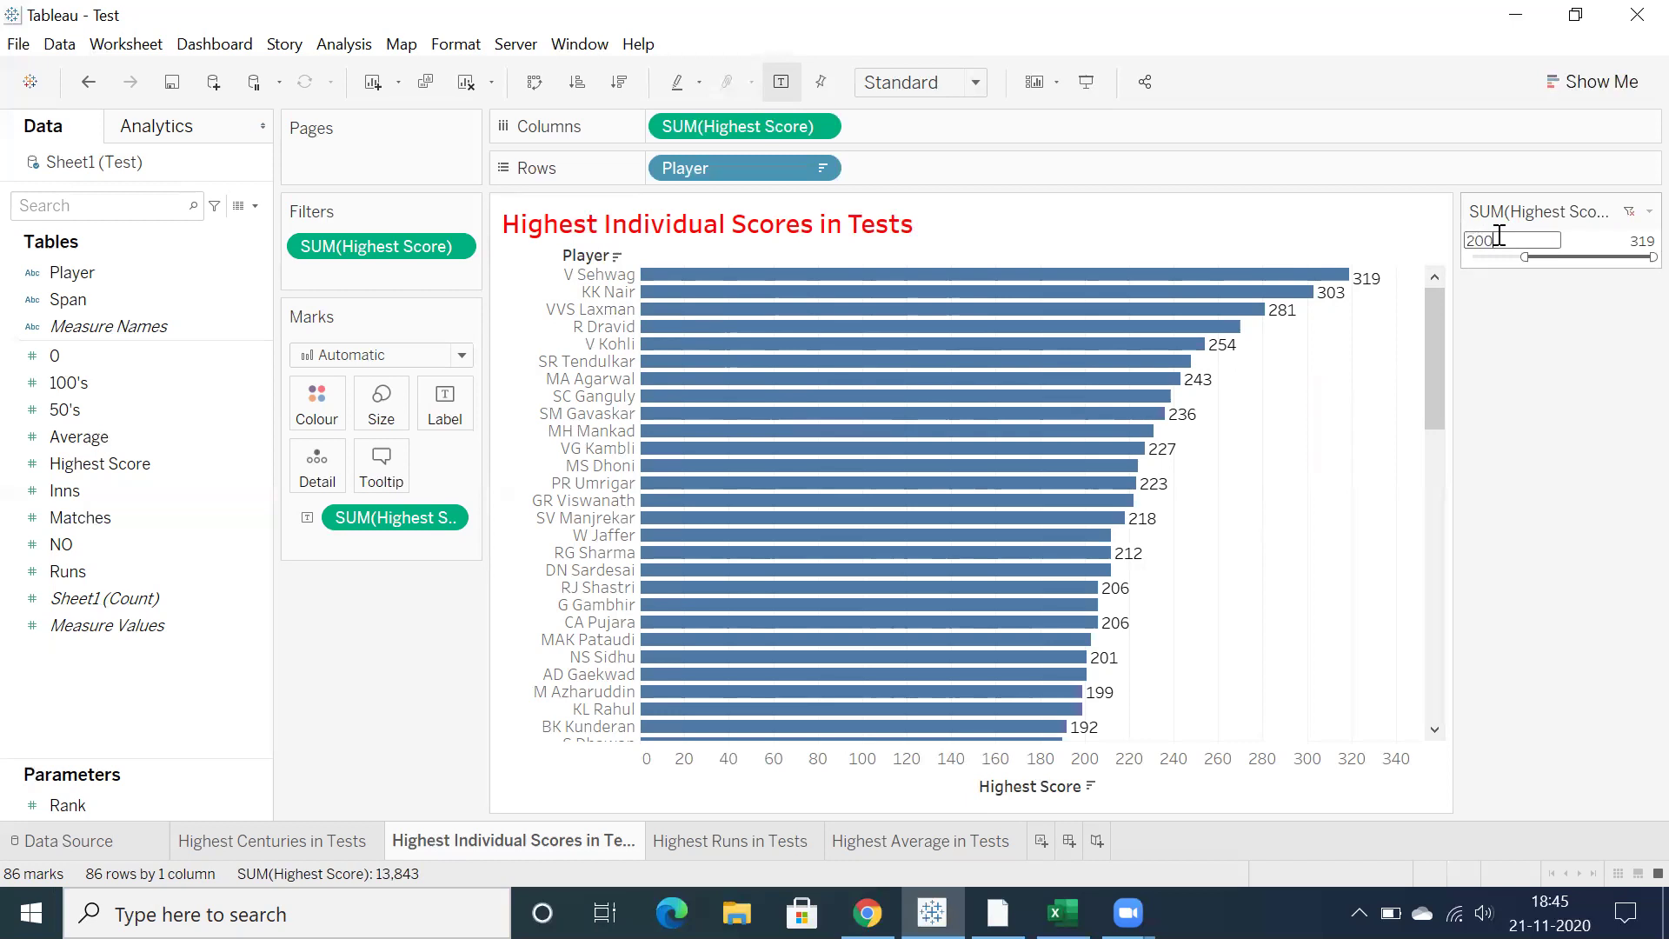
pyautogui.press('Return')
pyautogui.click(975, 82)
pyautogui.click(902, 178)
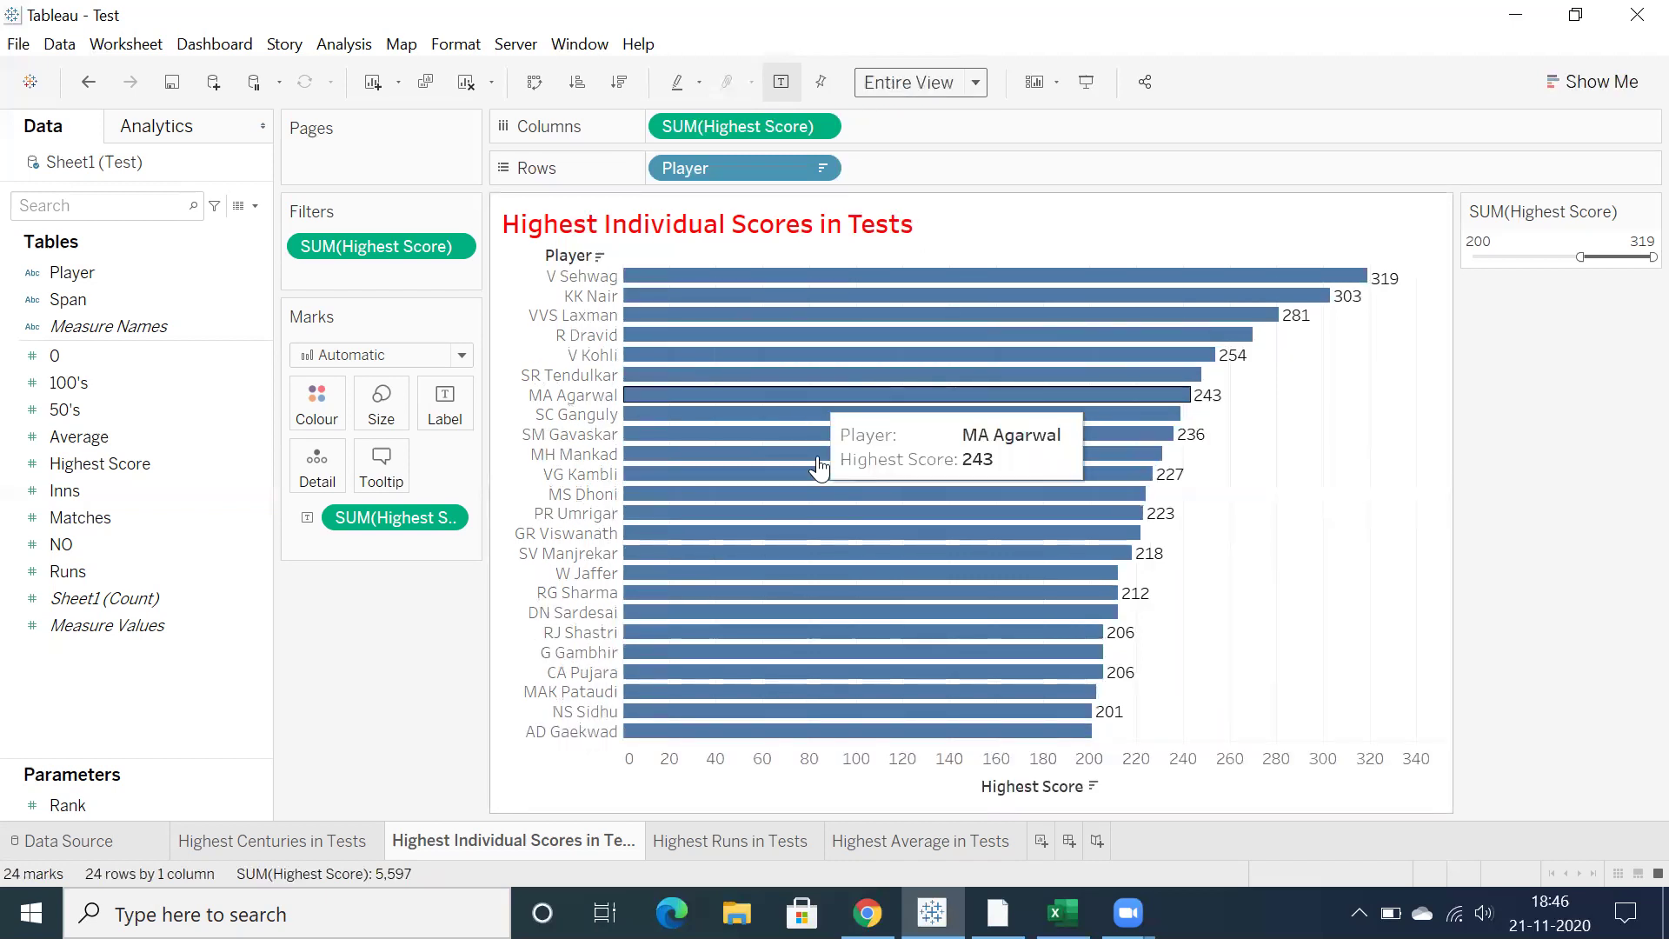
pyautogui.click(1522, 239)
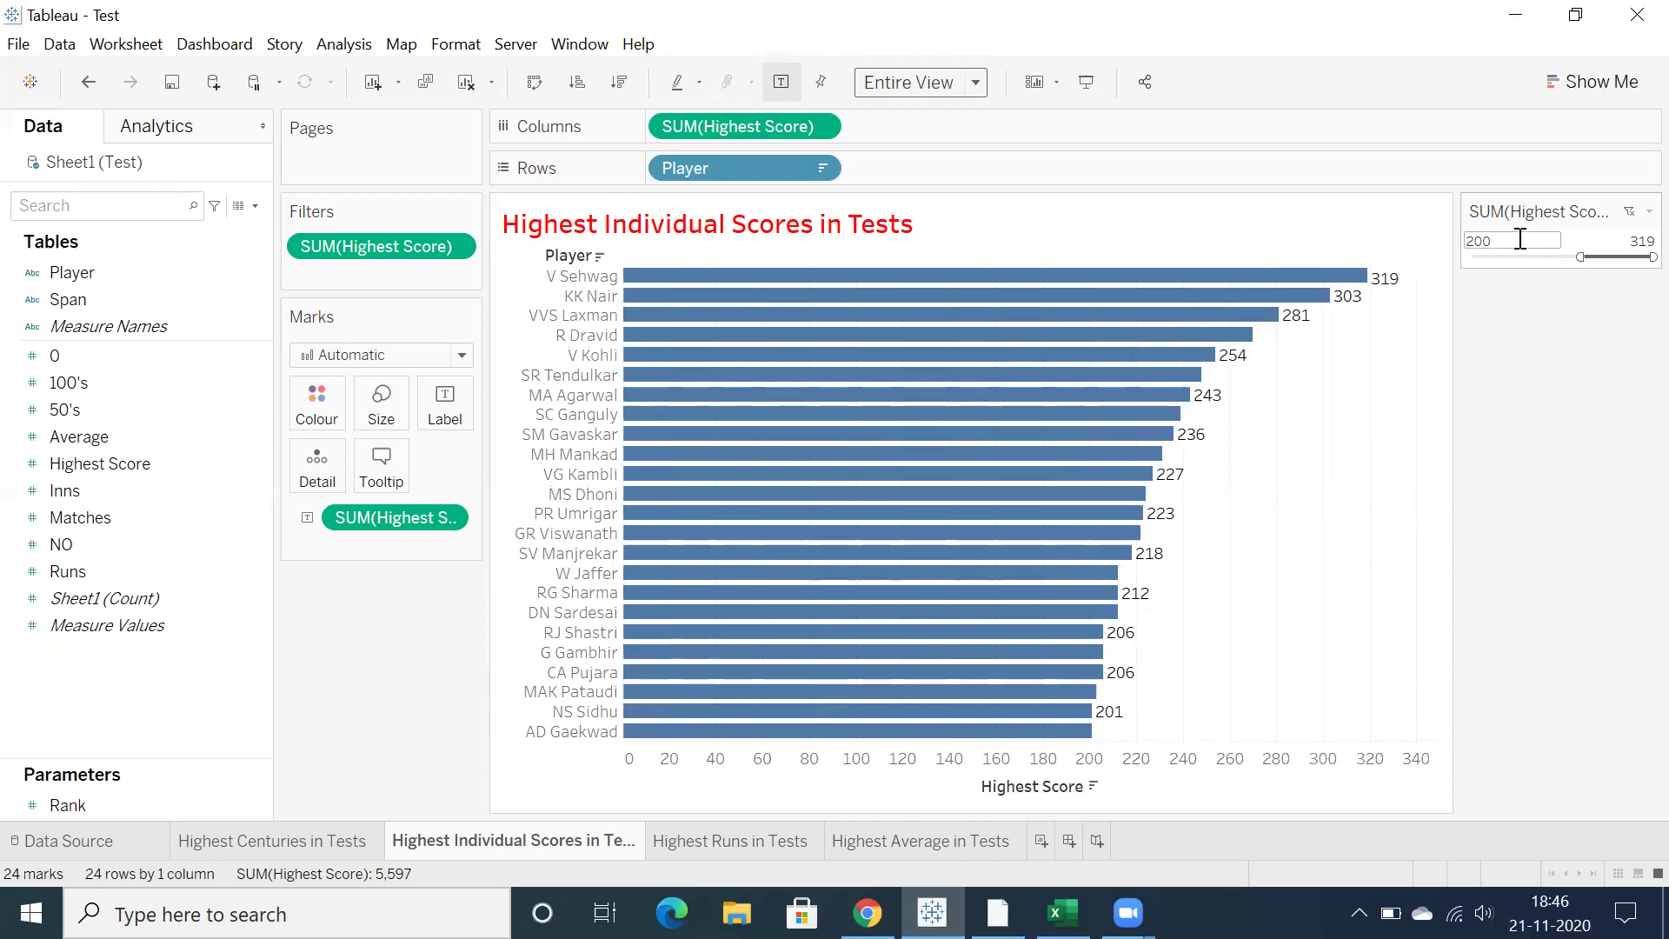
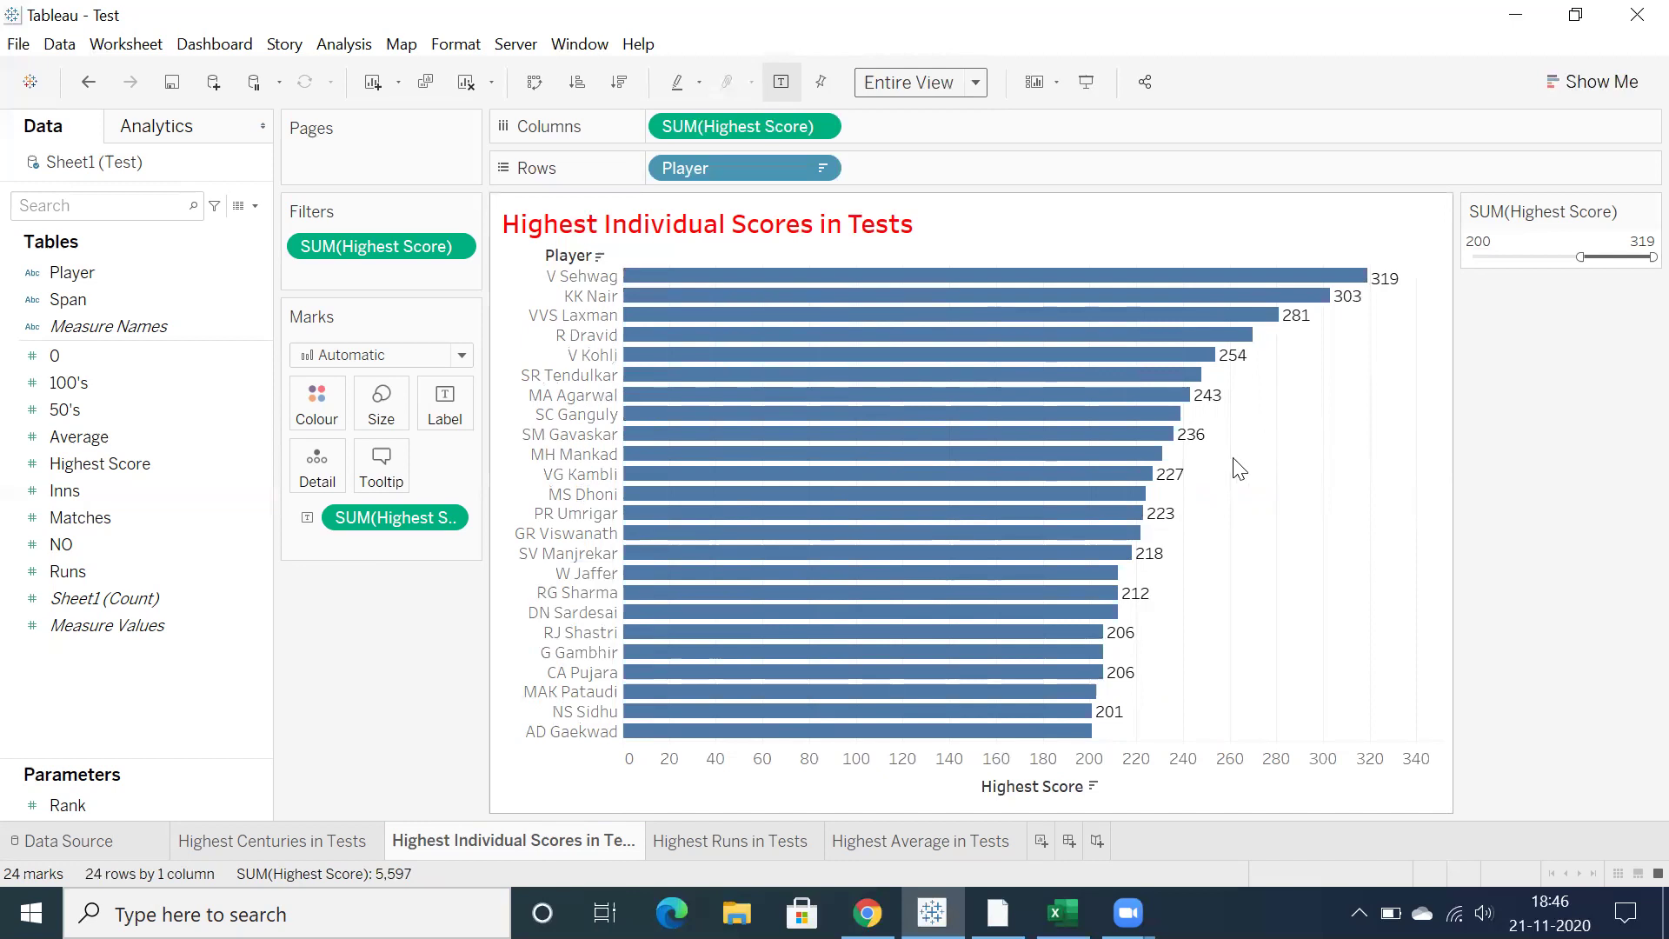
# Open the Highest Runs in Tests sheet and add the Player and Runs fields to it
pyautogui.click(702, 841)
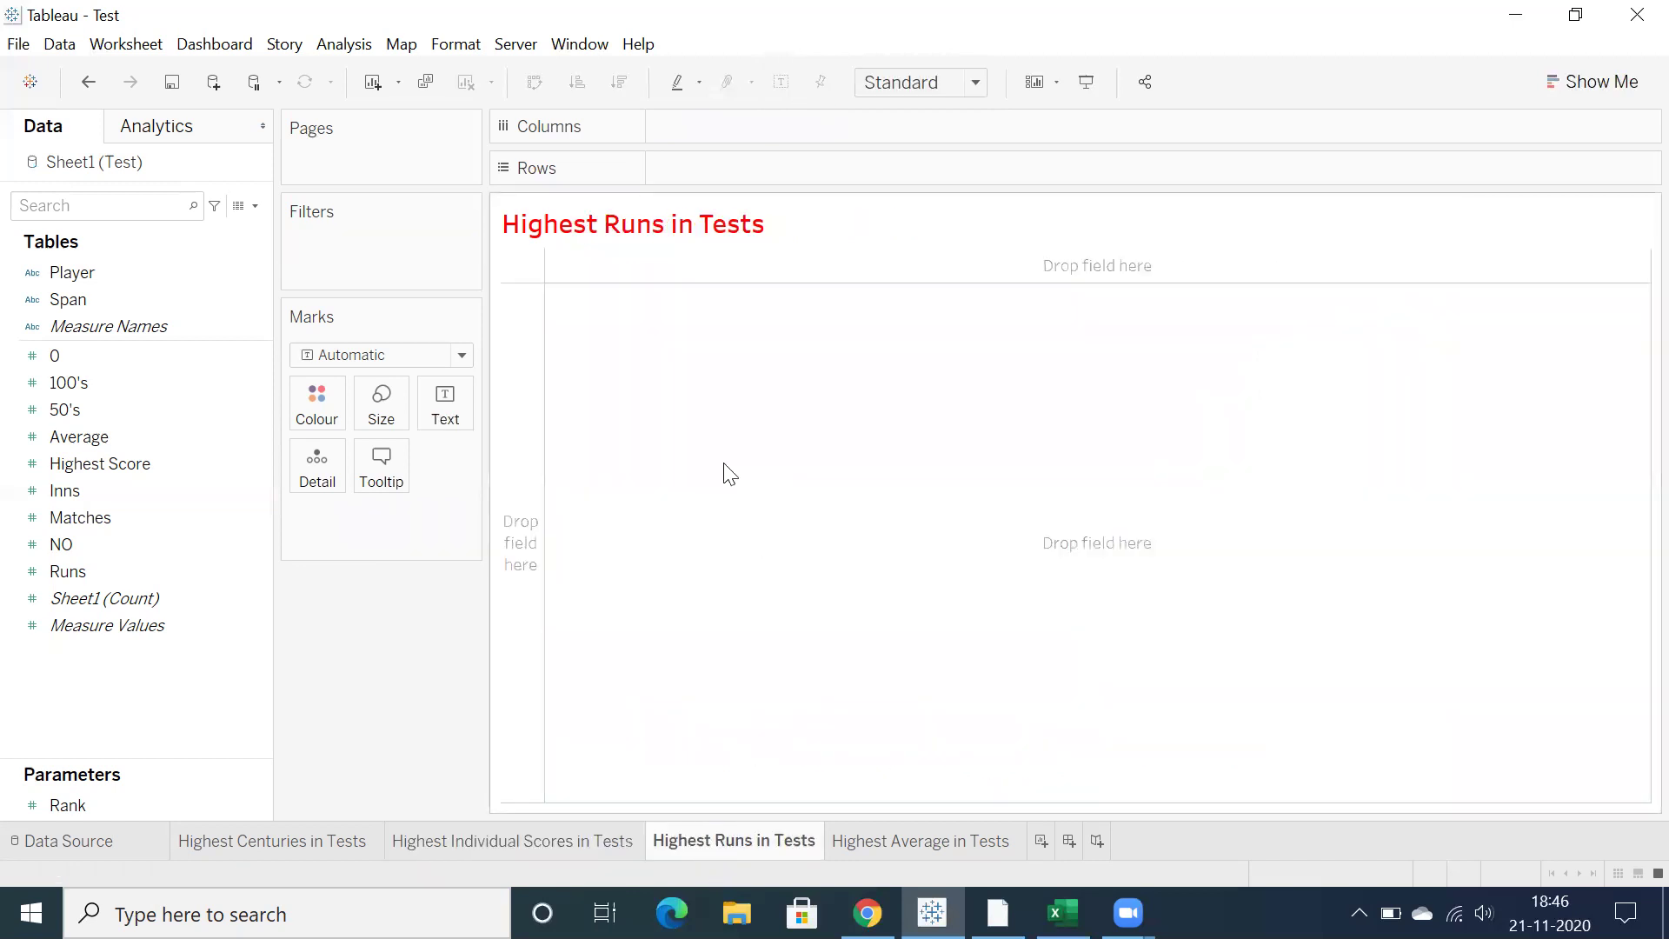
pyautogui.doubleClick(64, 275)
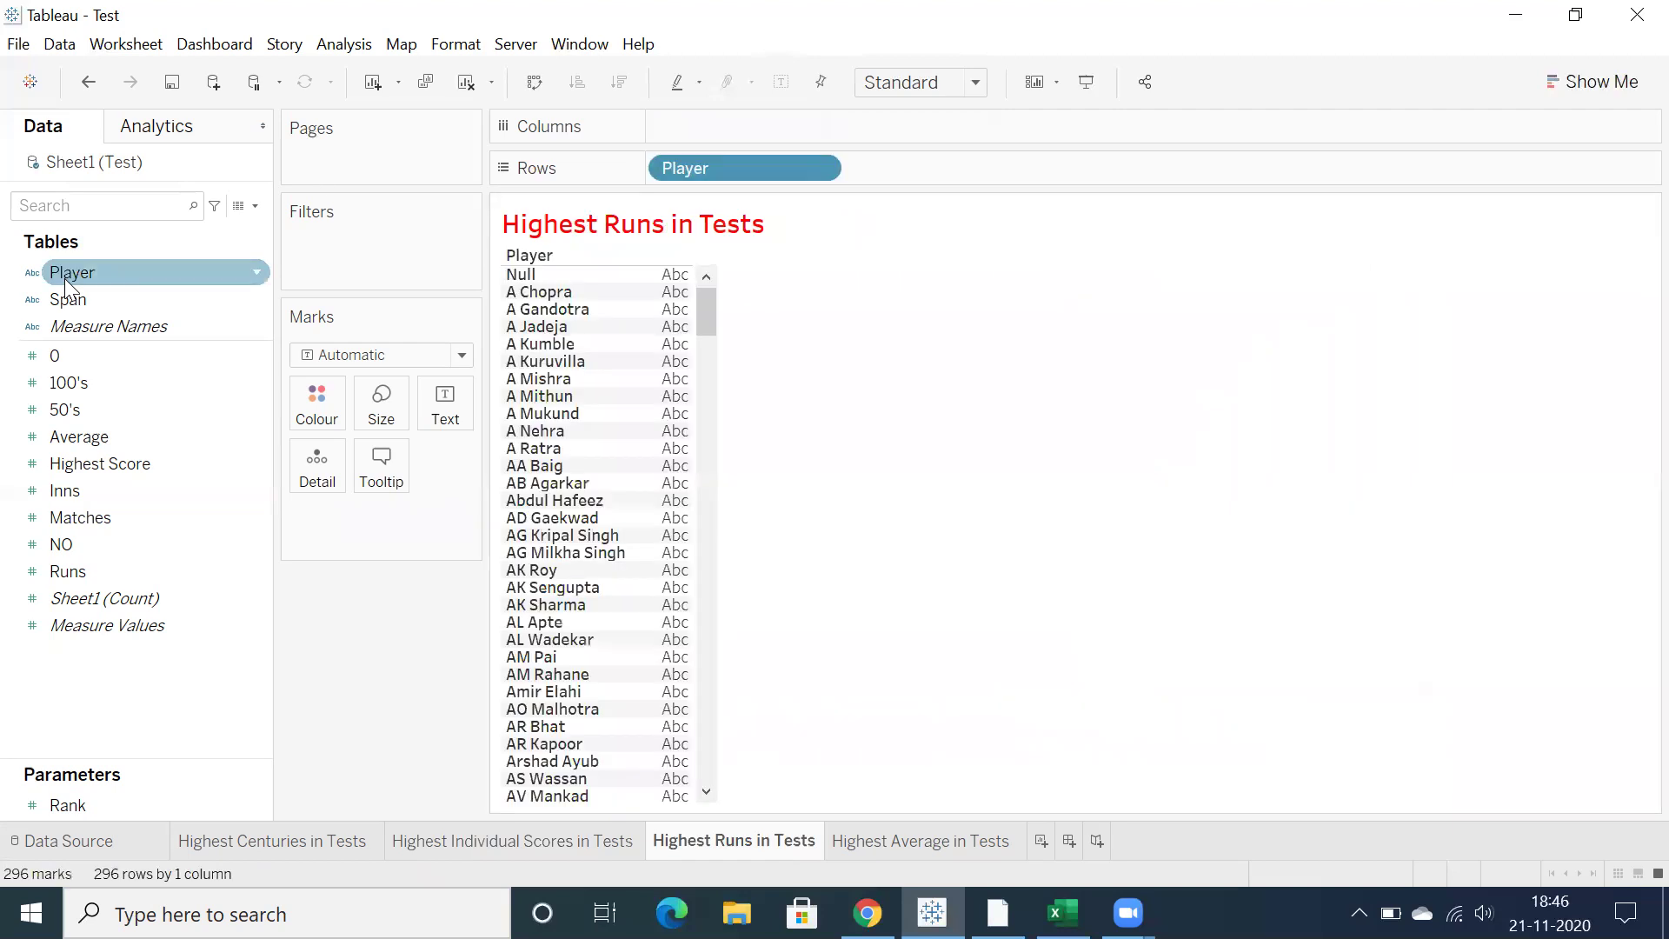
pyautogui.doubleClick(61, 571)
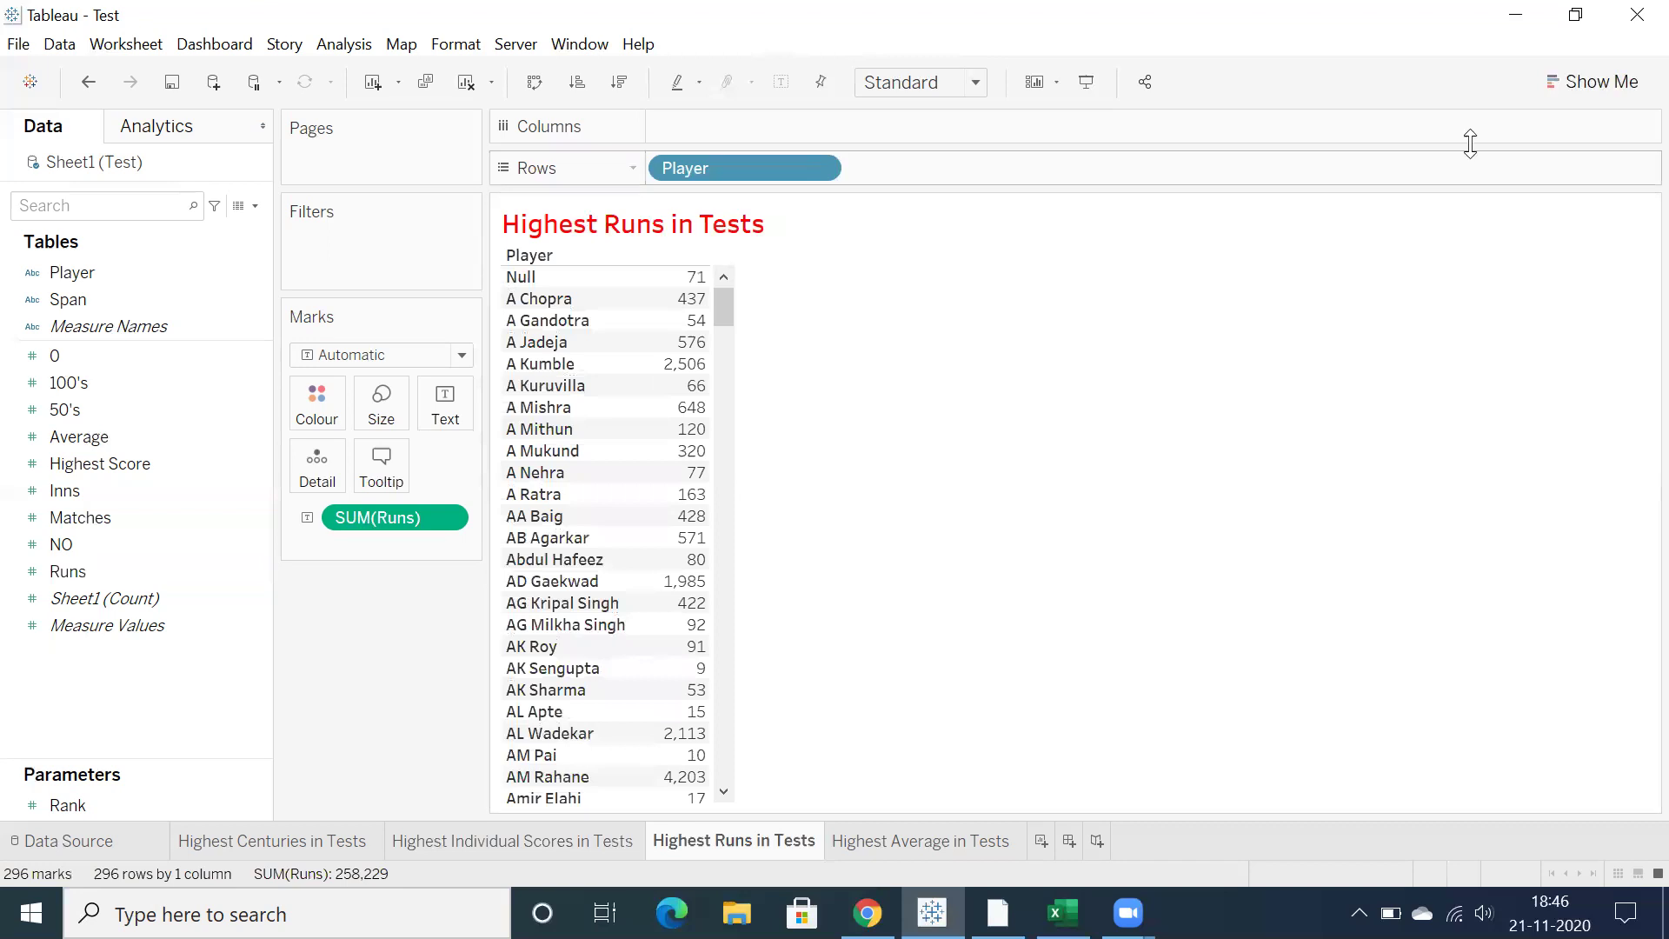
# Convert the runs table to a horizontal bar chart and sort the players by runs in descending order
pyautogui.click(1563, 96)
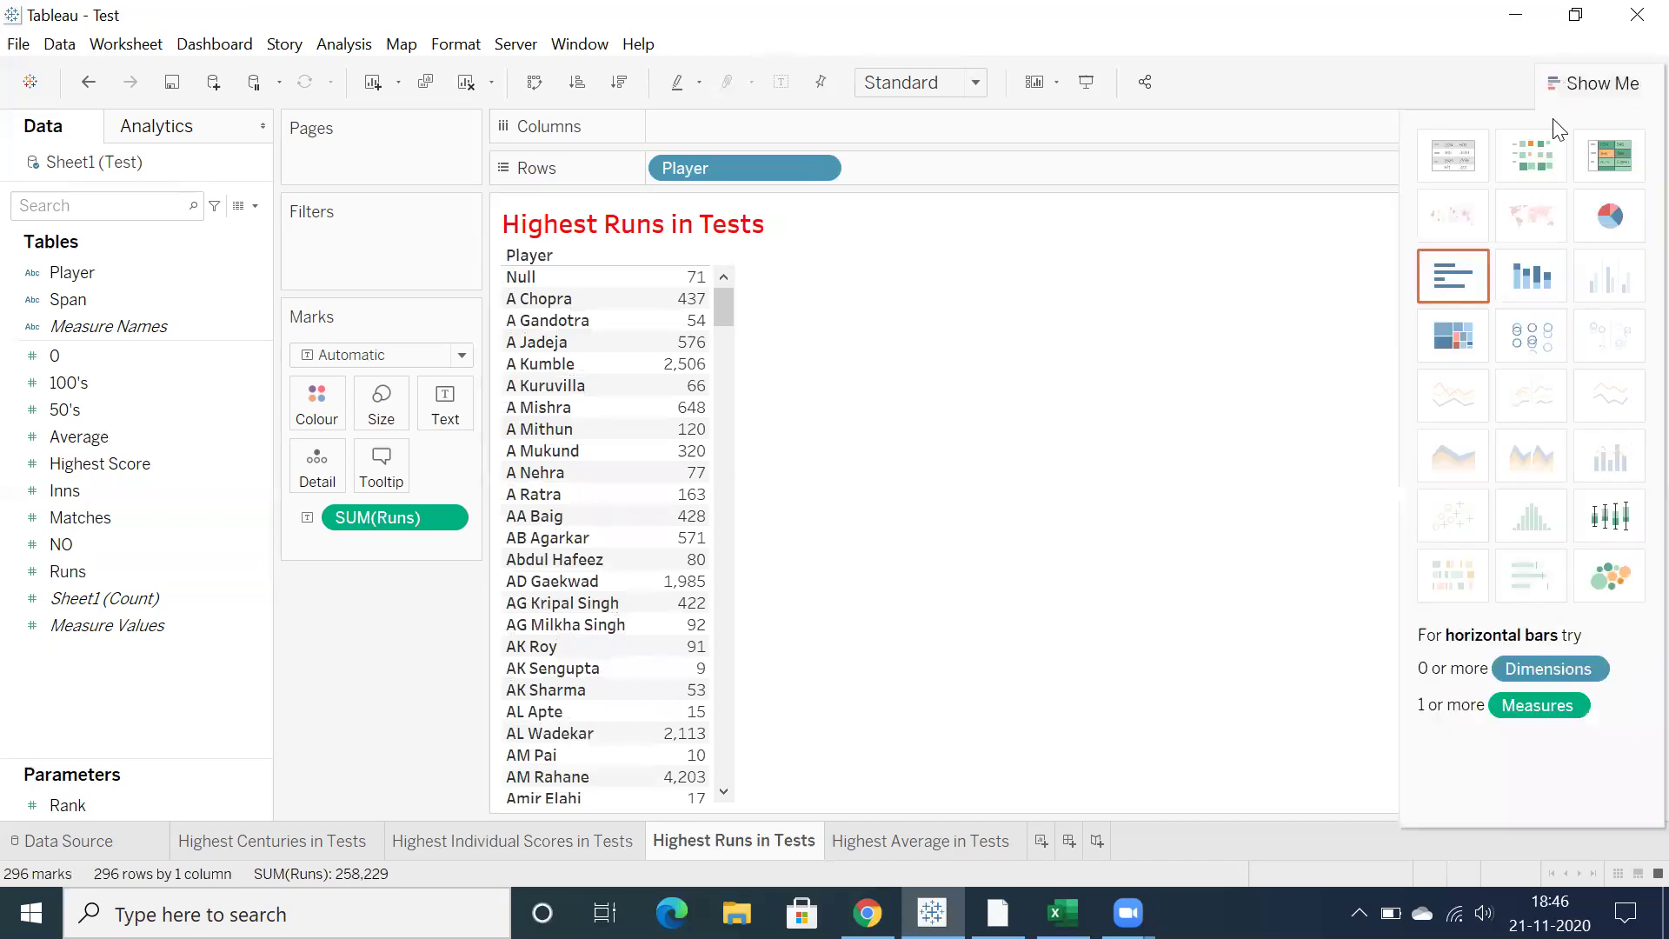
pyautogui.click(1450, 278)
pyautogui.click(1581, 84)
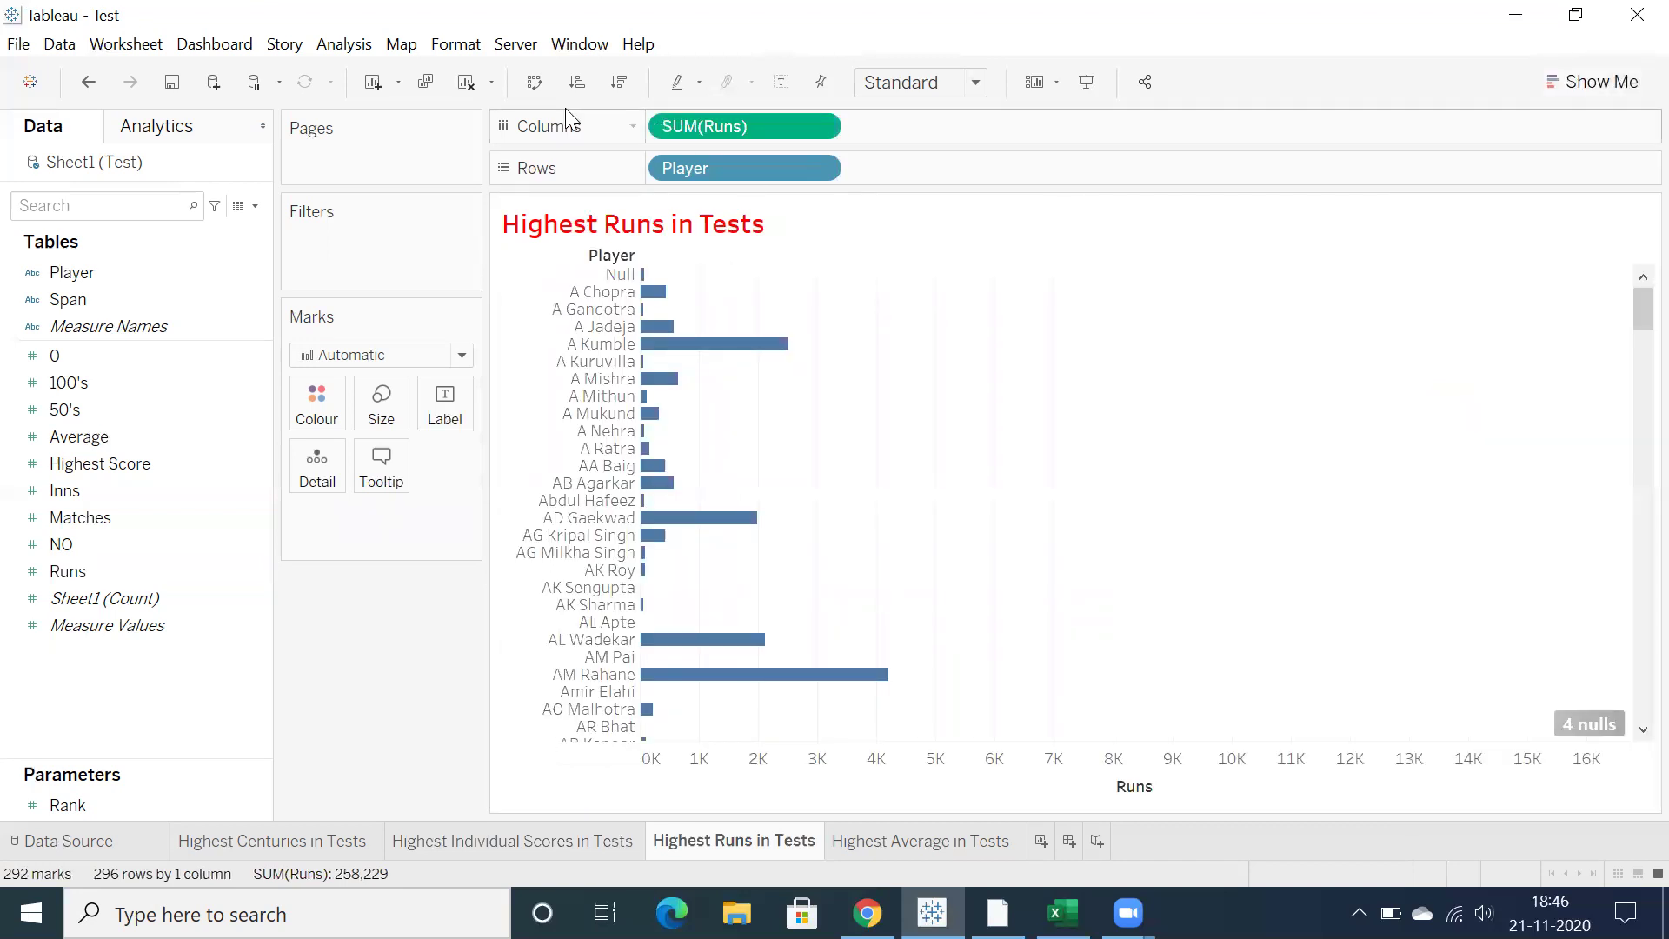
pyautogui.click(621, 84)
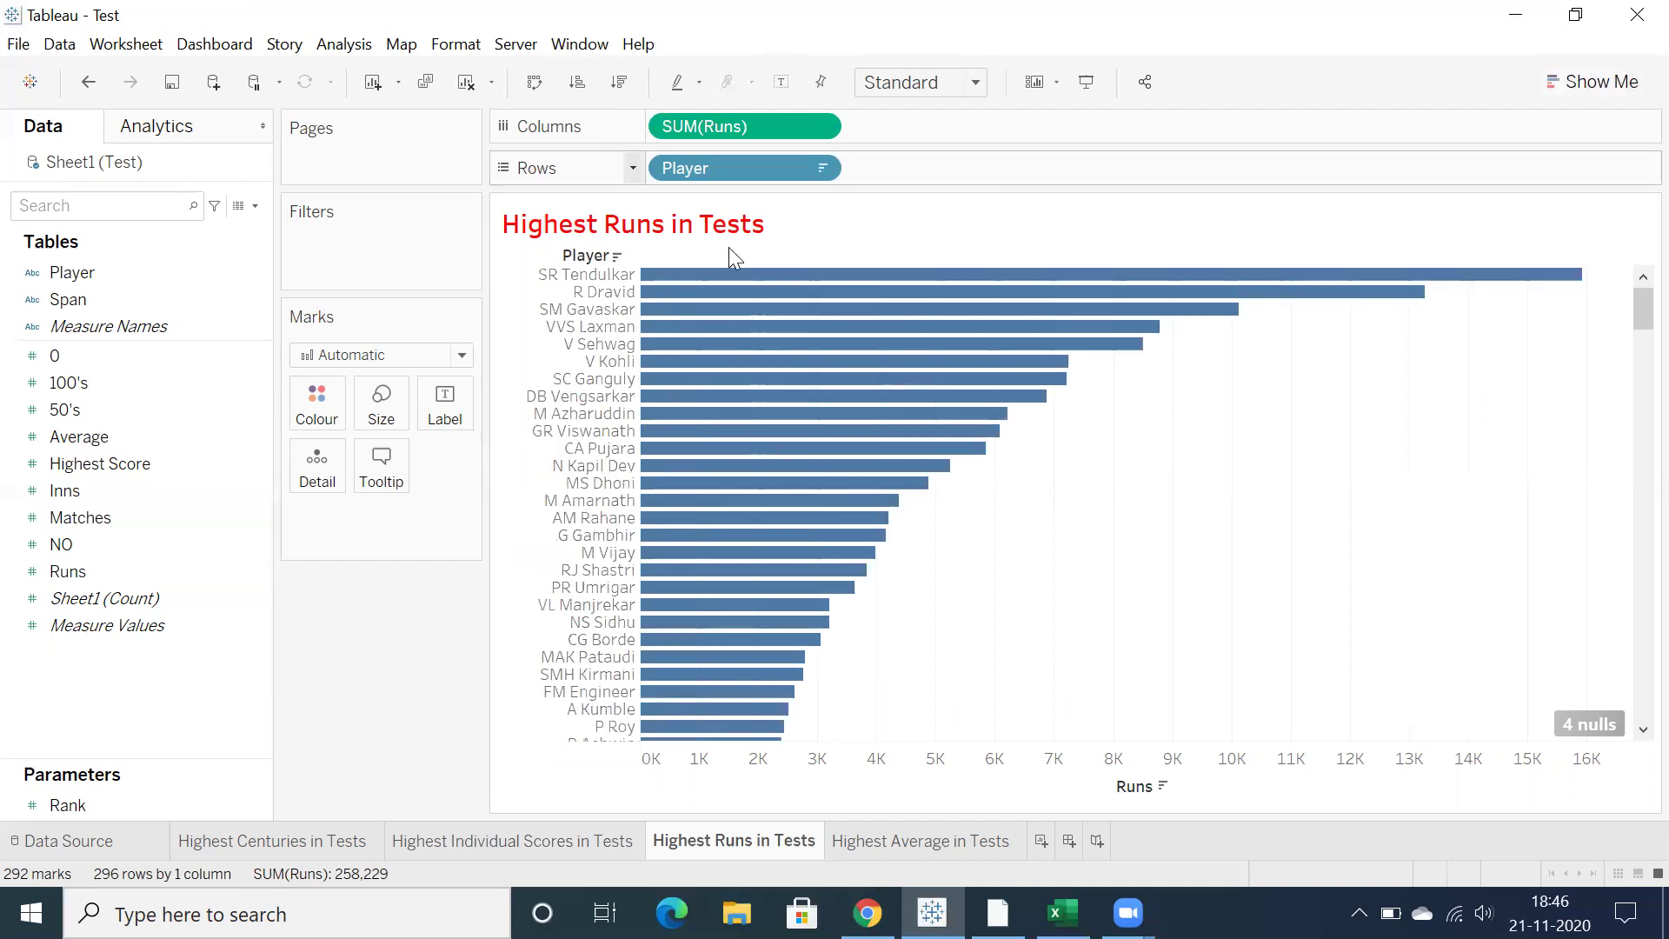
# Show the null Runs values at the default position and label the bars with Runs
pyautogui.click(1587, 724)
pyautogui.click(869, 528)
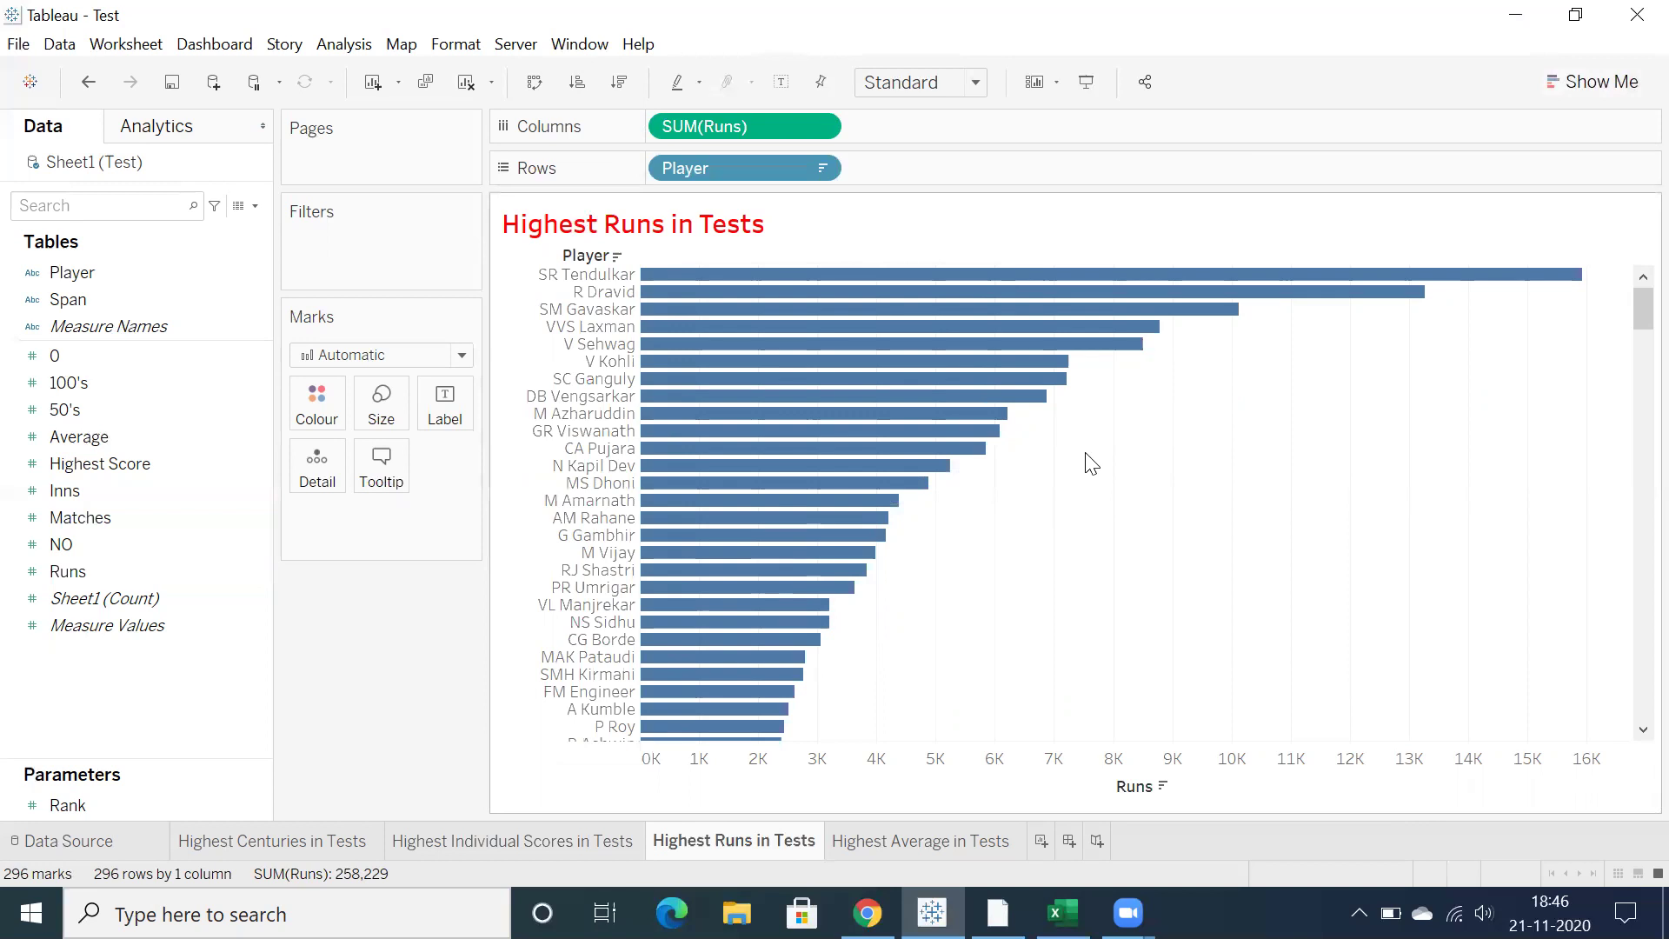
pyautogui.click(1590, 84)
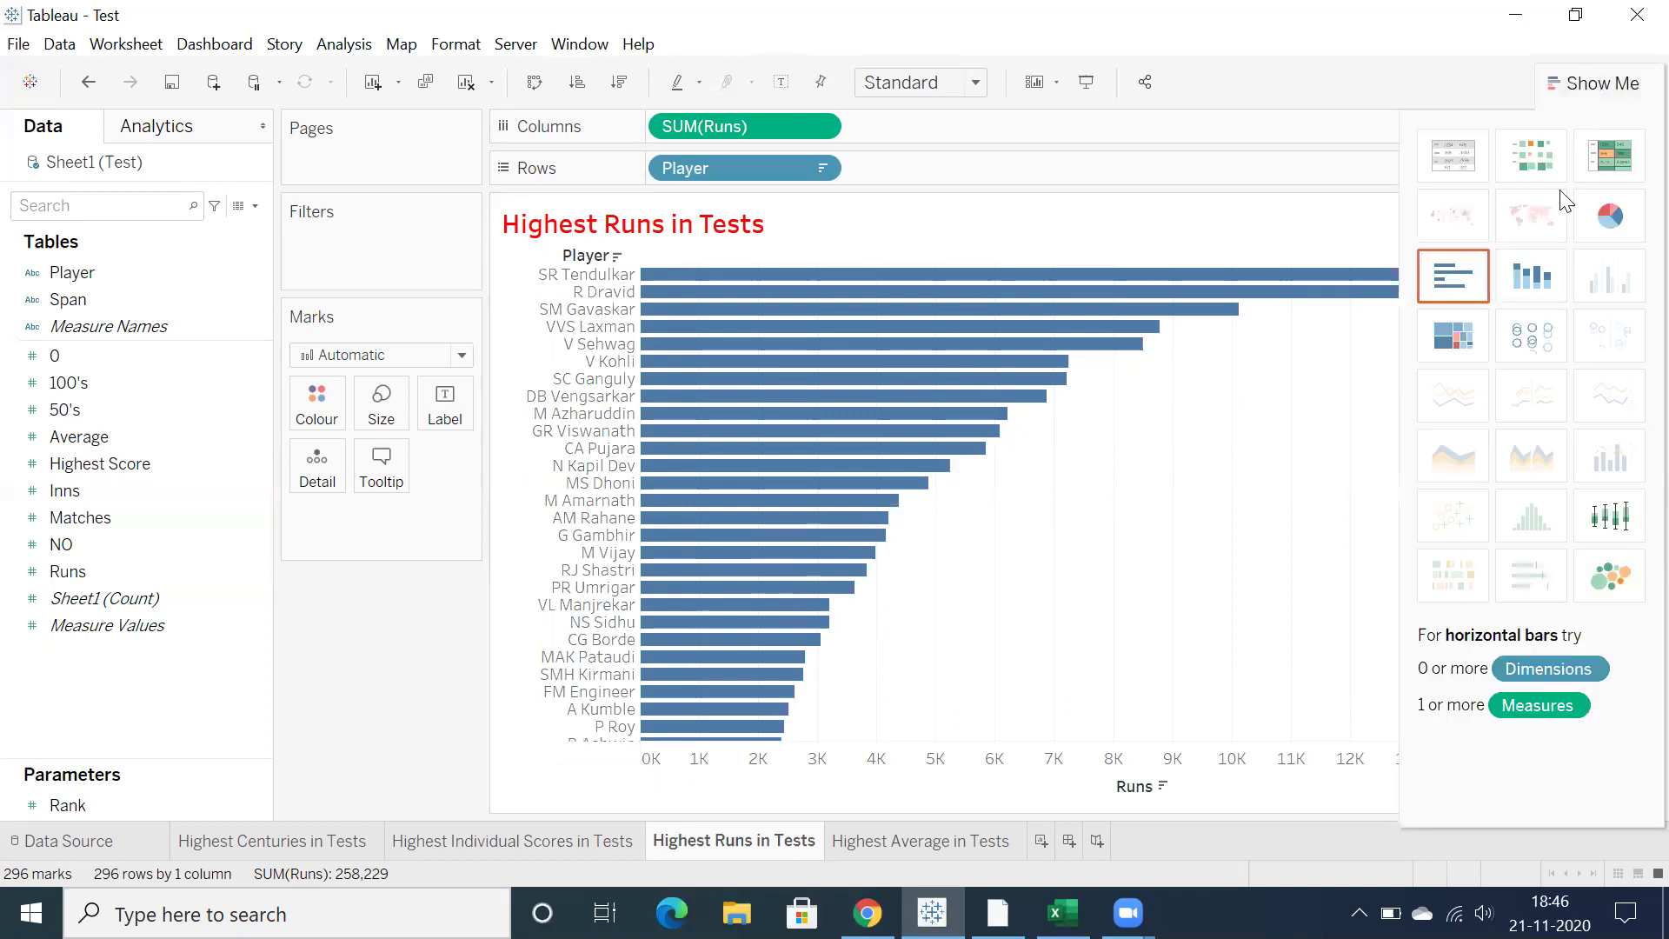
pyautogui.click(1602, 82)
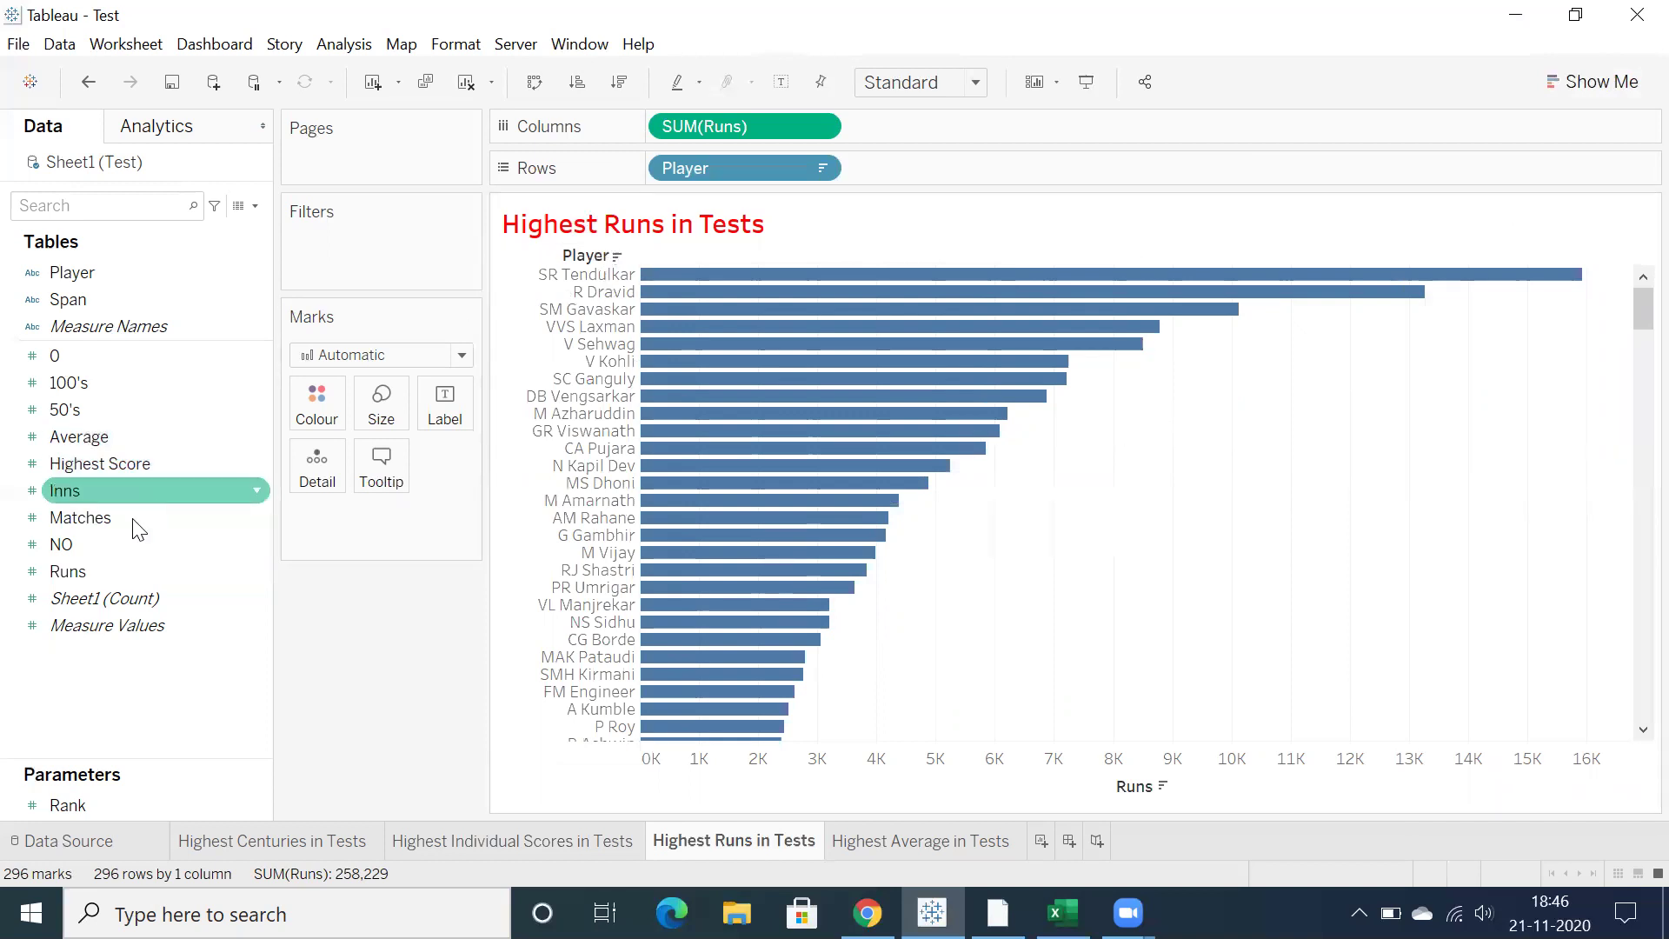
pyautogui.moveTo(87, 587); pyautogui.dragTo(437, 413)
pyautogui.moveTo(1536, 287)
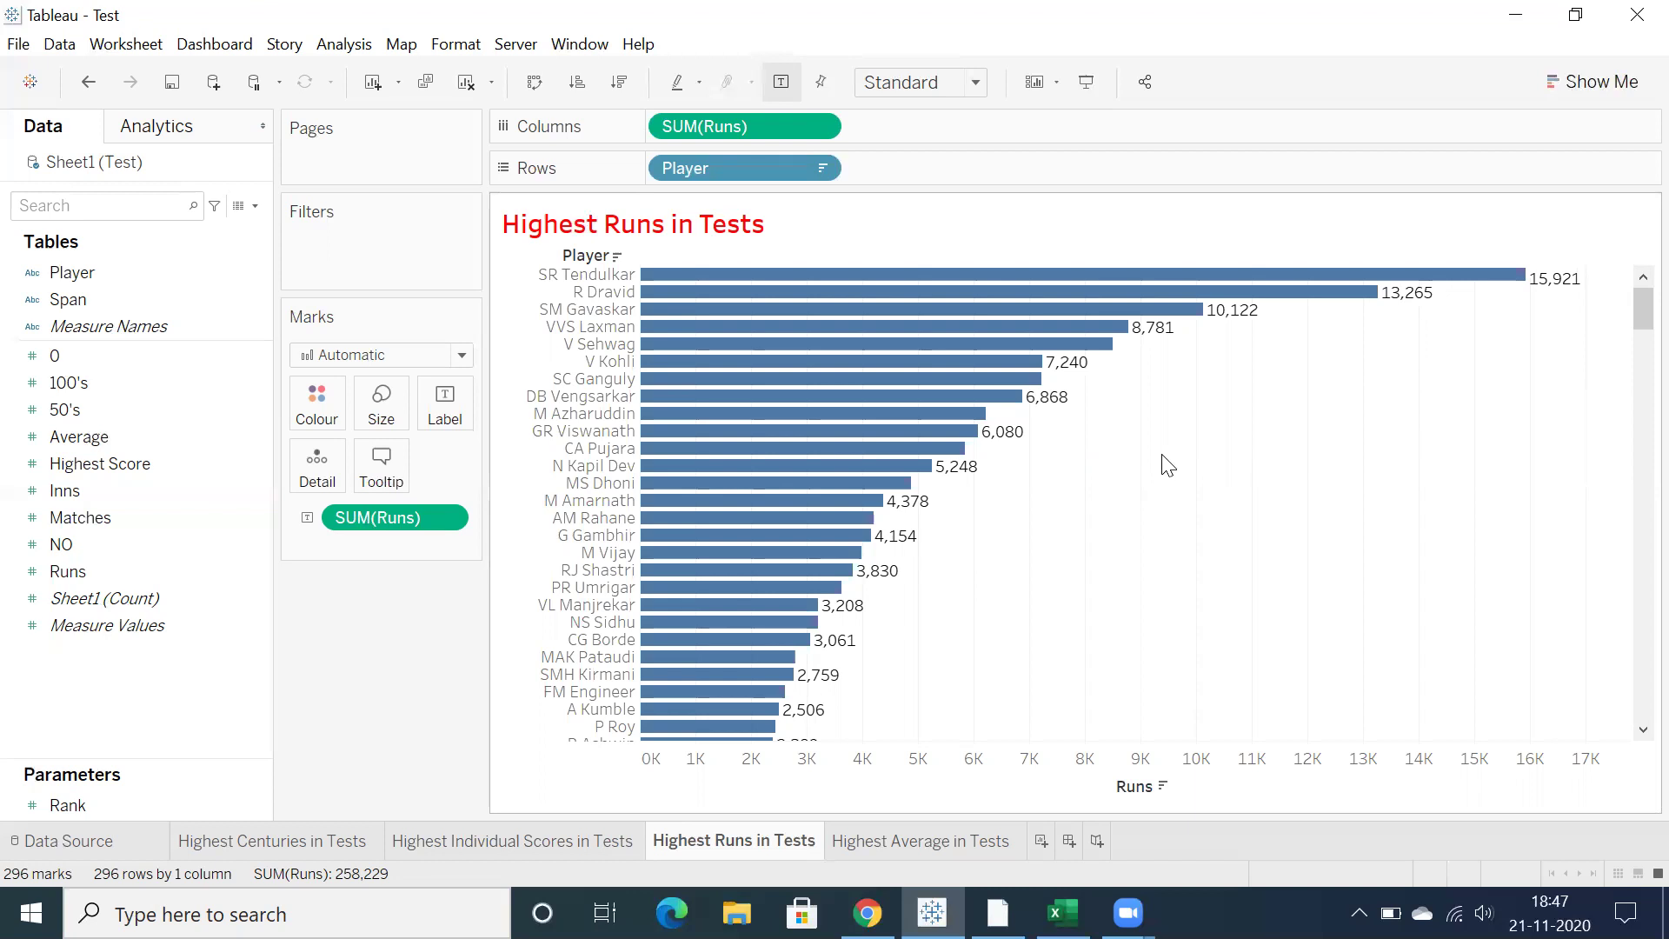
# Open the Highest Average in Tests sheet and add the Player and Average fields to it
pyautogui.click(883, 840)
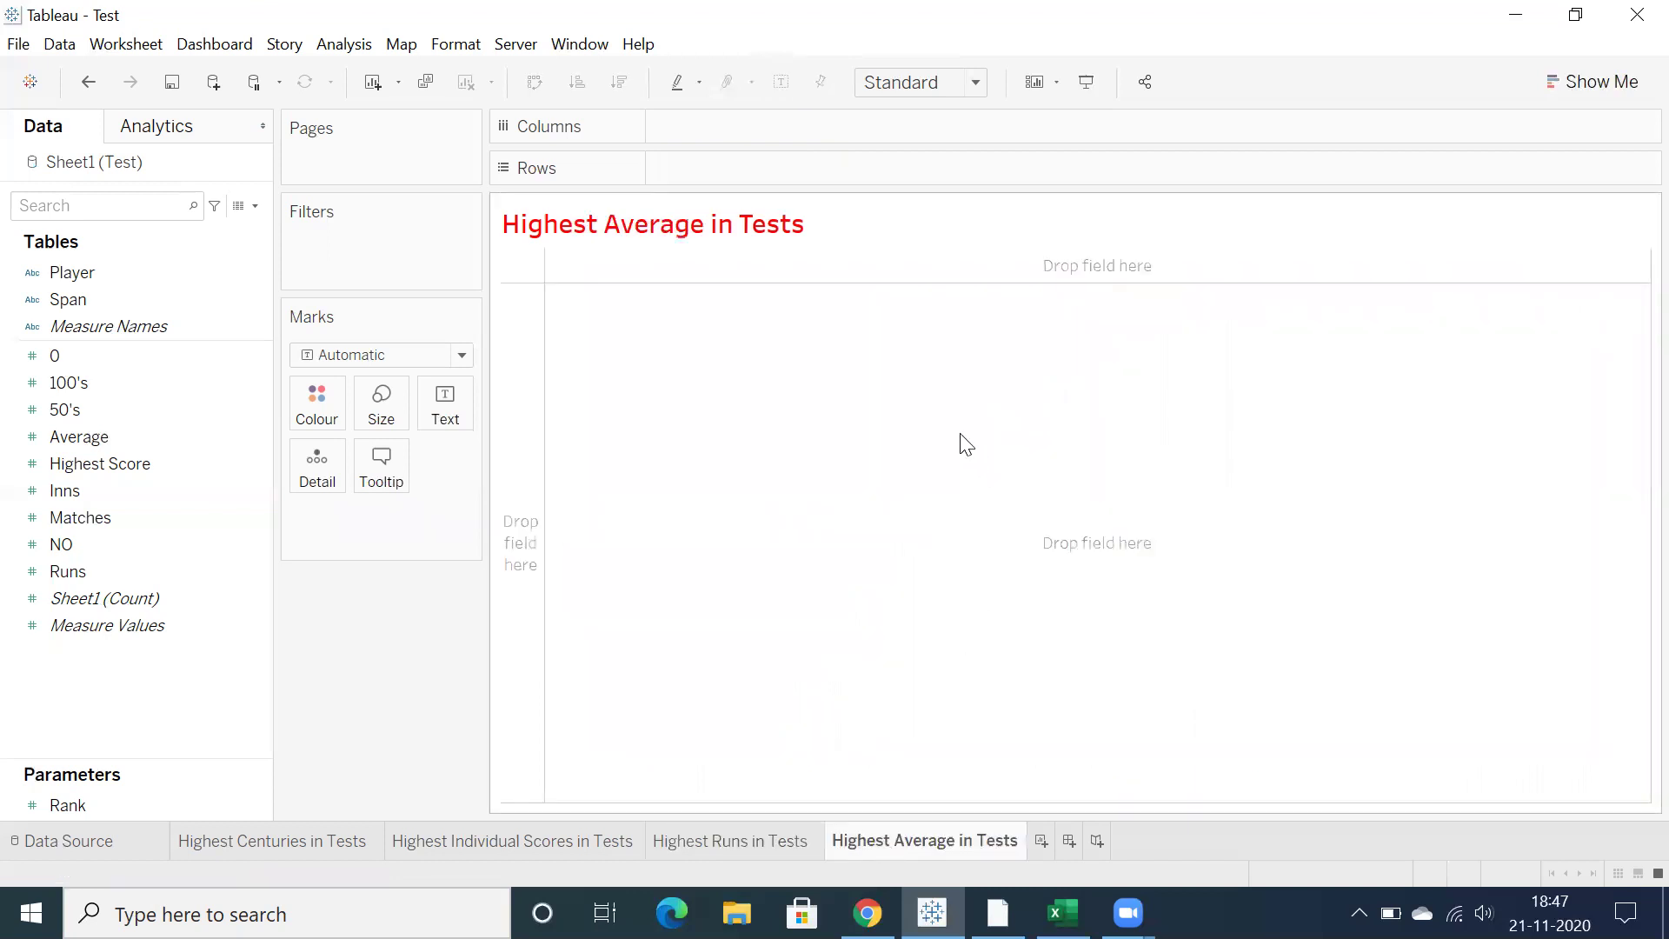
pyautogui.doubleClick(73, 275)
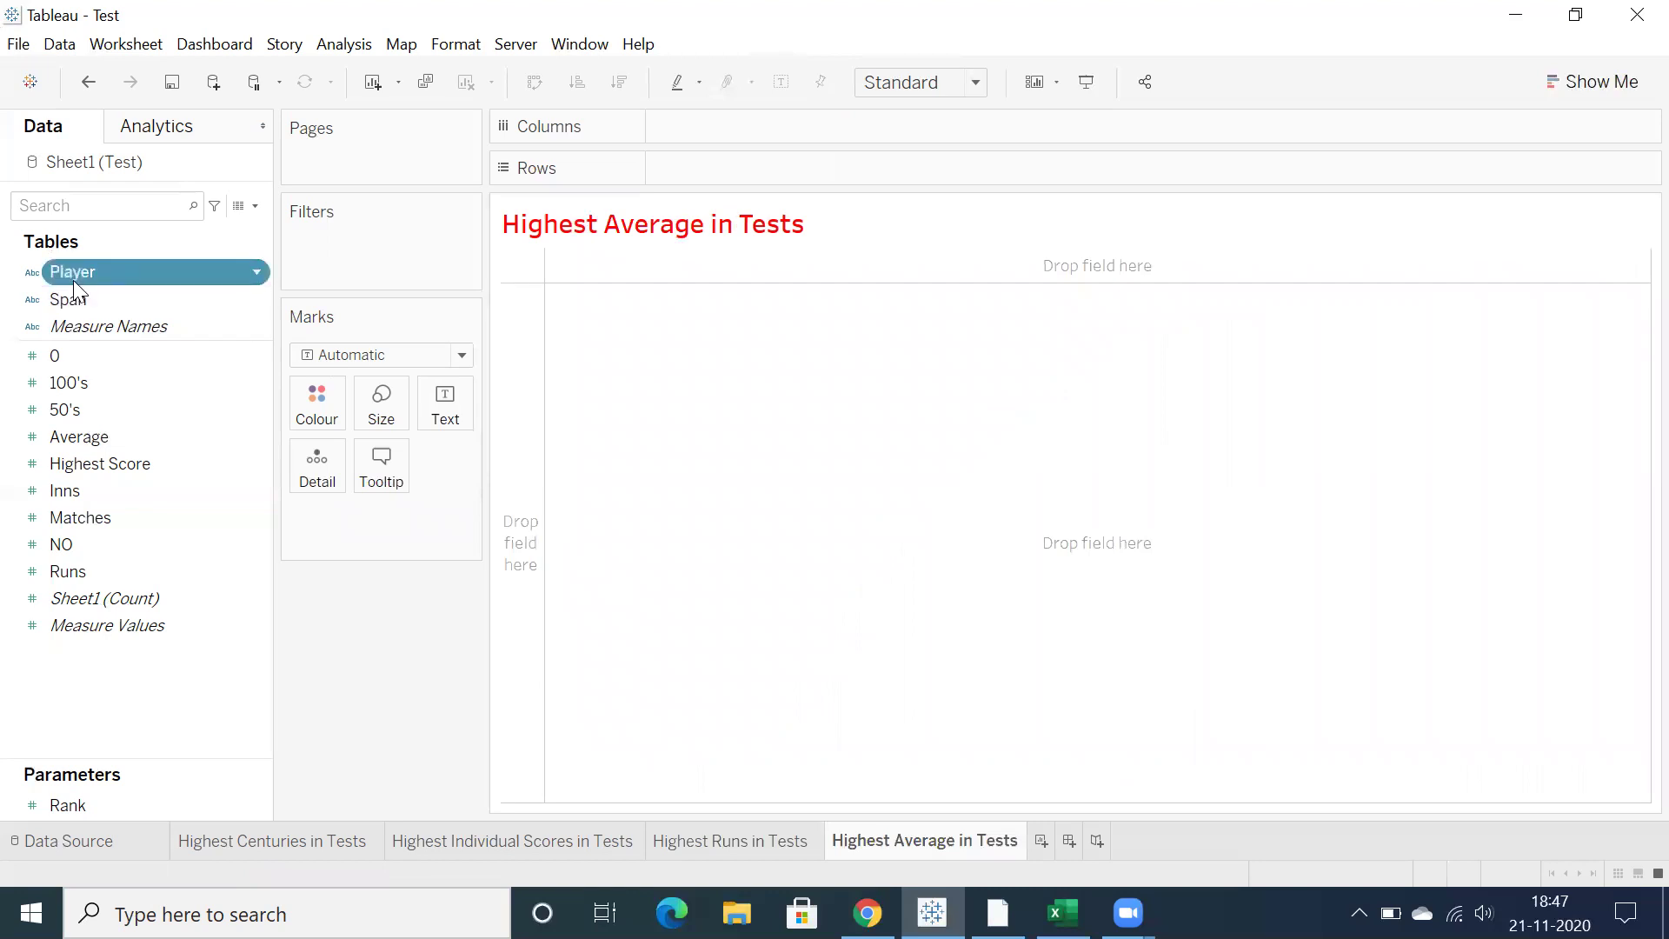
pyautogui.doubleClick(87, 433)
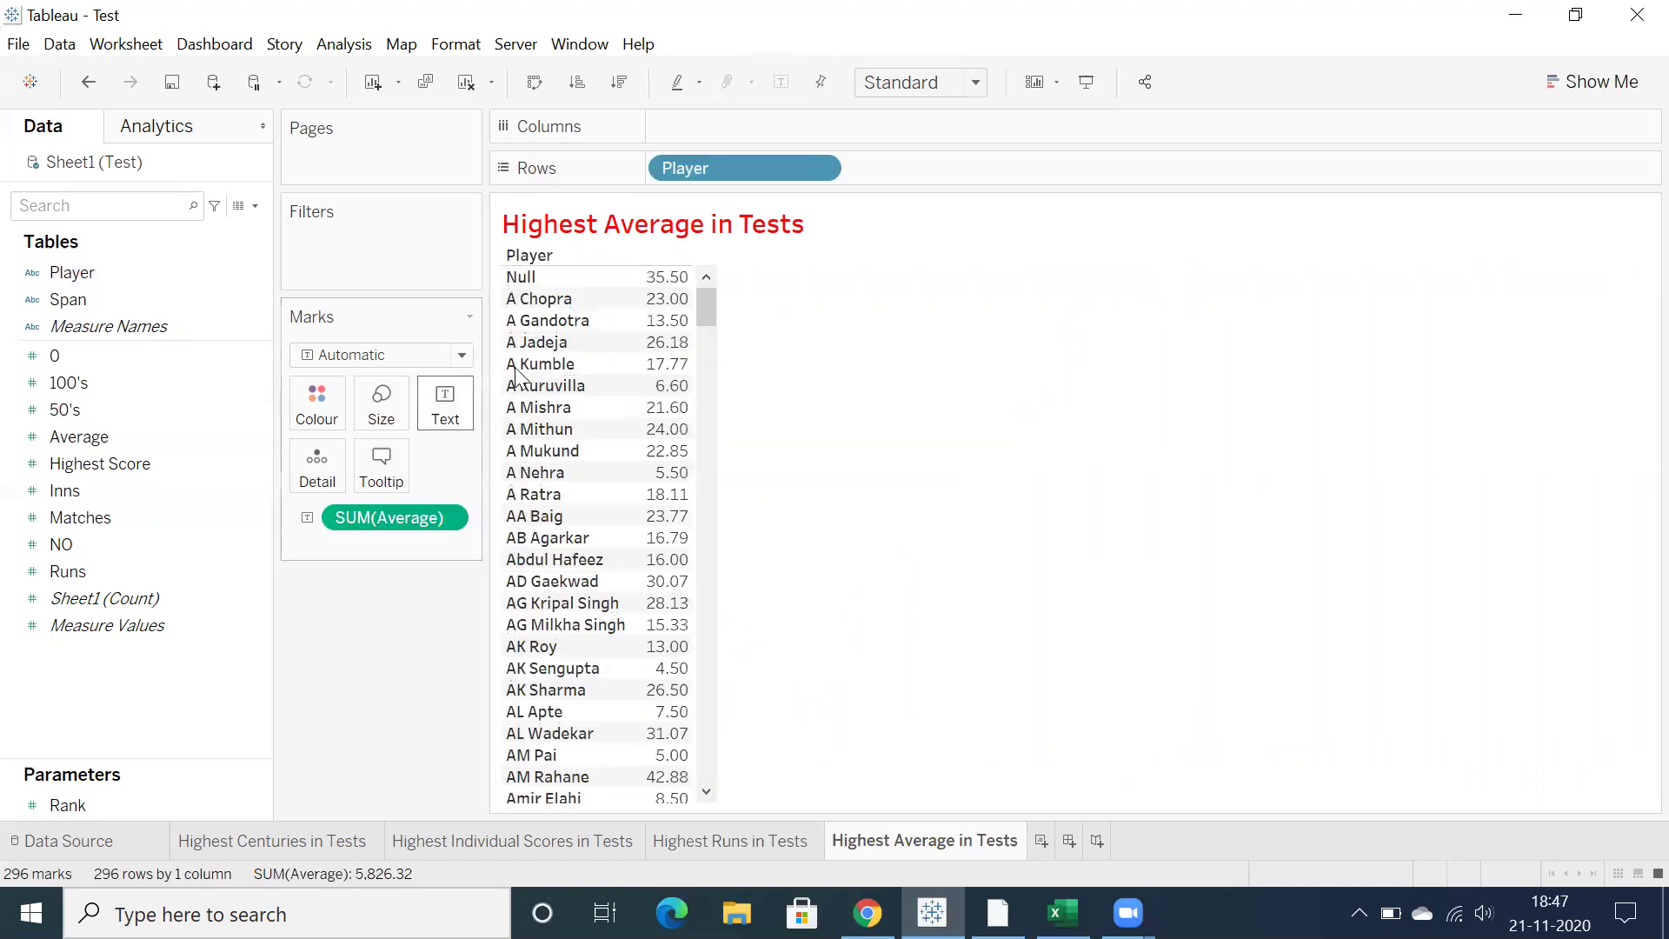
# Convert the averages table to a horizontal bar chart and sort the players by Average in descending order
pyautogui.click(1564, 83)
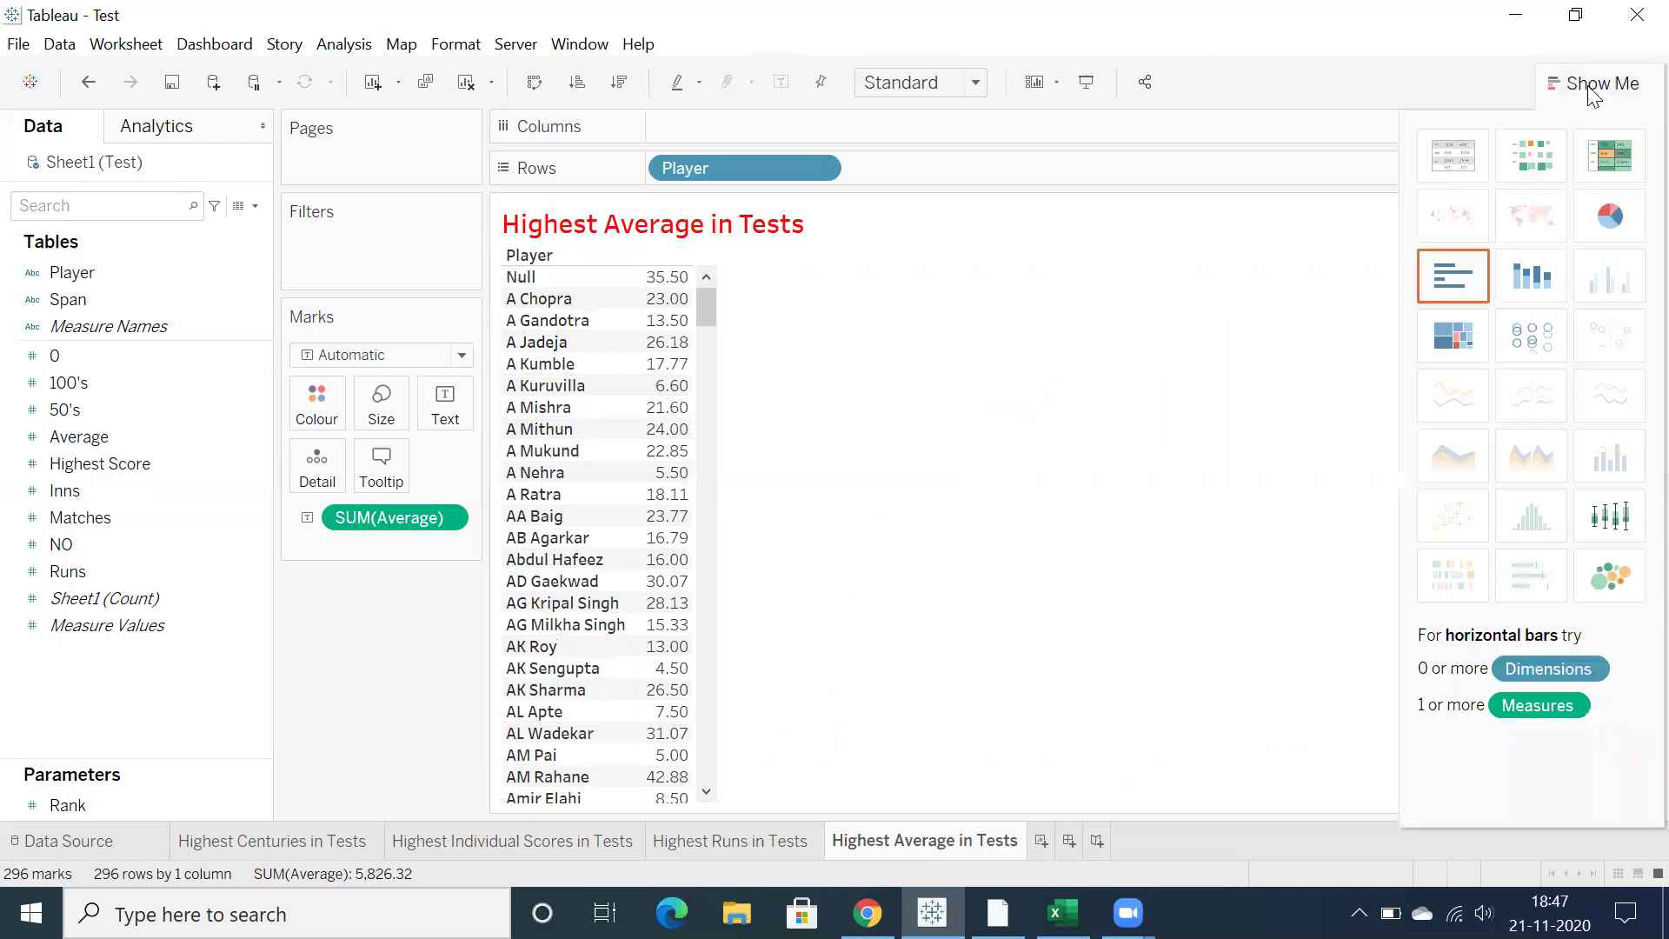
pyautogui.click(1458, 261)
pyautogui.click(1565, 82)
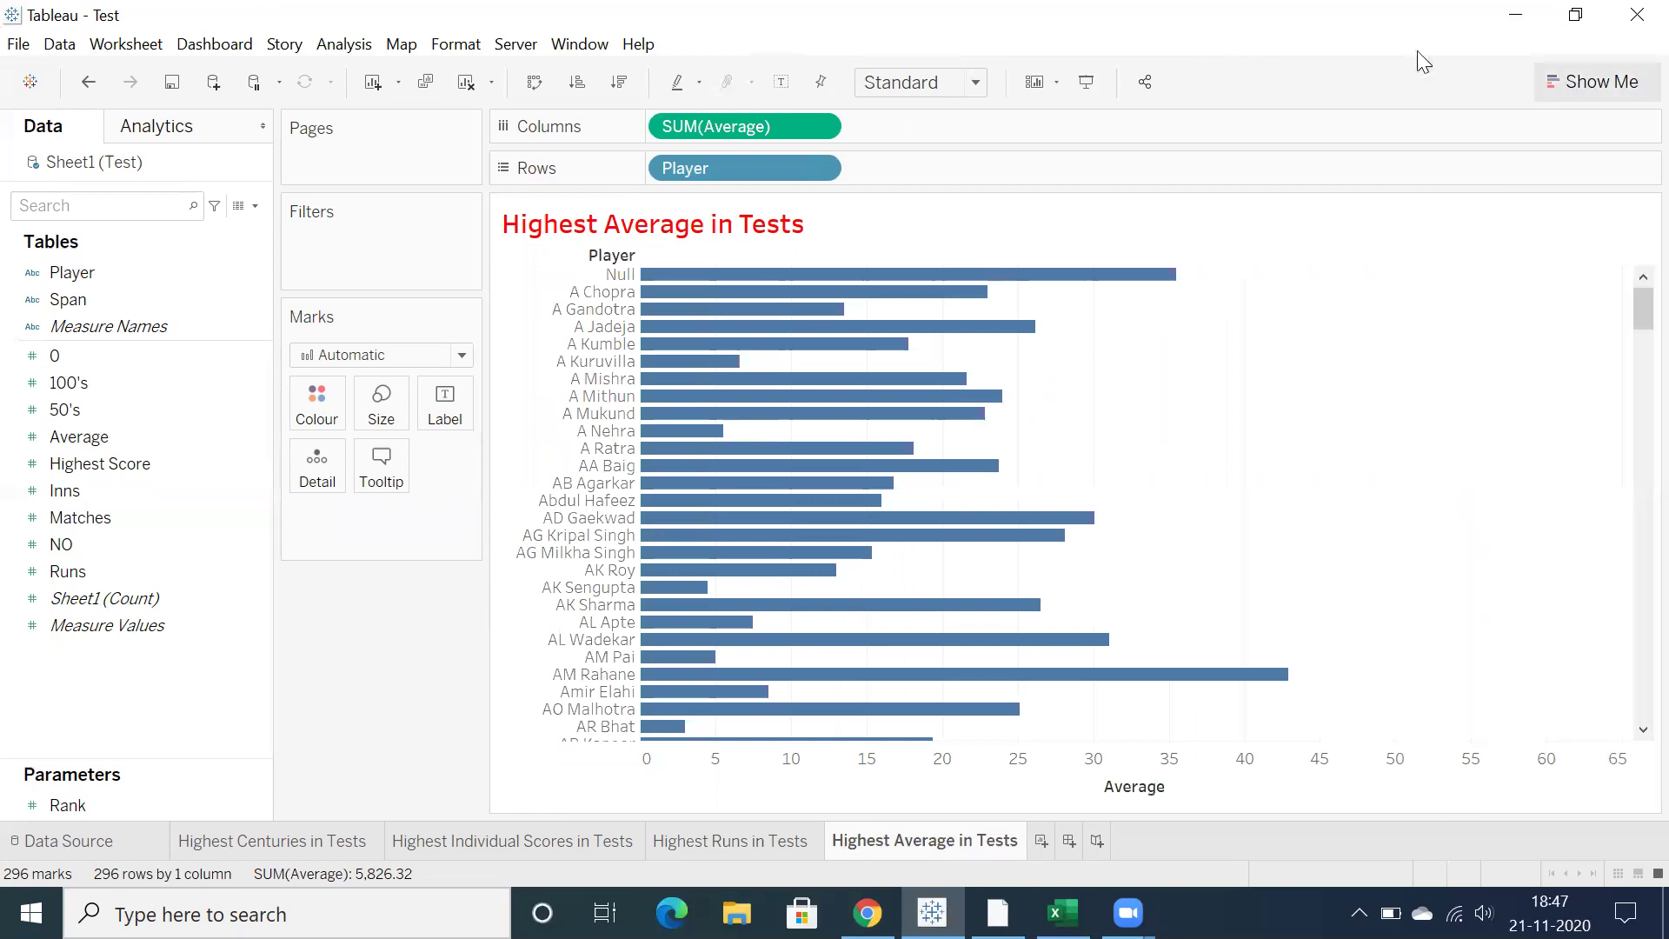
pyautogui.click(620, 83)
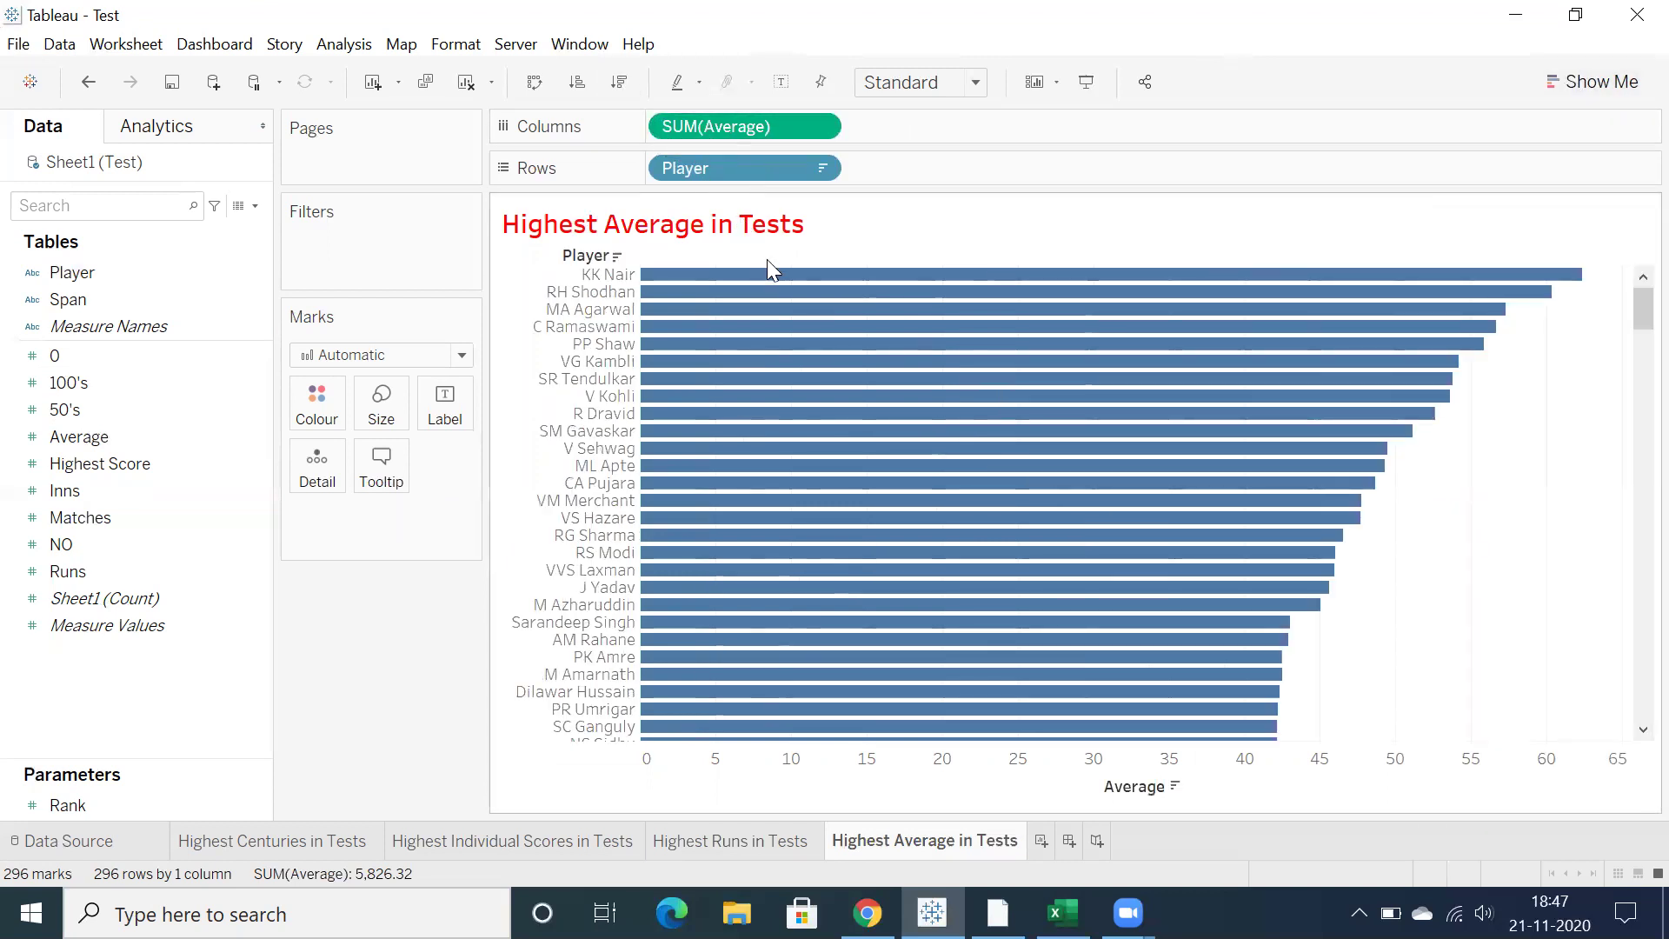
pyautogui.moveTo(753, 280)
pyautogui.moveTo(745, 286); pyautogui.dragTo(1388, 534)
pyautogui.click(1445, 540)
# Show a filter for Matches on the averages sheet and set its minimum to 50
pyautogui.rightClick(108, 518)
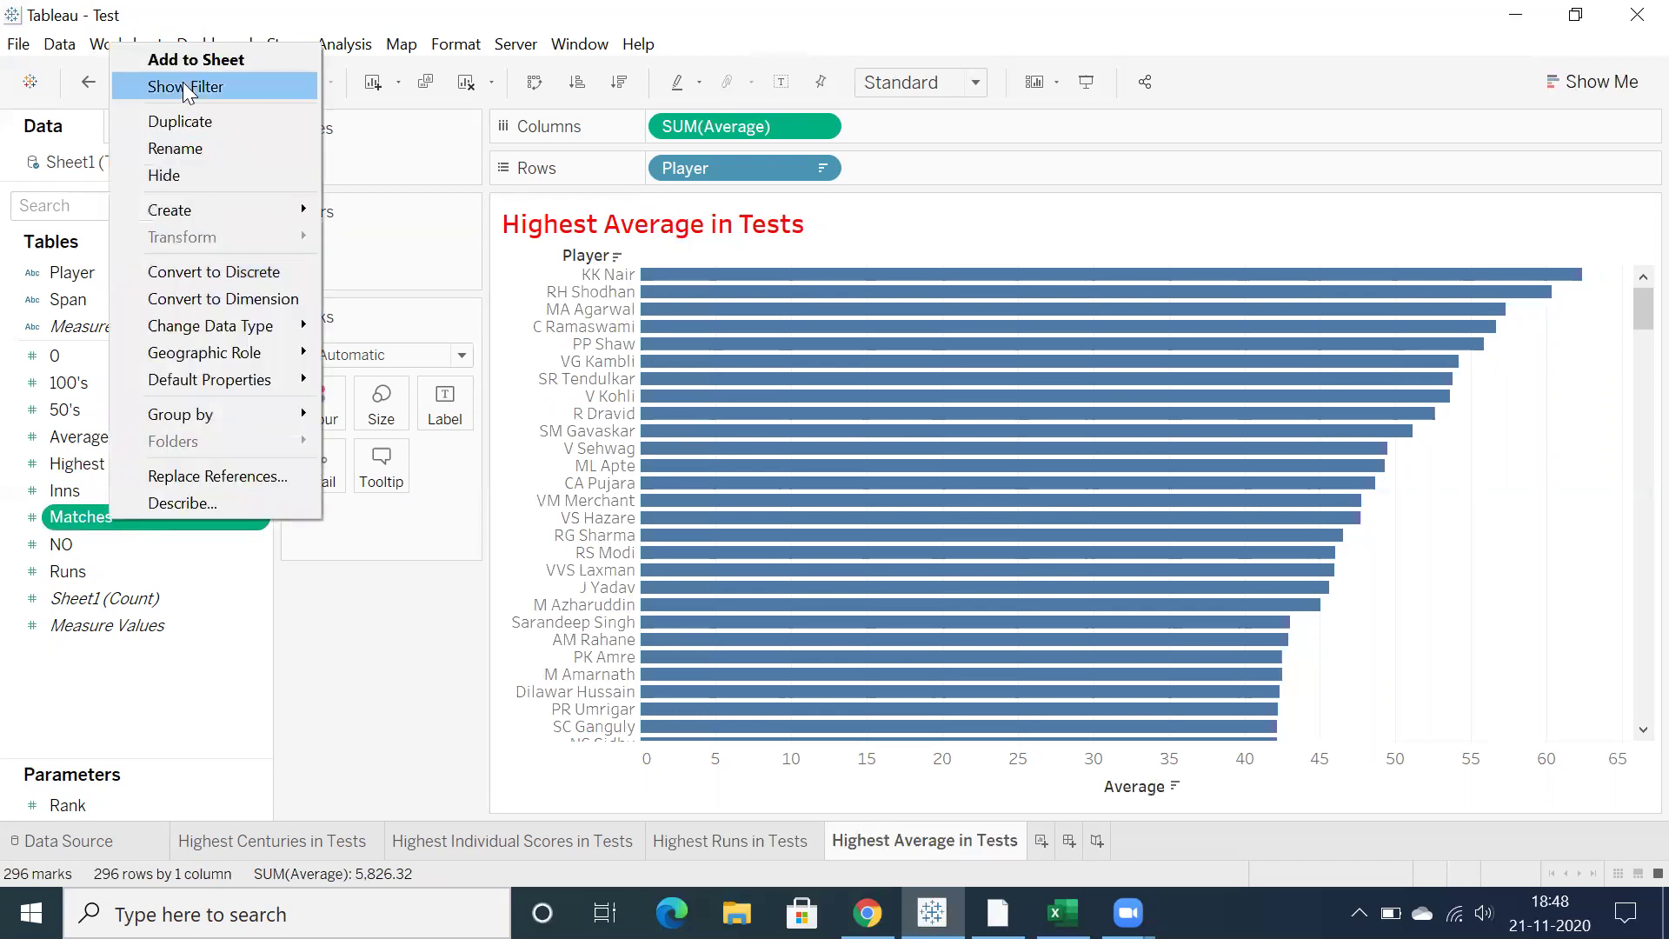
pyautogui.click(487, 200)
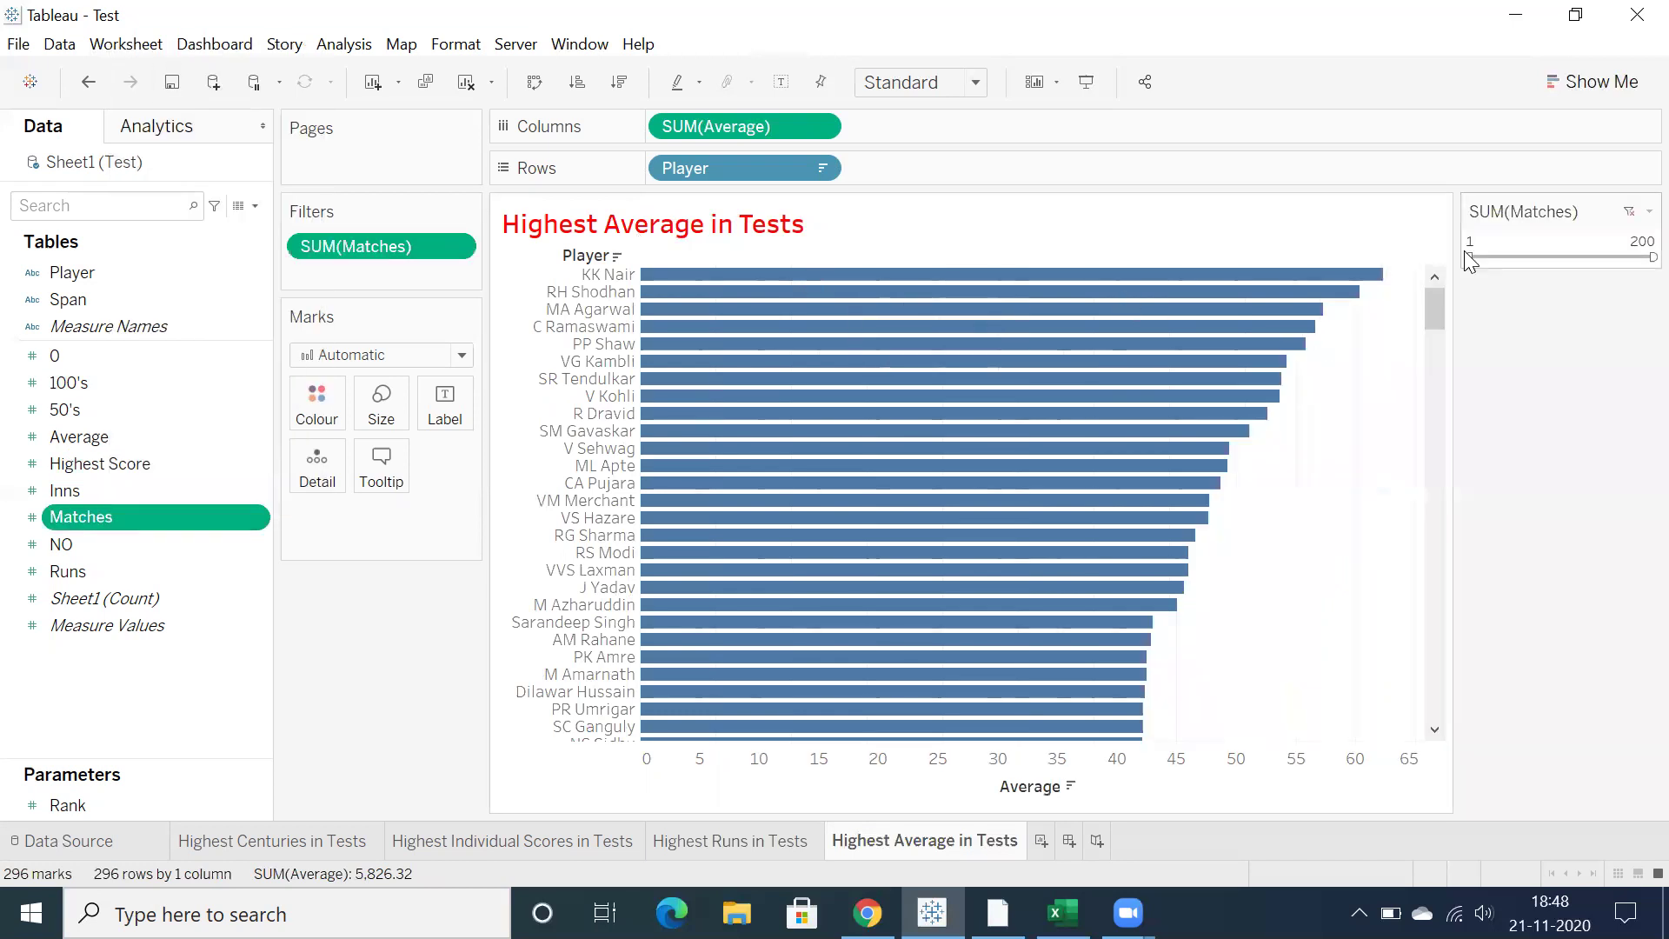
pyautogui.click(1509, 246)
pyautogui.write('50')
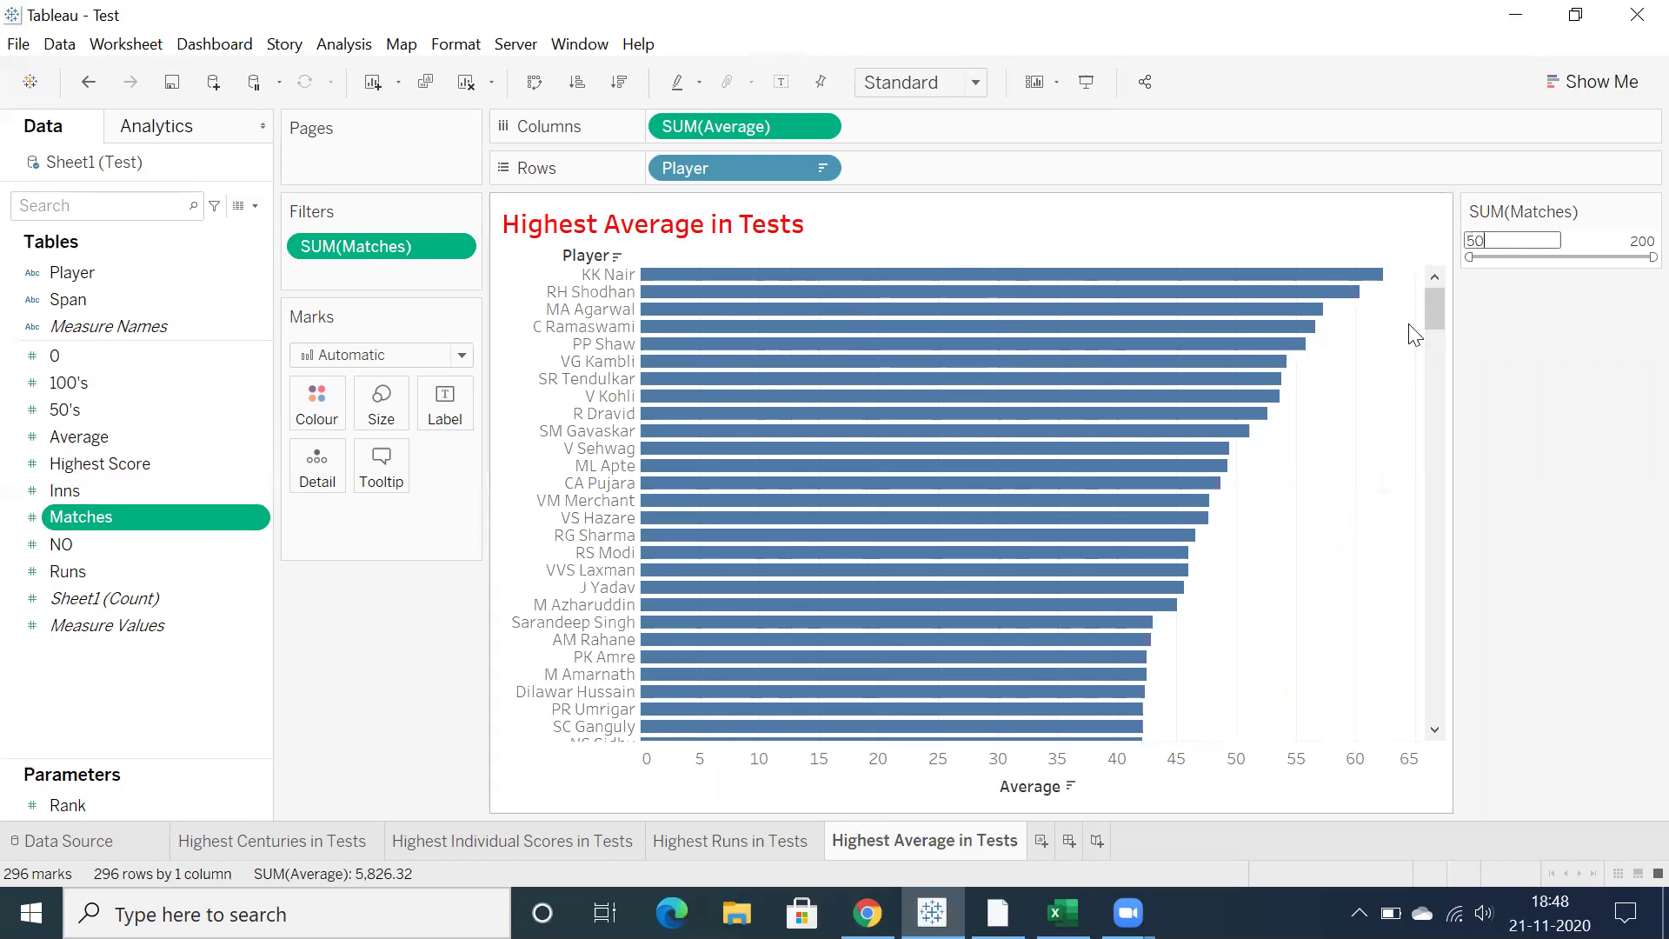
pyautogui.press('Return')
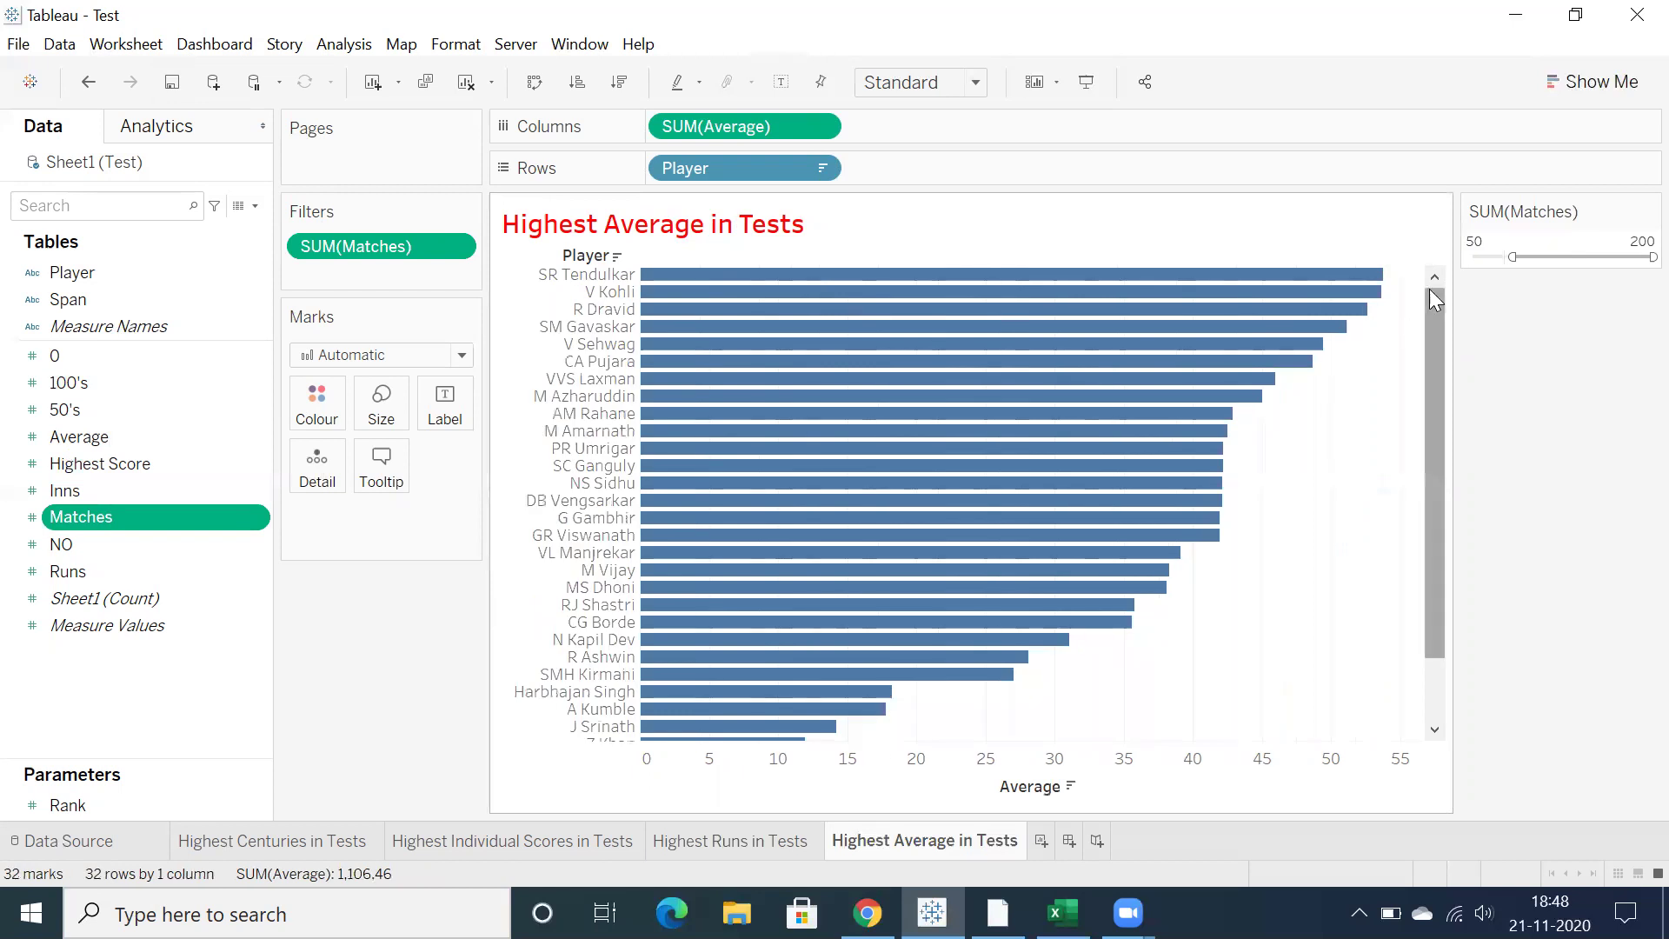
# Try a minimum of 30 in the Matches filter and return it to 50
pyautogui.click(1506, 240)
pyautogui.write('30')
pyautogui.press('Return')
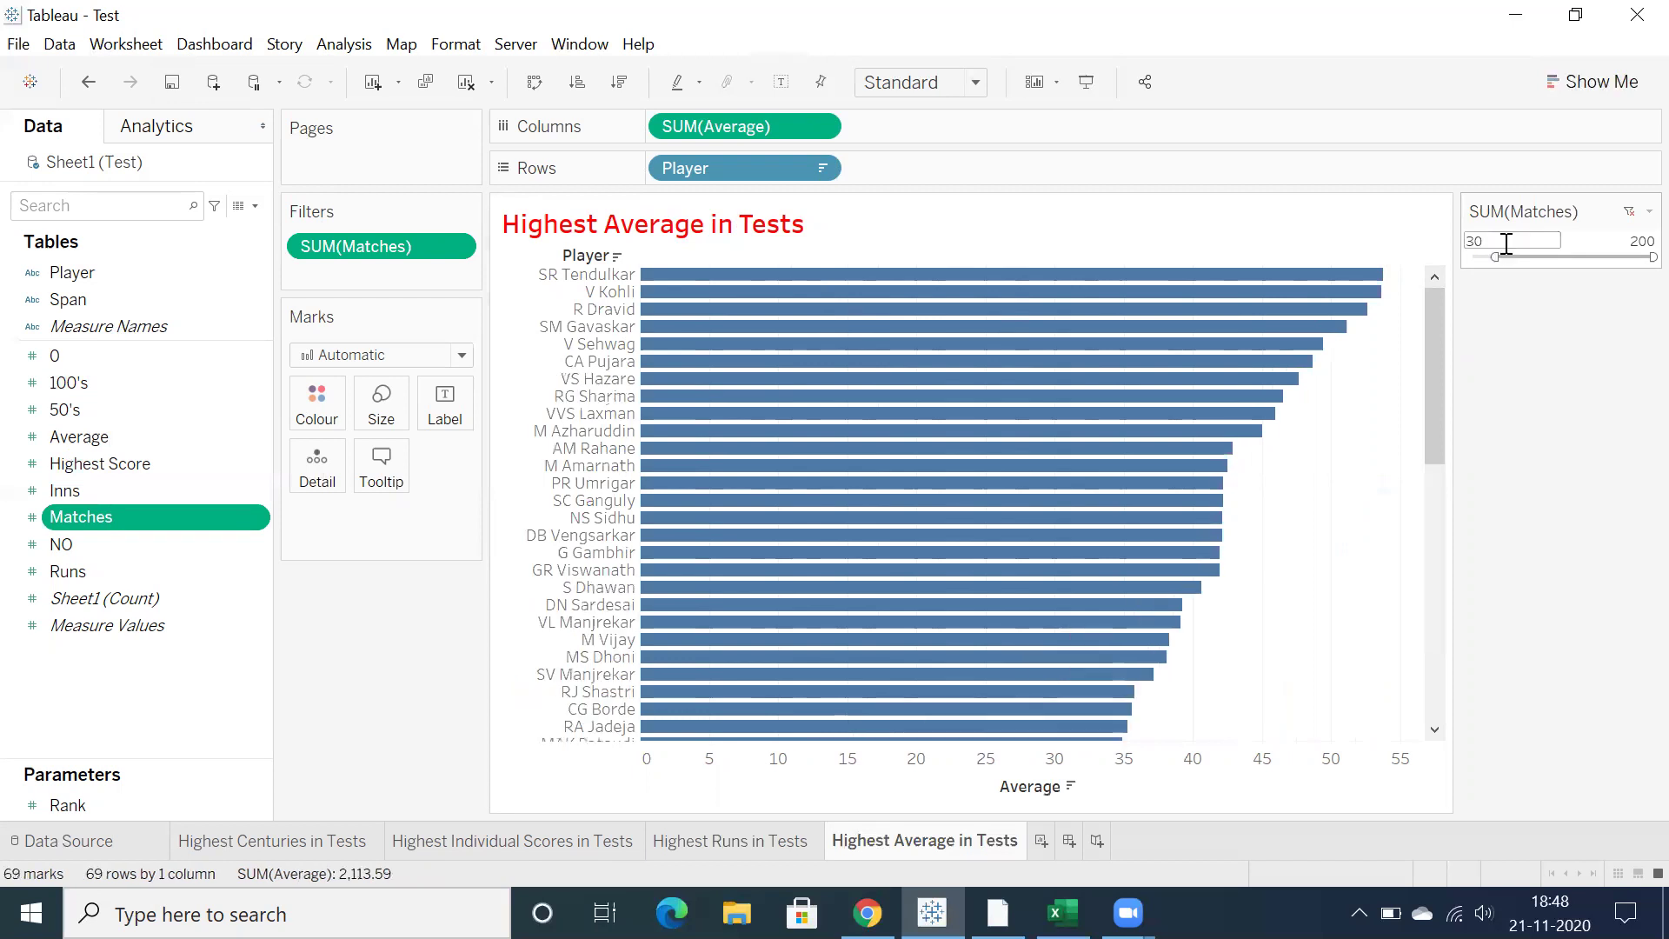
pyautogui.click(1506, 242)
pyautogui.write('50')
pyautogui.press('Return')
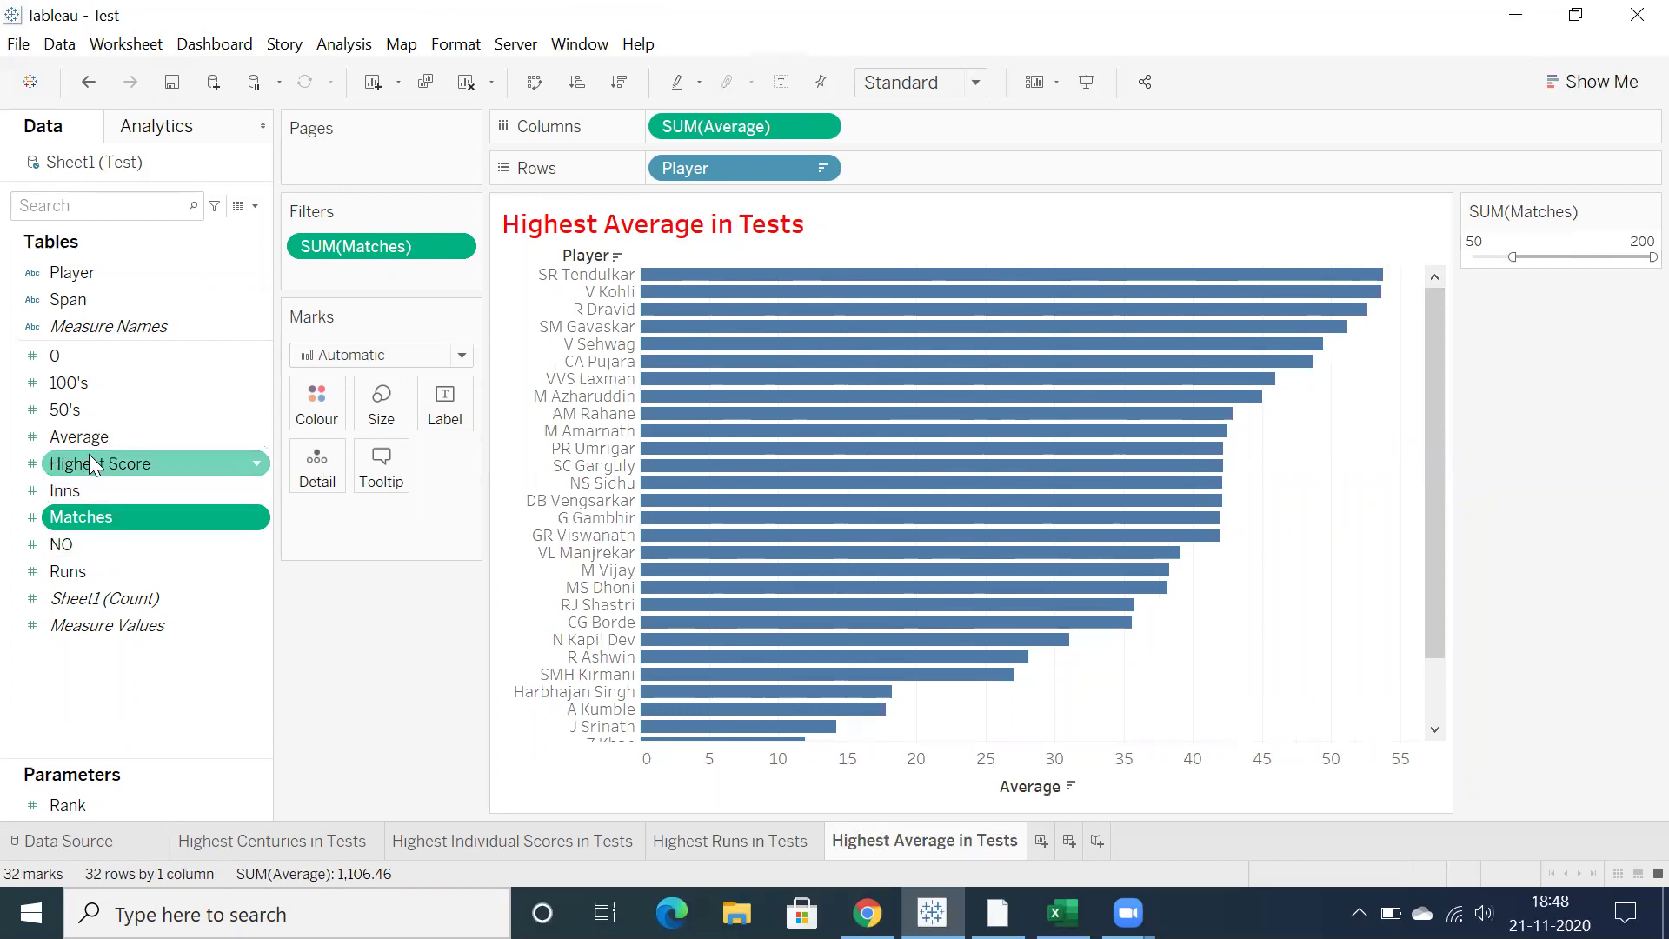
# Label the bars of the averages chart with the Average field
pyautogui.moveTo(91, 435); pyautogui.dragTo(439, 407)
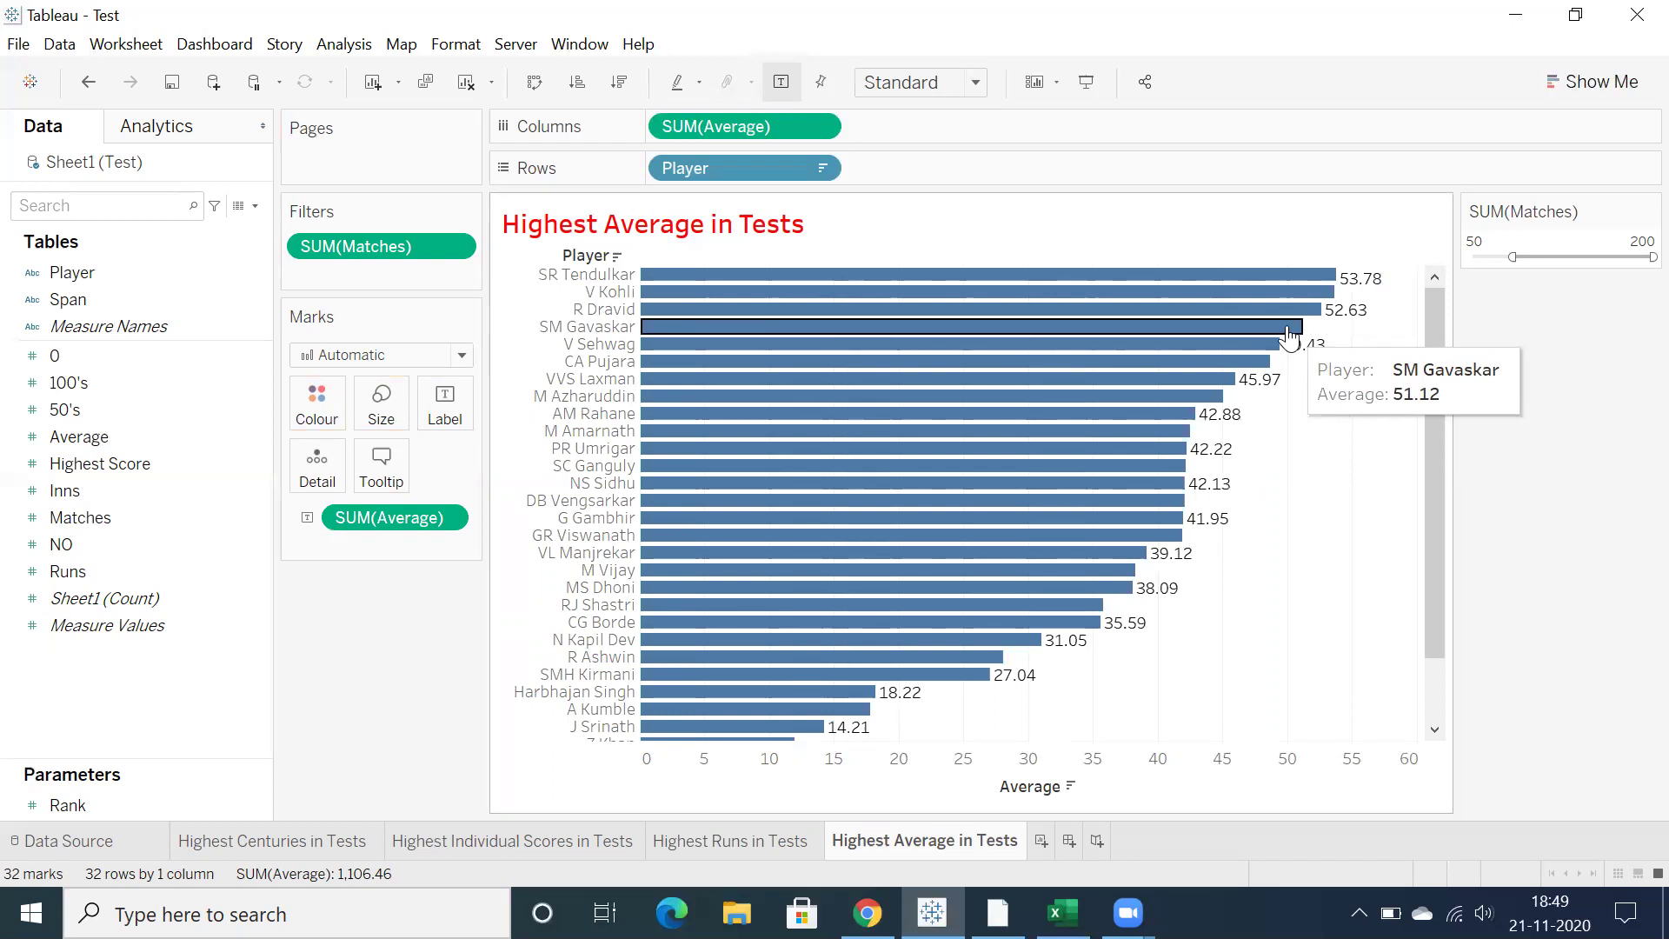
pyautogui.moveTo(1288, 326); pyautogui.dragTo(1267, 269)
pyautogui.click(1322, 406)
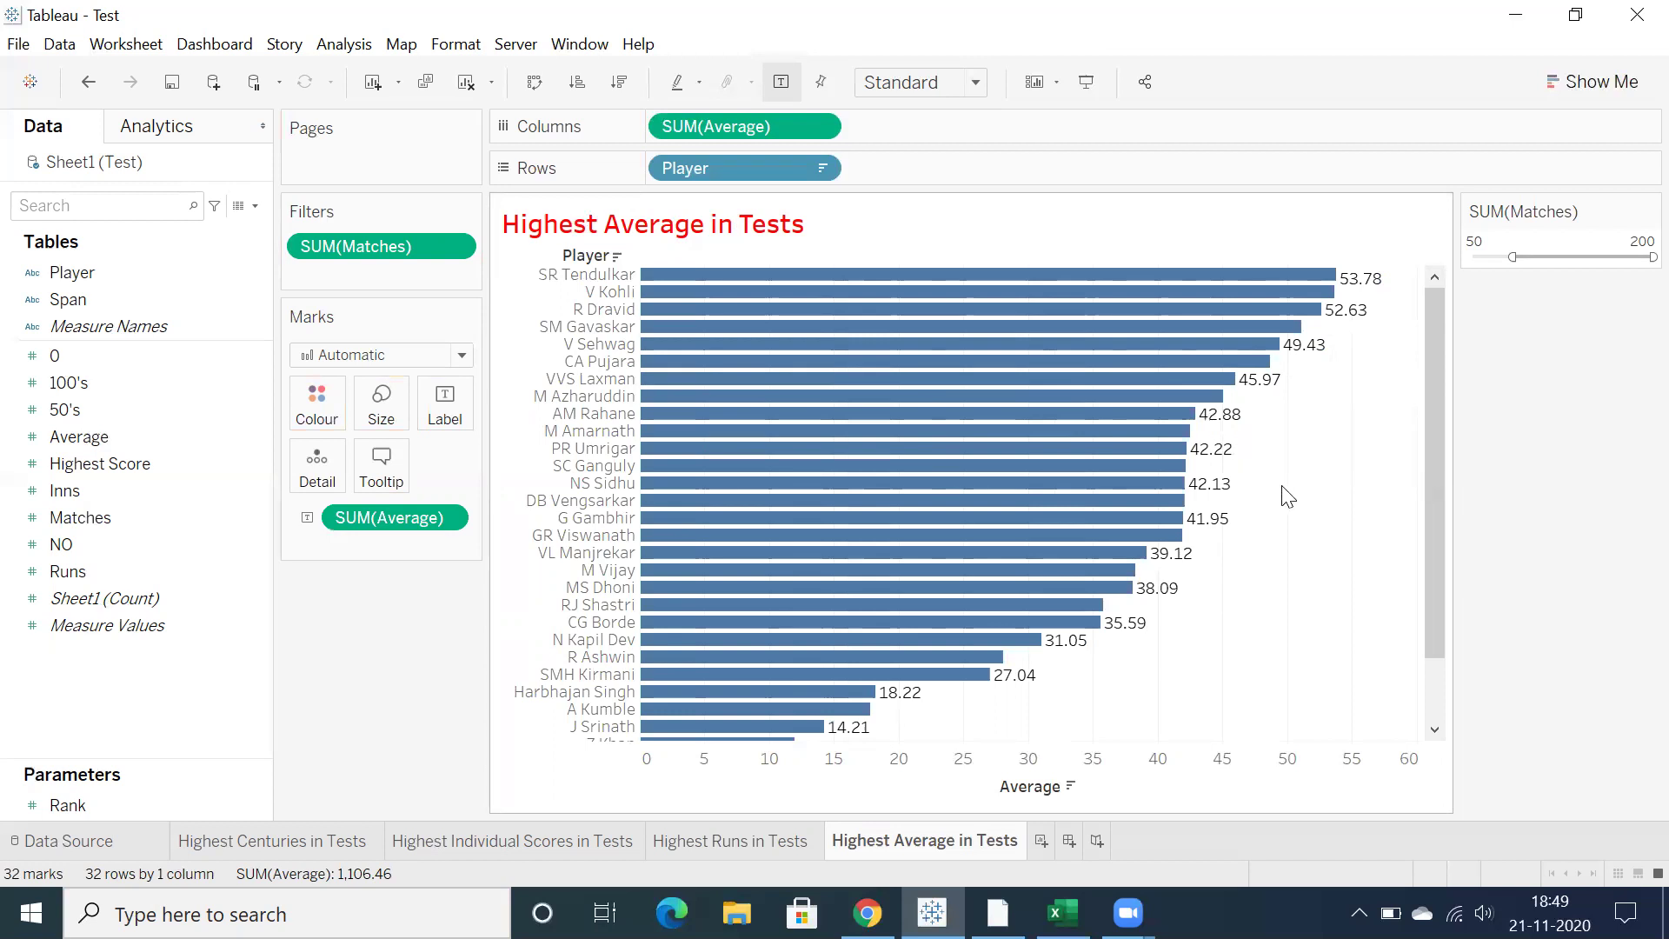
# Lower the Matches filter's minimum to 30
pyautogui.click(1499, 241)
pyautogui.doubleClick(1499, 241)
pyautogui.write('30')
pyautogui.press('Return')
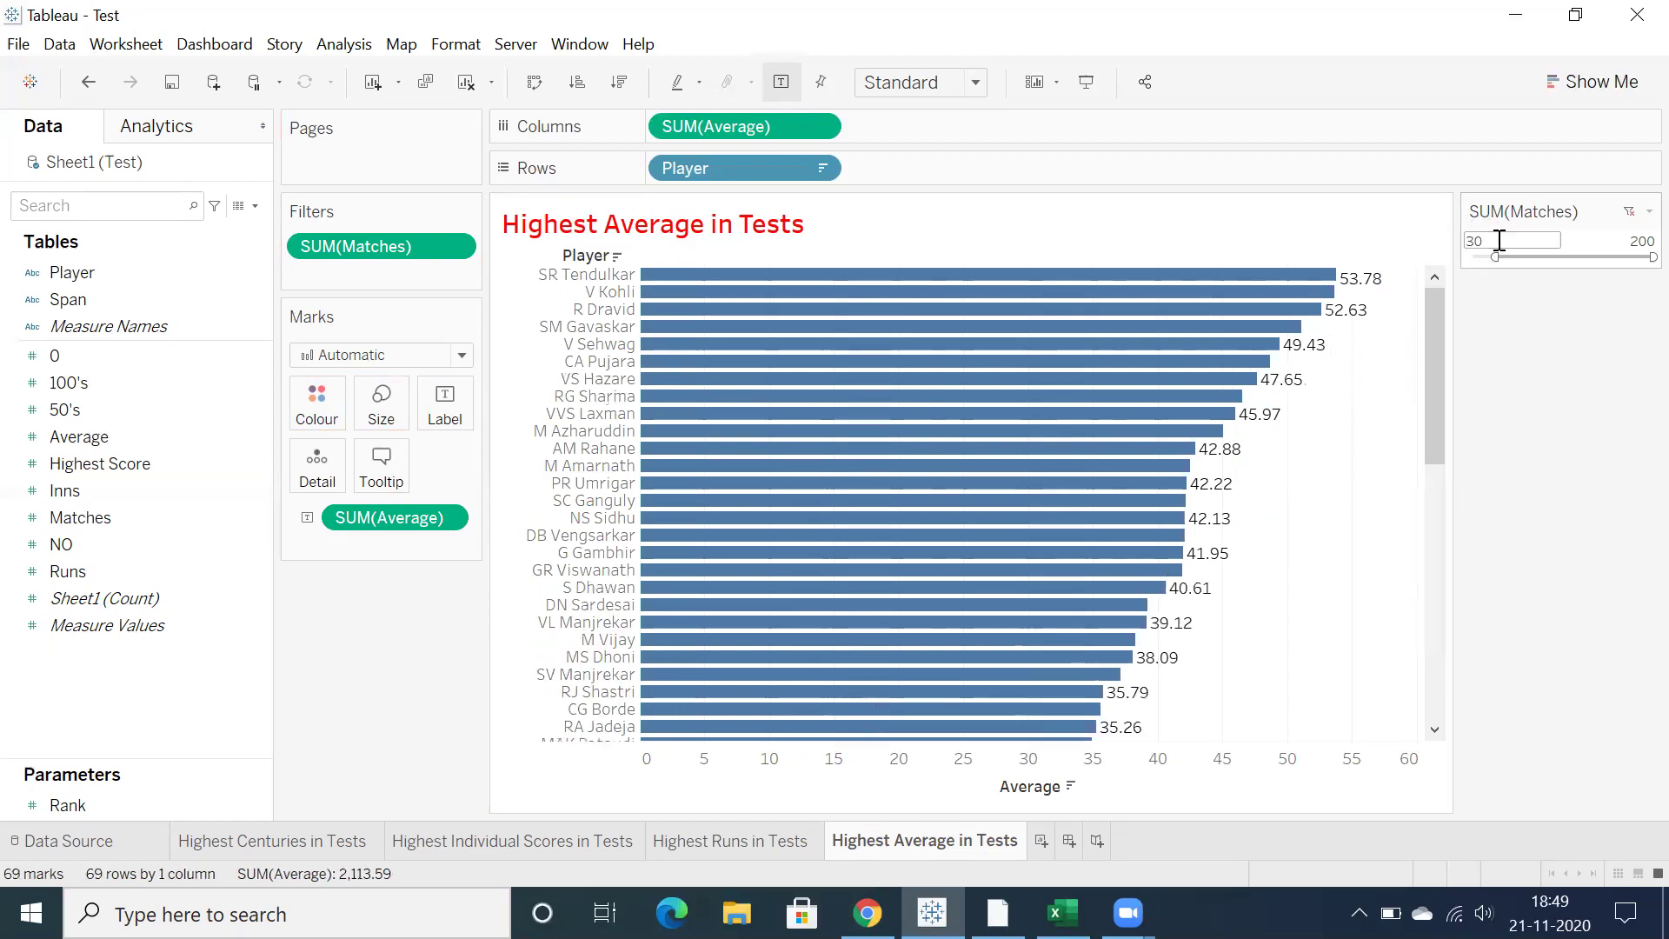
# Reset the Matches filter to its full range to view all players' averages, and restore the minimum of 30
pyautogui.doubleClick(1499, 241)
pyautogui.click(1629, 211)
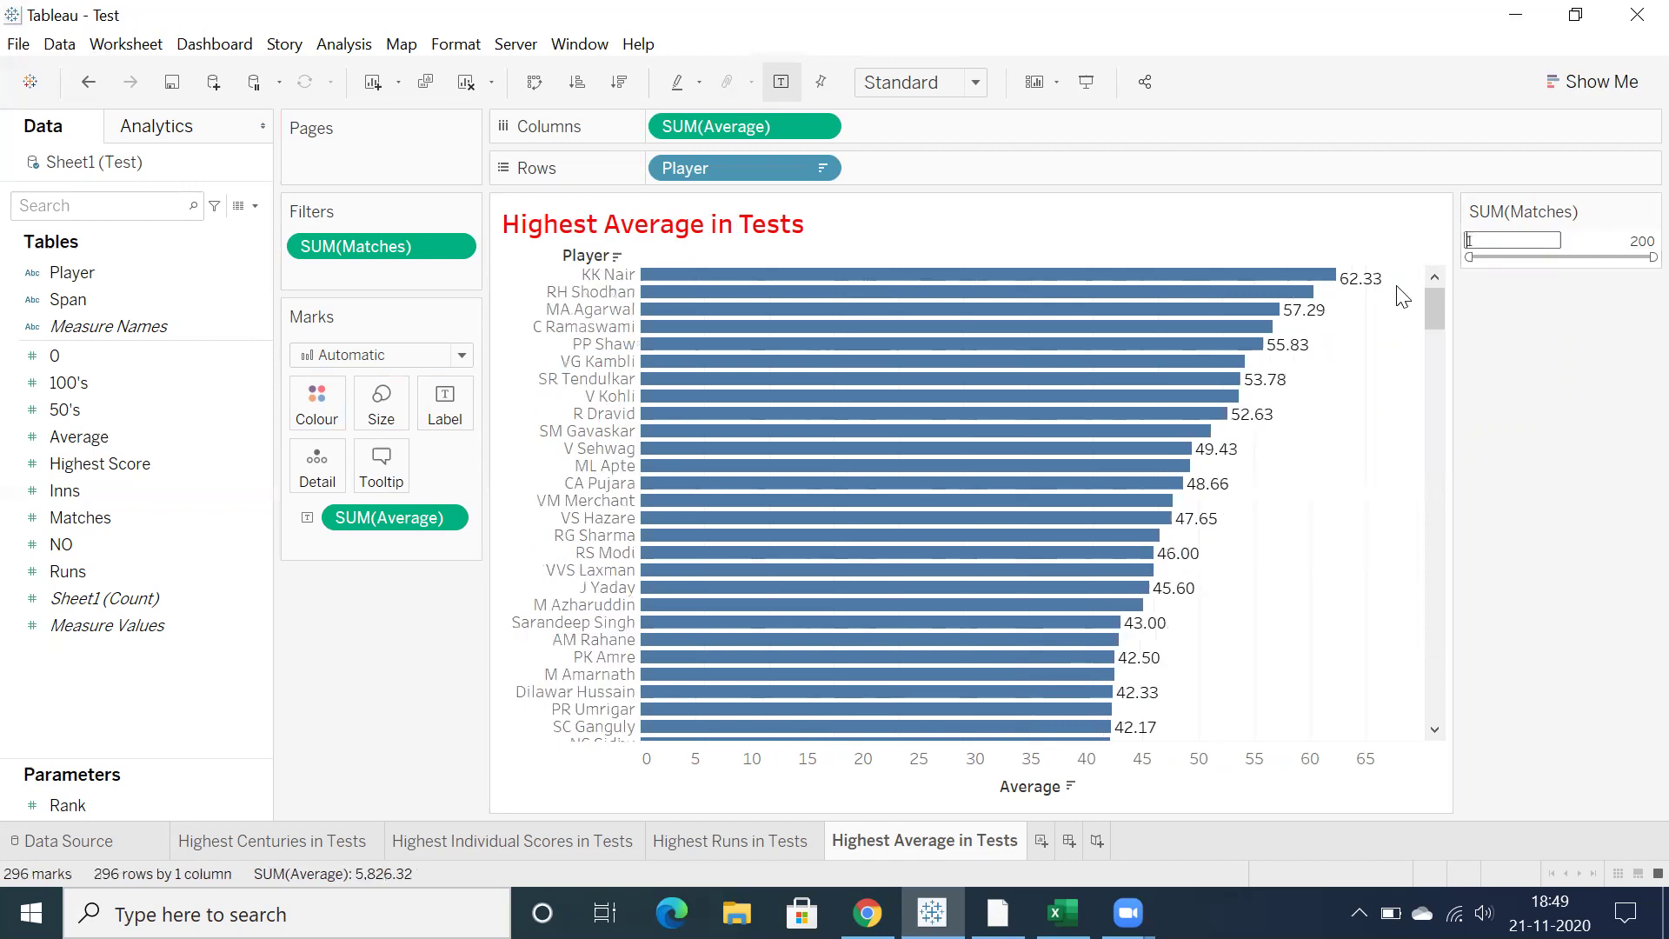
pyautogui.moveTo(1259, 284)
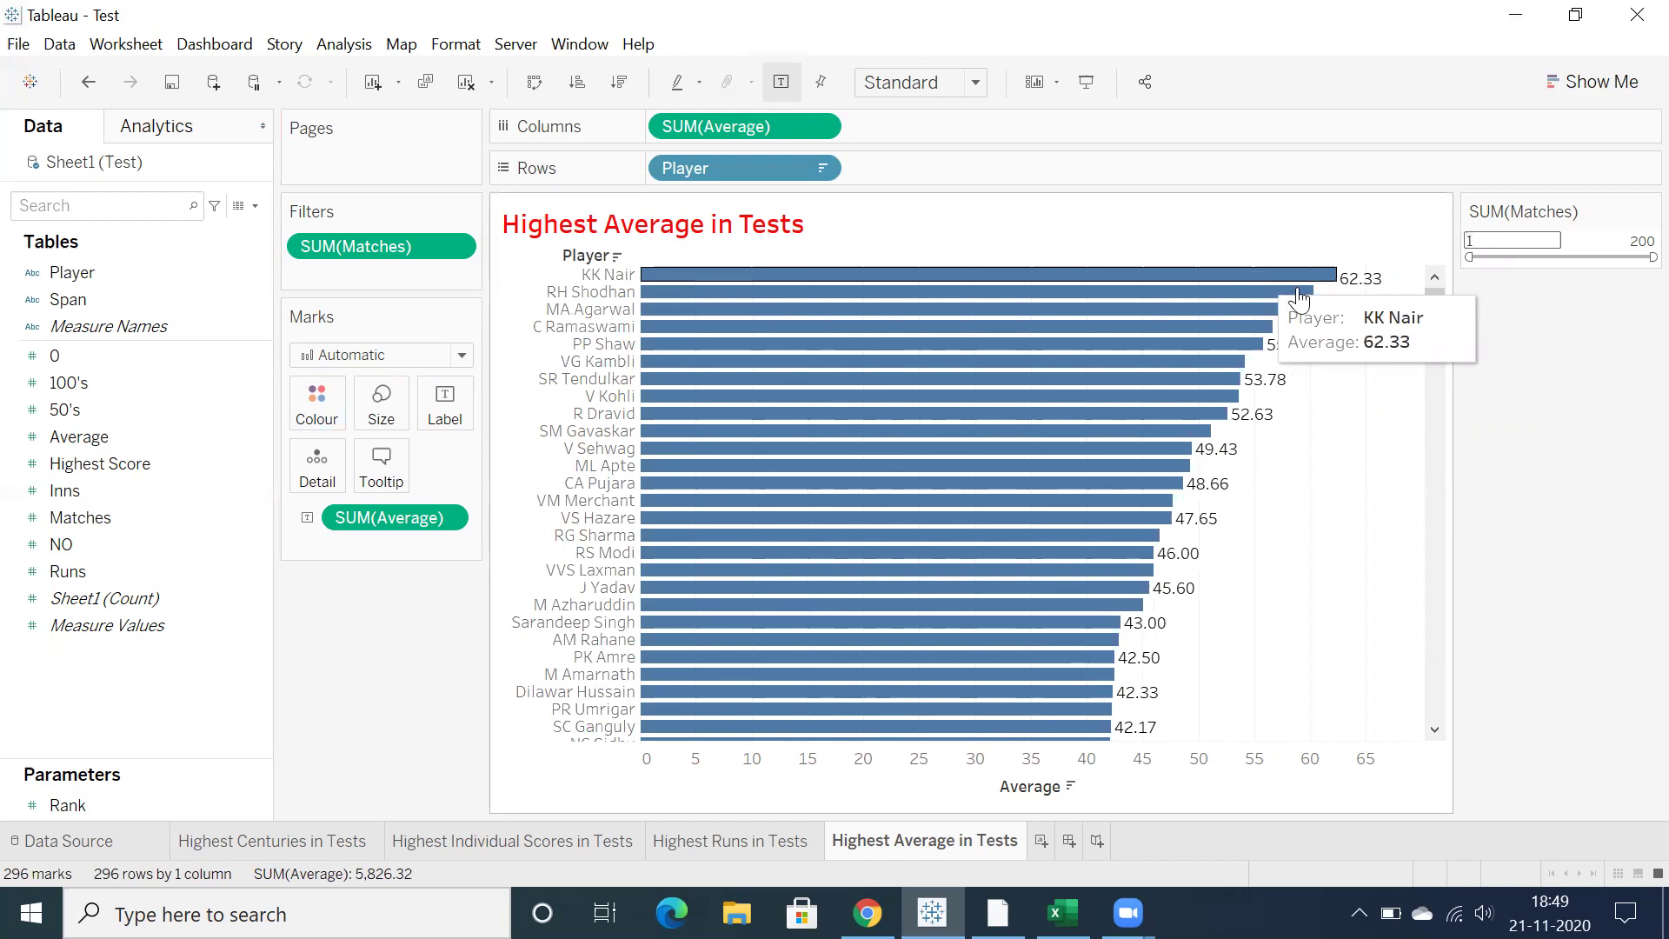
pyautogui.click(1490, 240)
pyautogui.write('30')
pyautogui.press('Return')
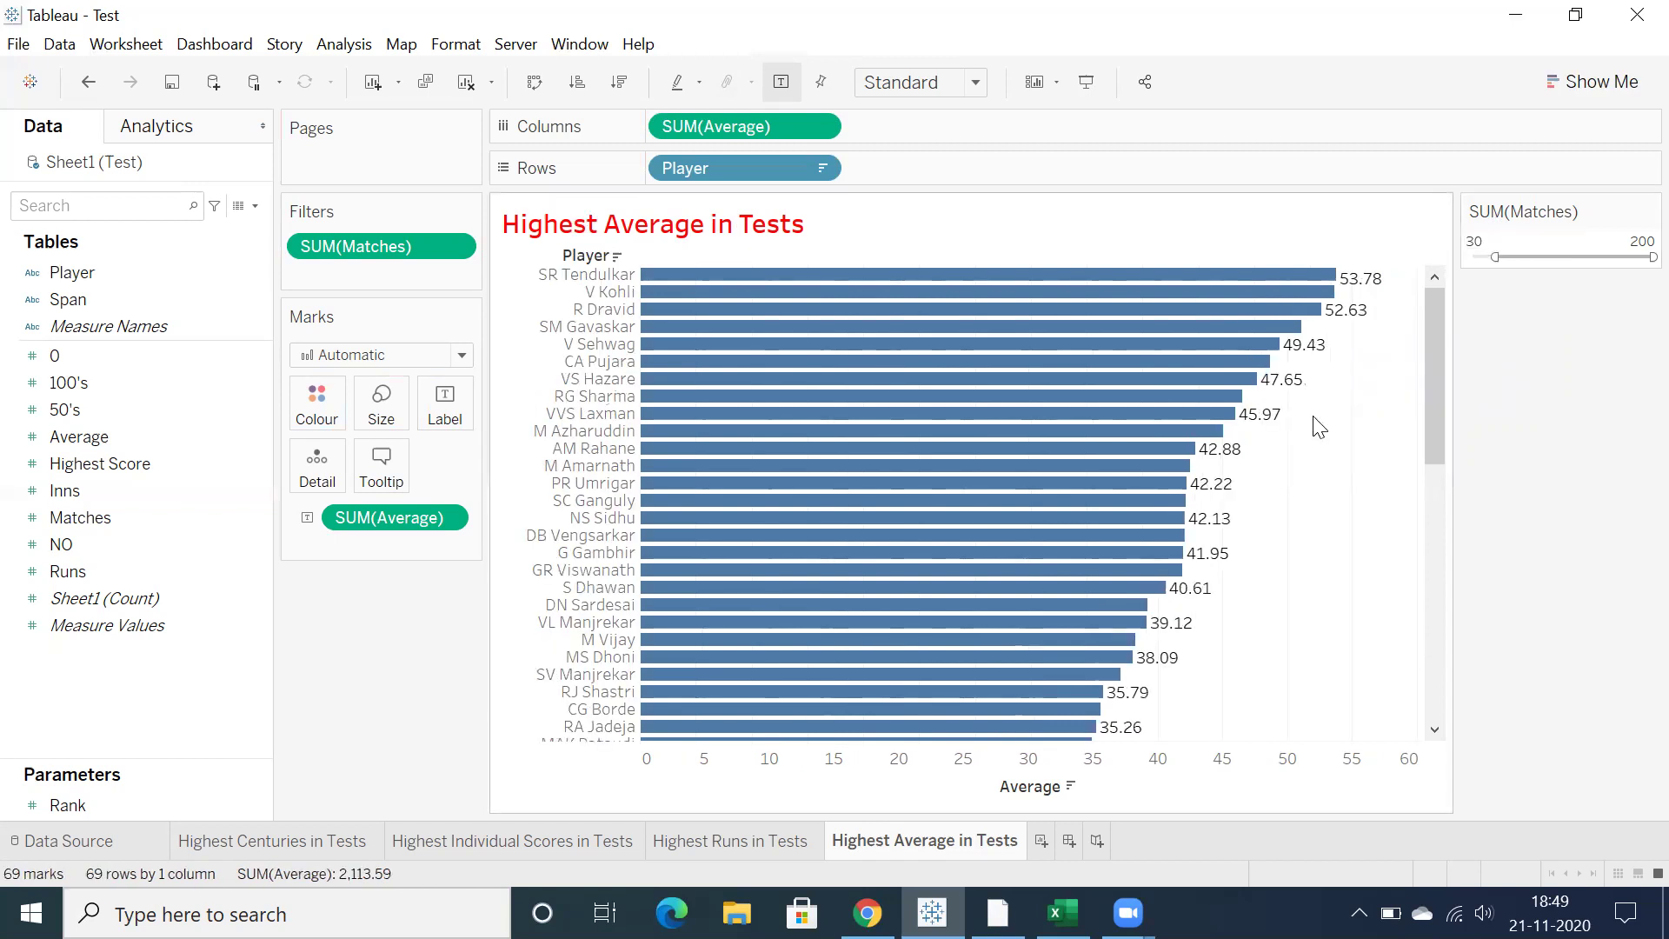
# Review the finished centuries, individual scores, runs and average charts by going through all four sheets
pyautogui.moveTo(1175, 283)
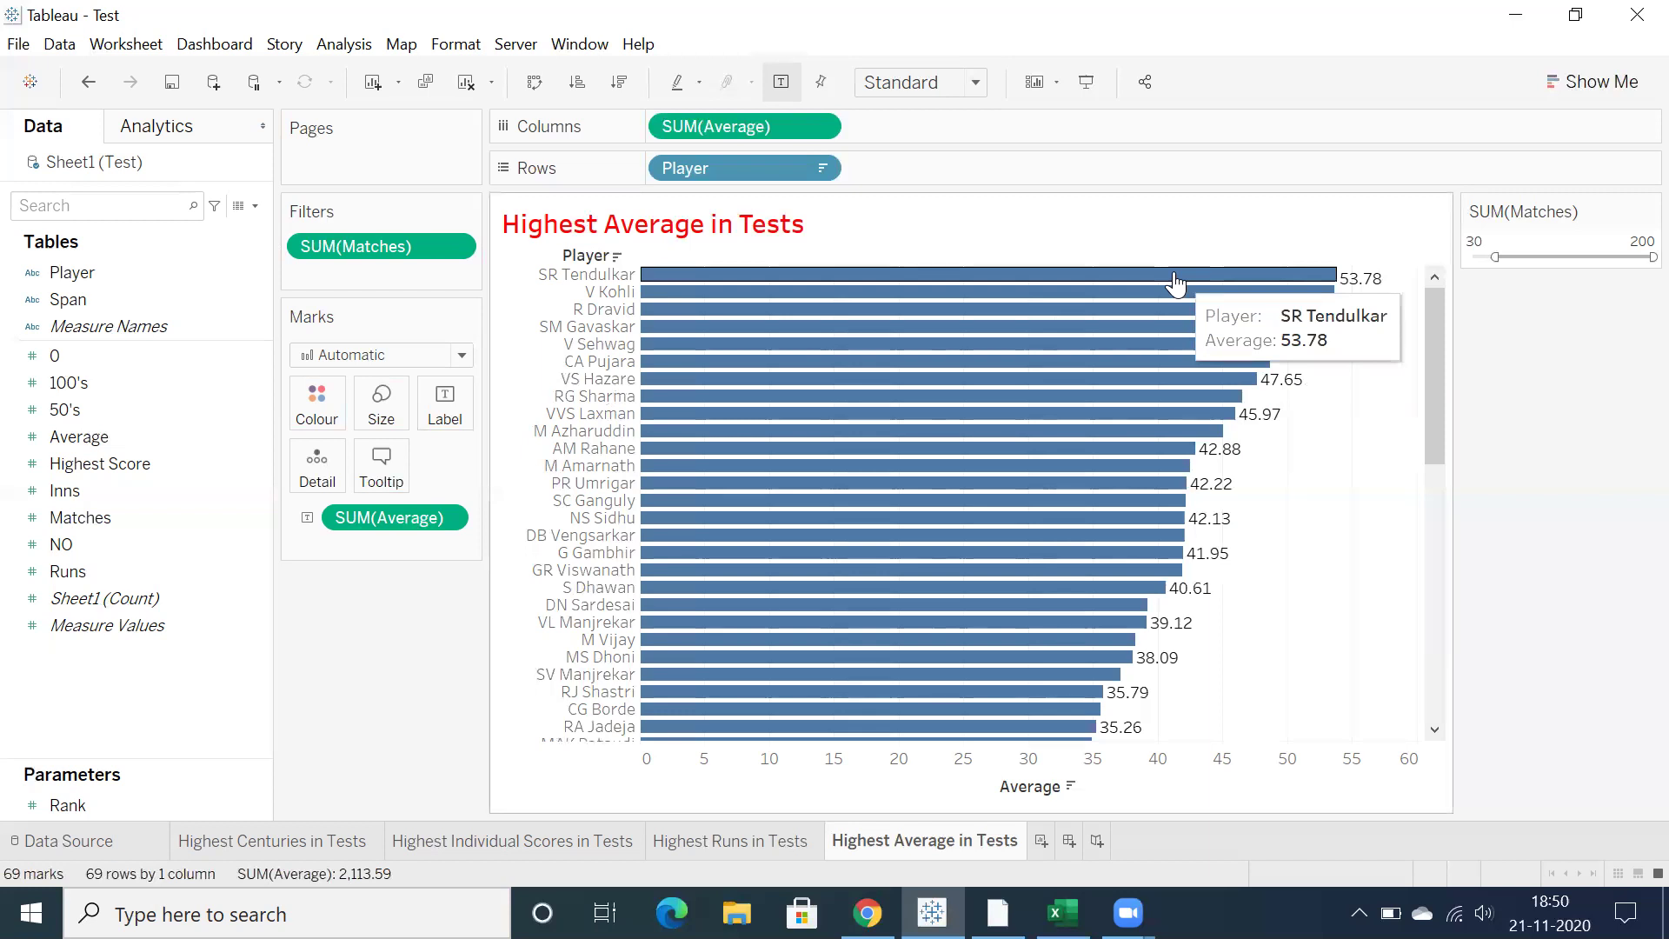
pyautogui.click(299, 848)
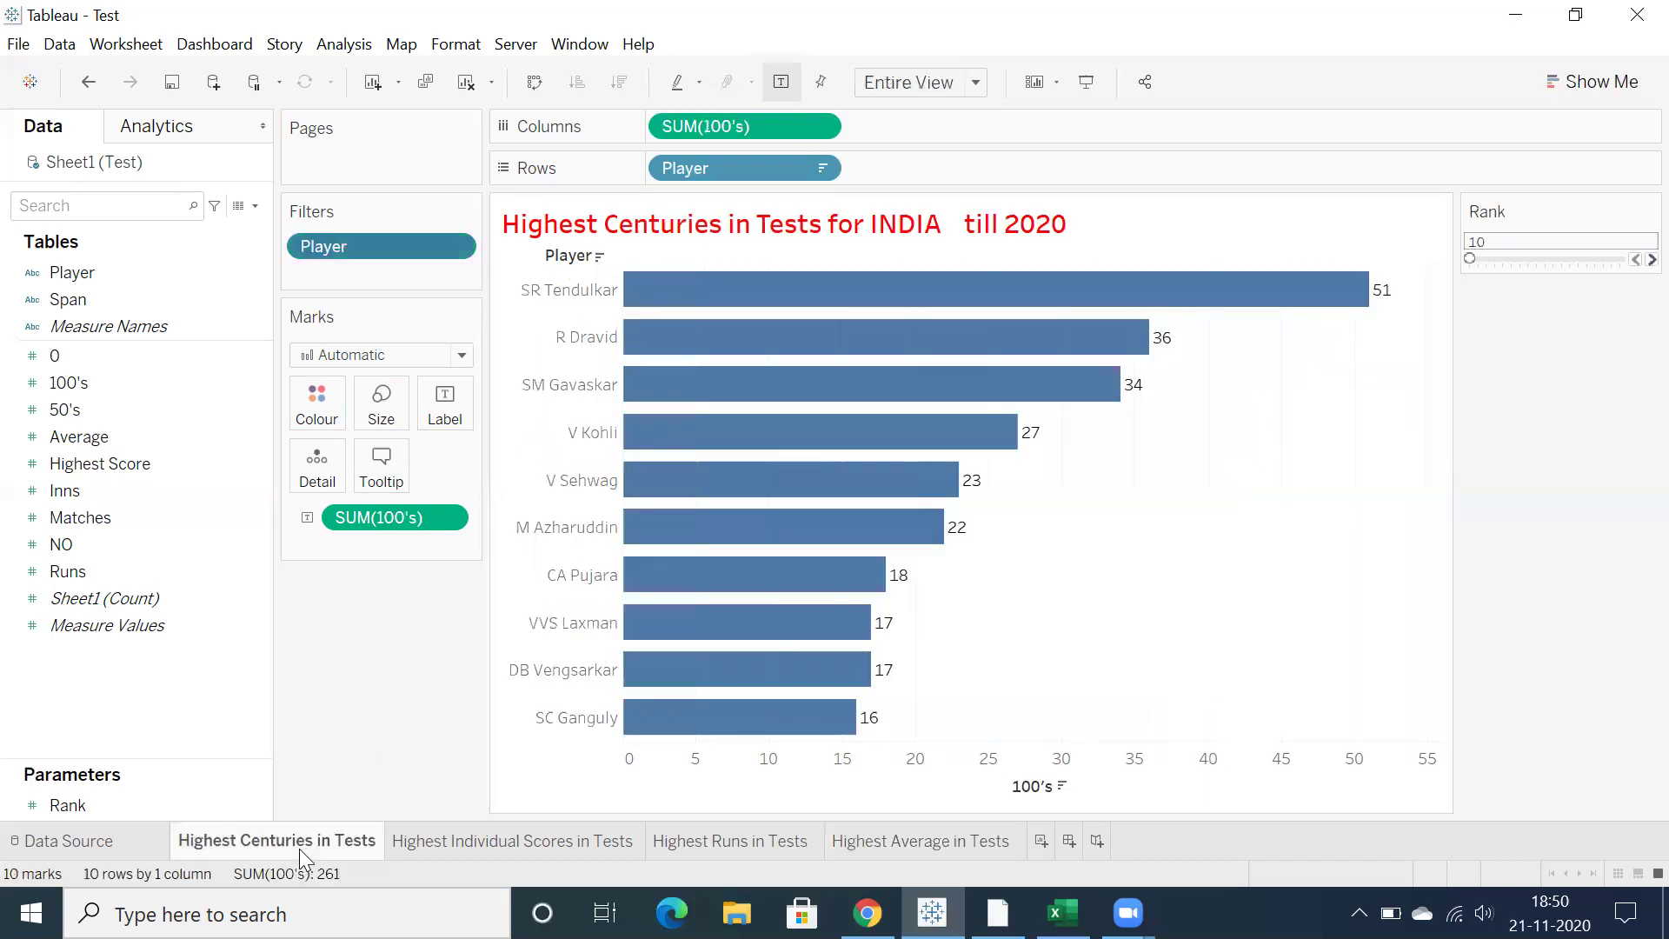
pyautogui.click(525, 837)
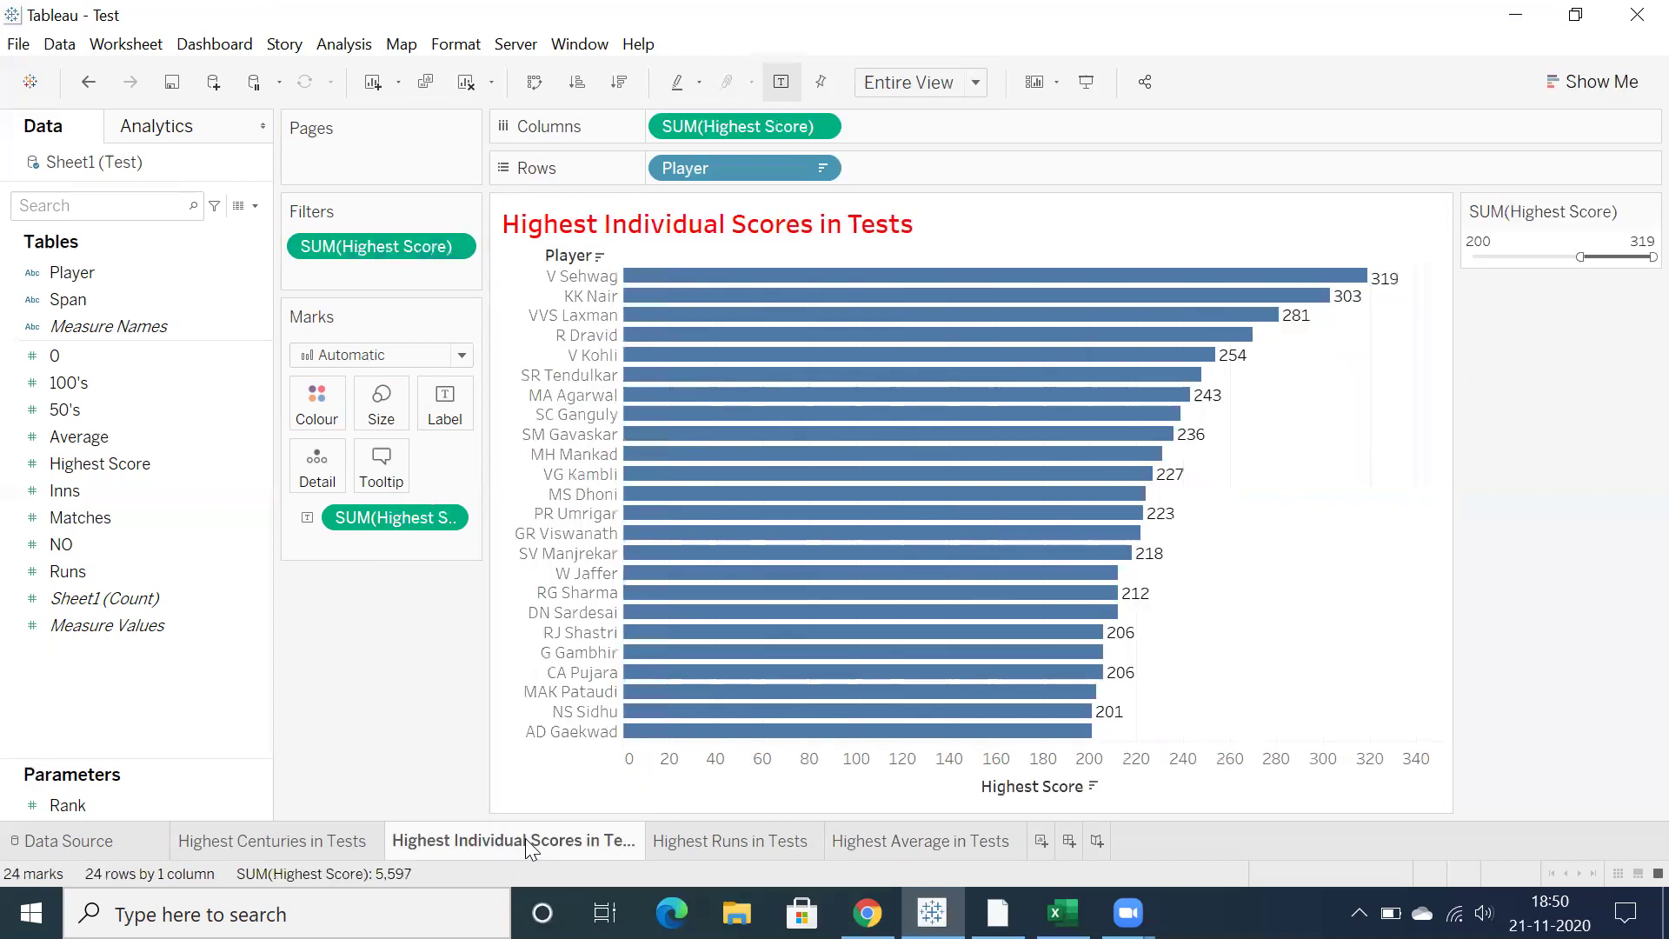
pyautogui.click(696, 837)
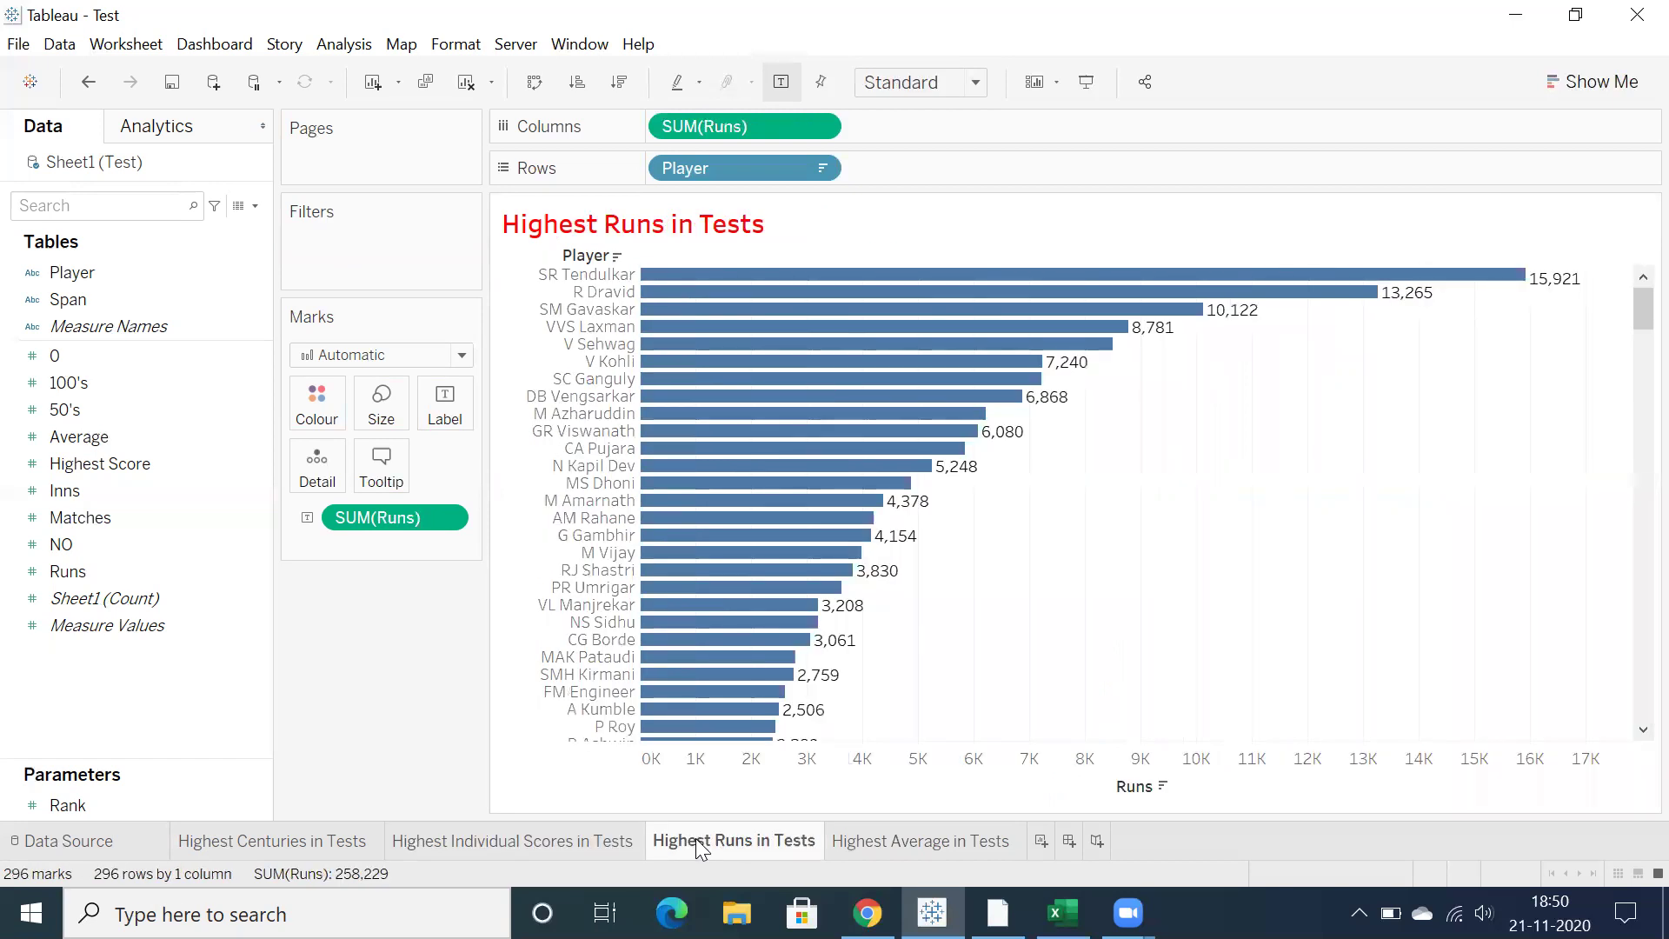
pyautogui.click(894, 841)
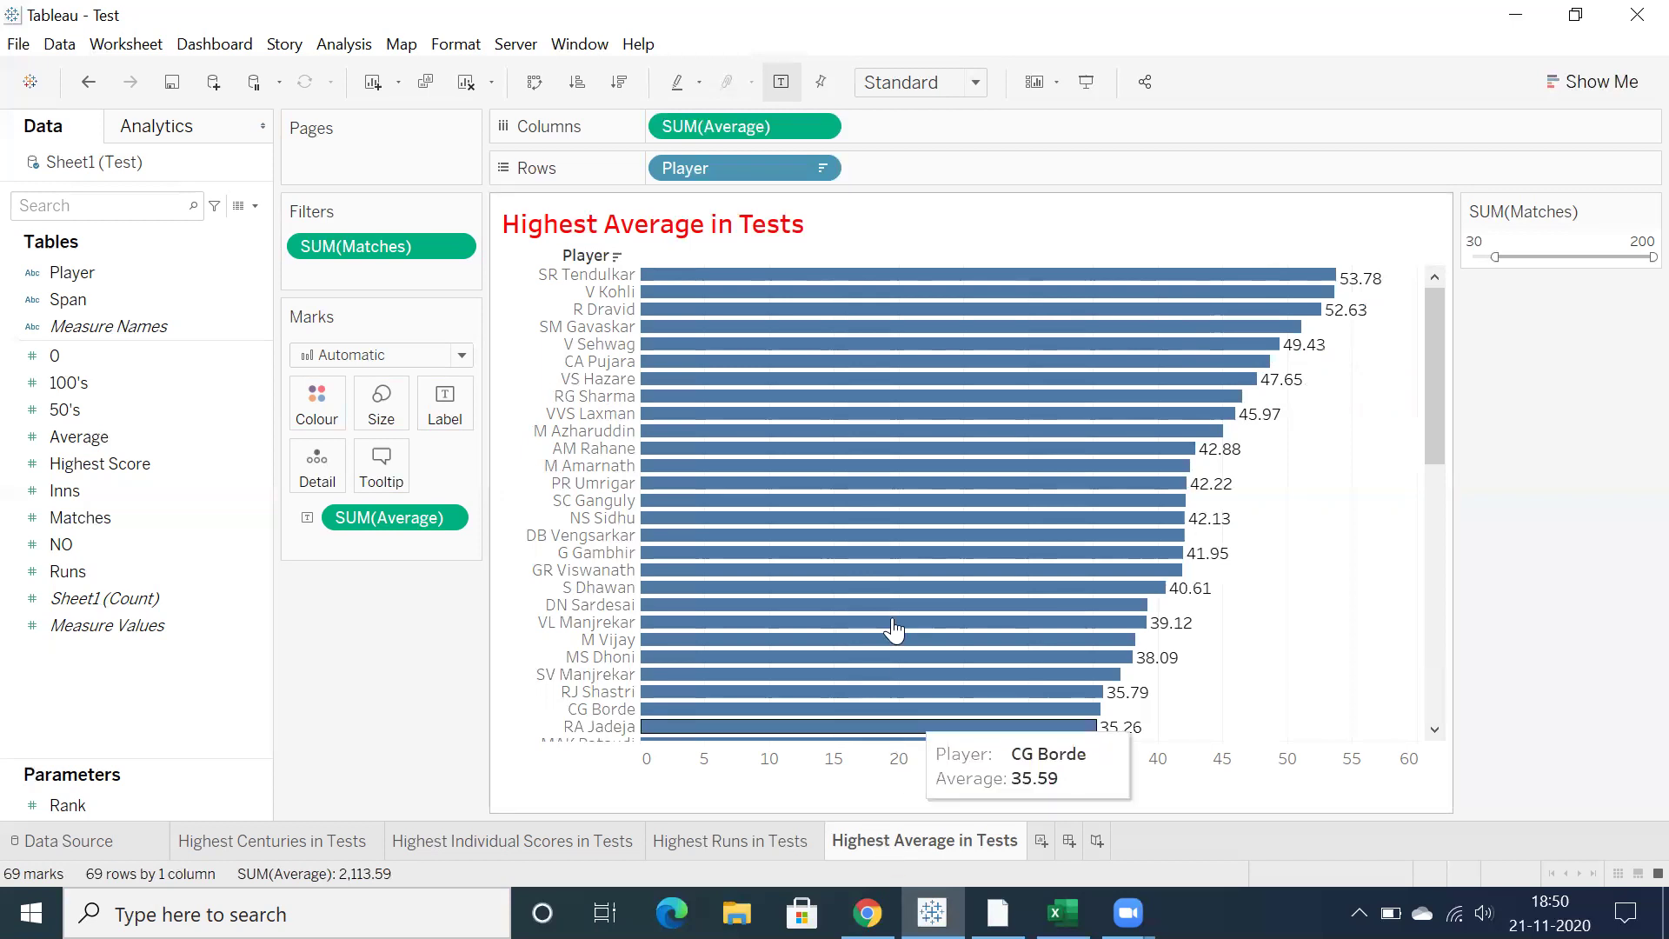
pyautogui.moveTo(909, 624)
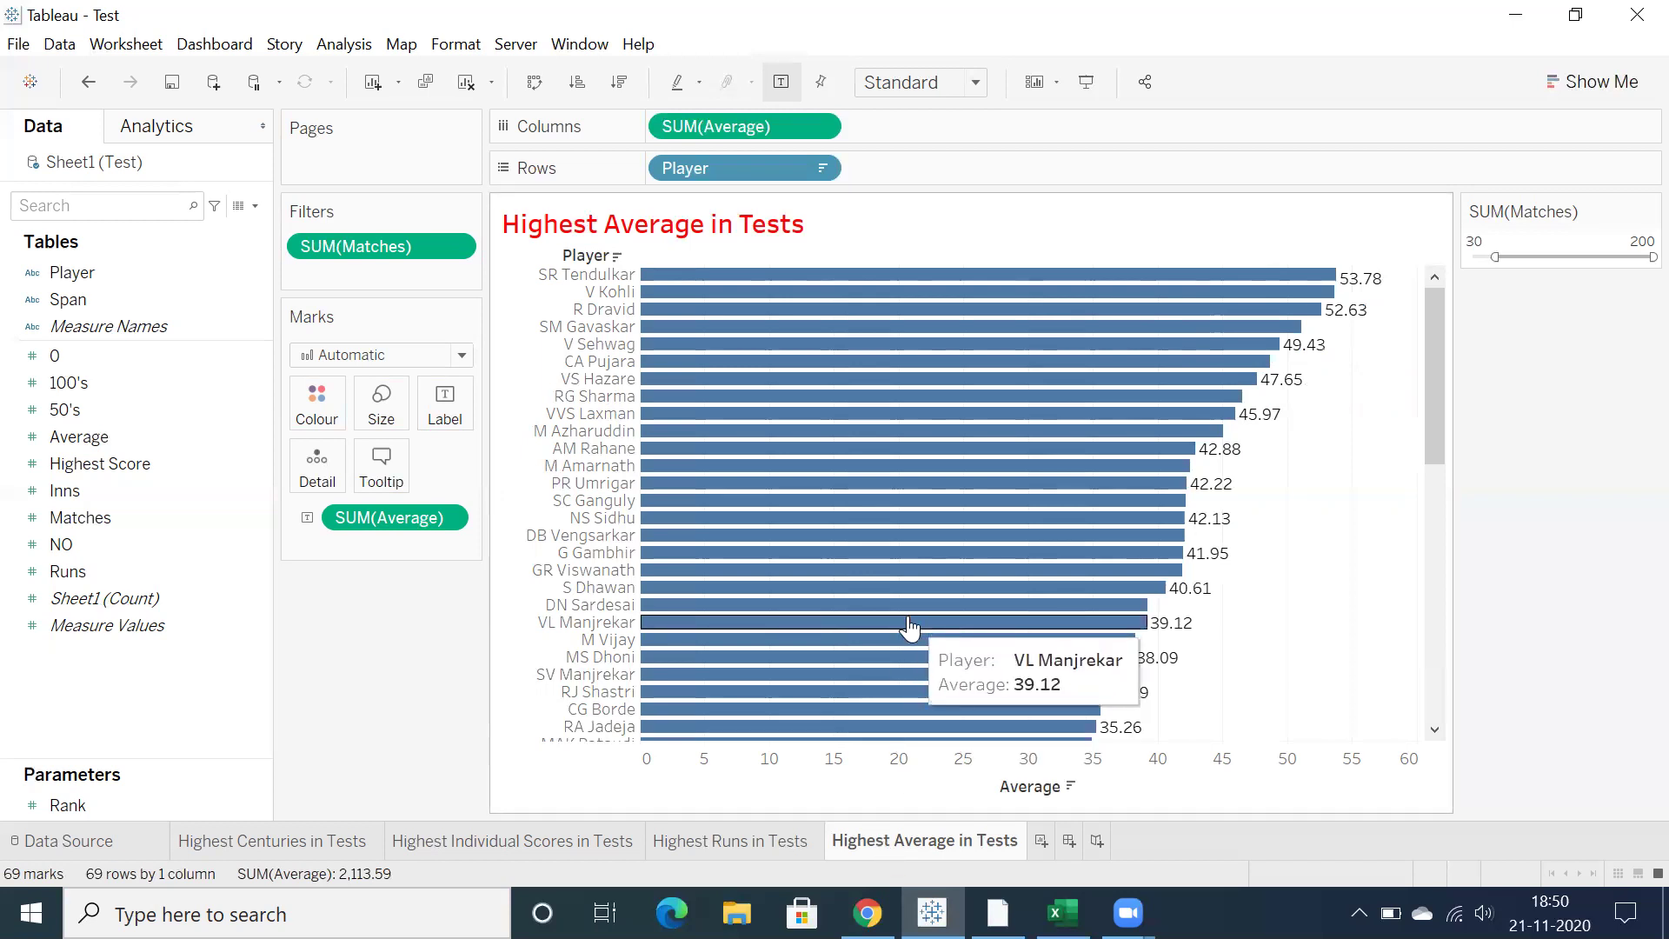